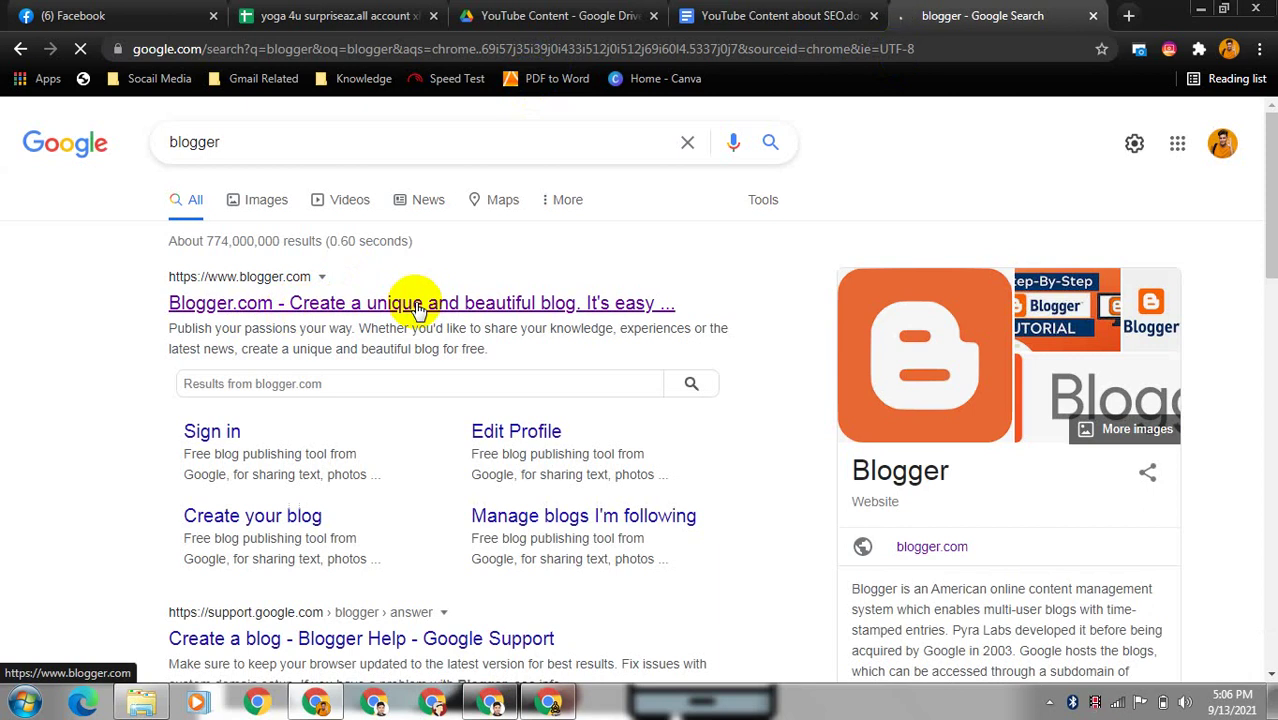
- Open Blogger.com from the search results and start creating a new blog
click(418, 310)
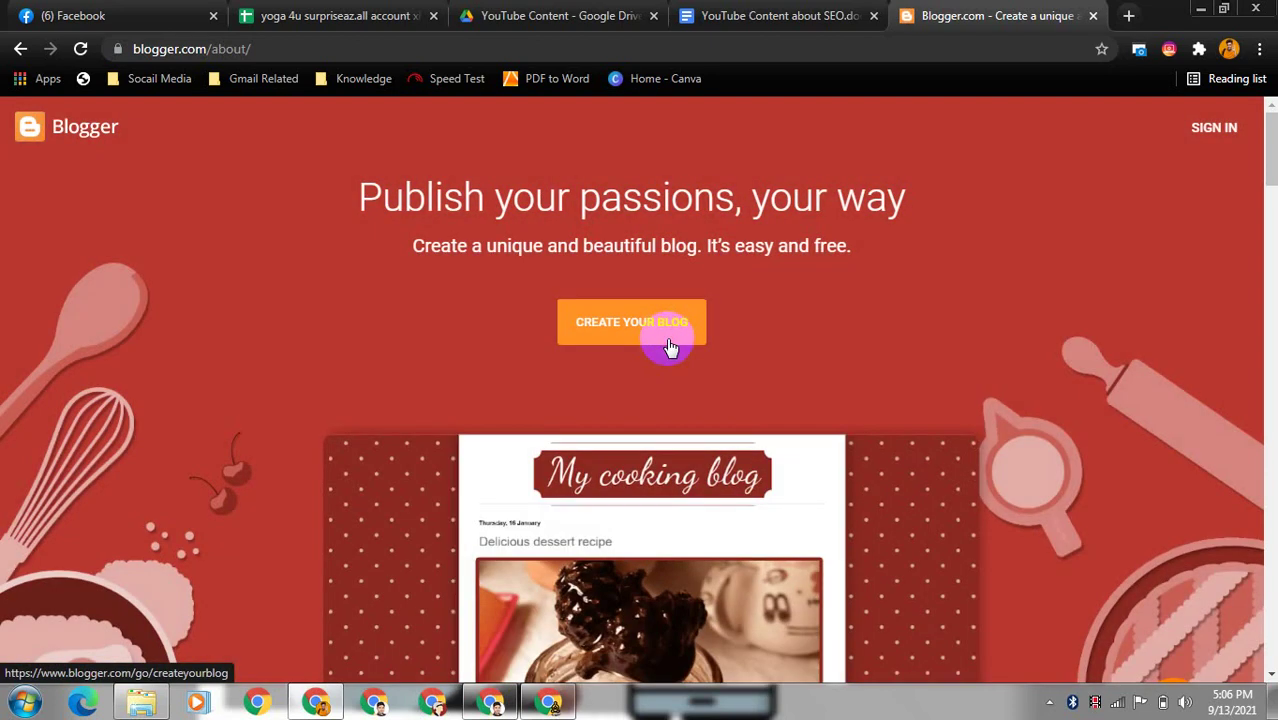
click(670, 347)
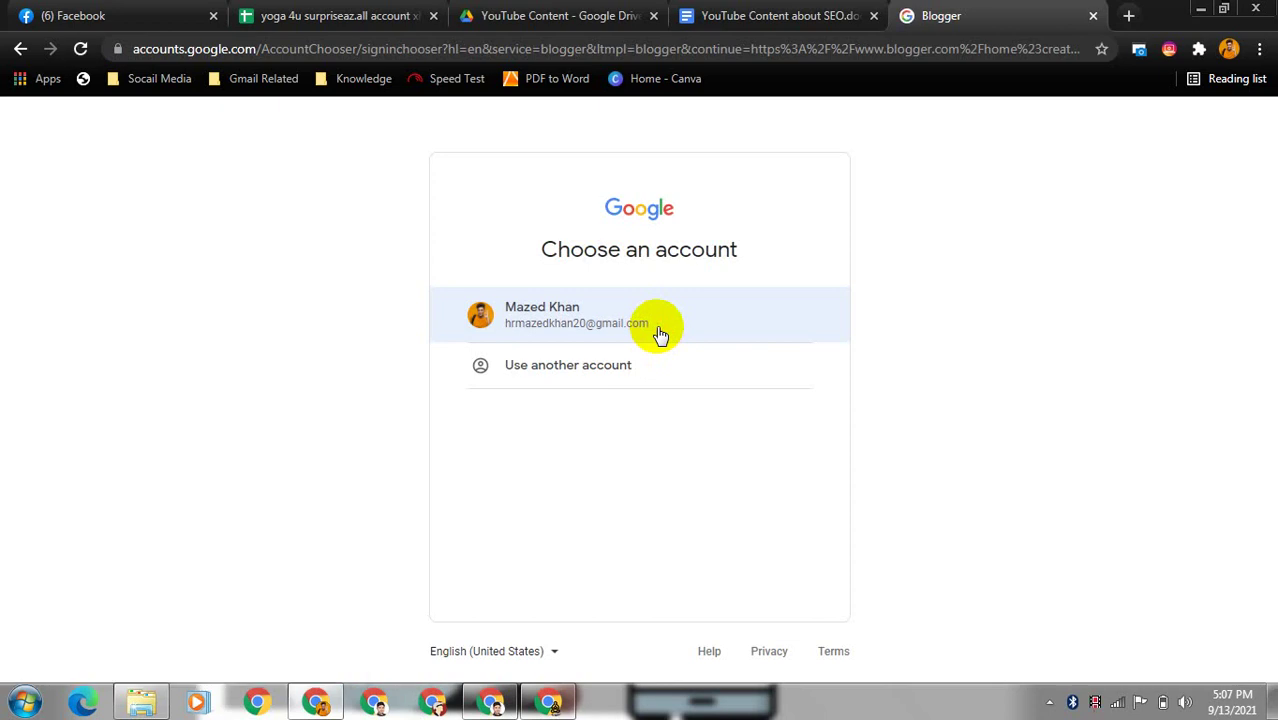
- Sign in with the listed Google account by entering the account password
click(530, 323)
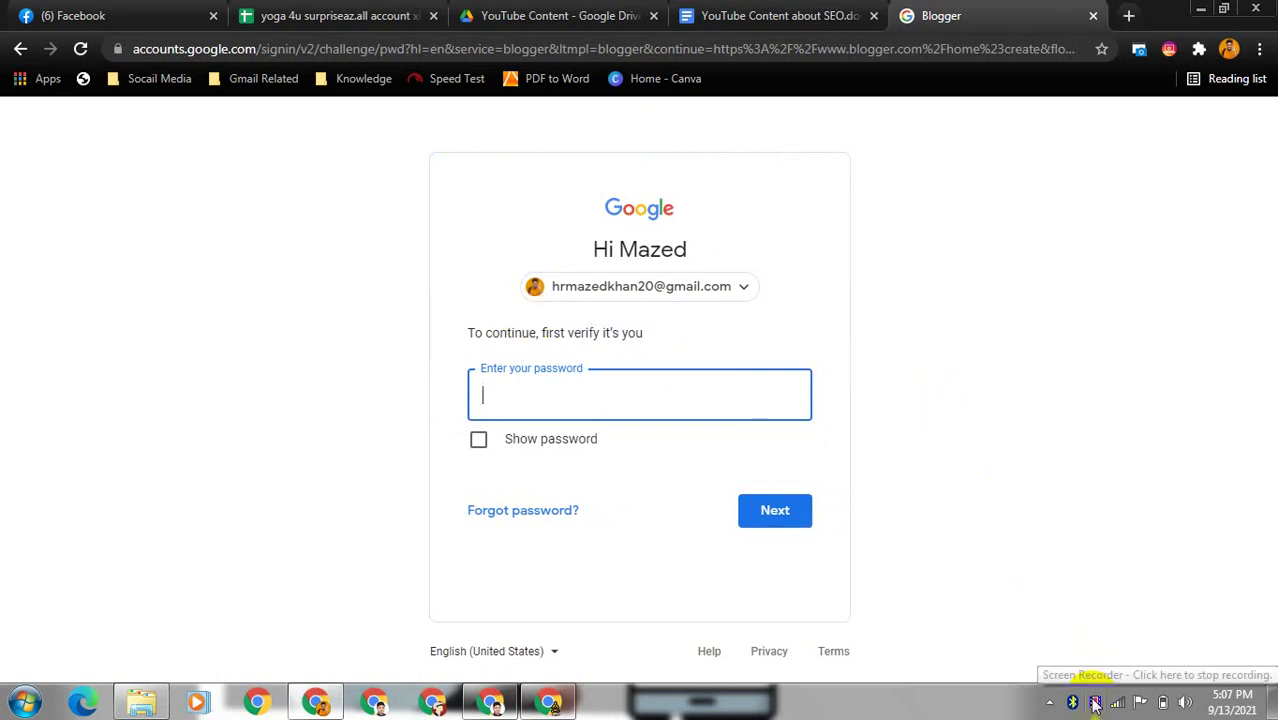
key(ctrl+v)
key(Return)
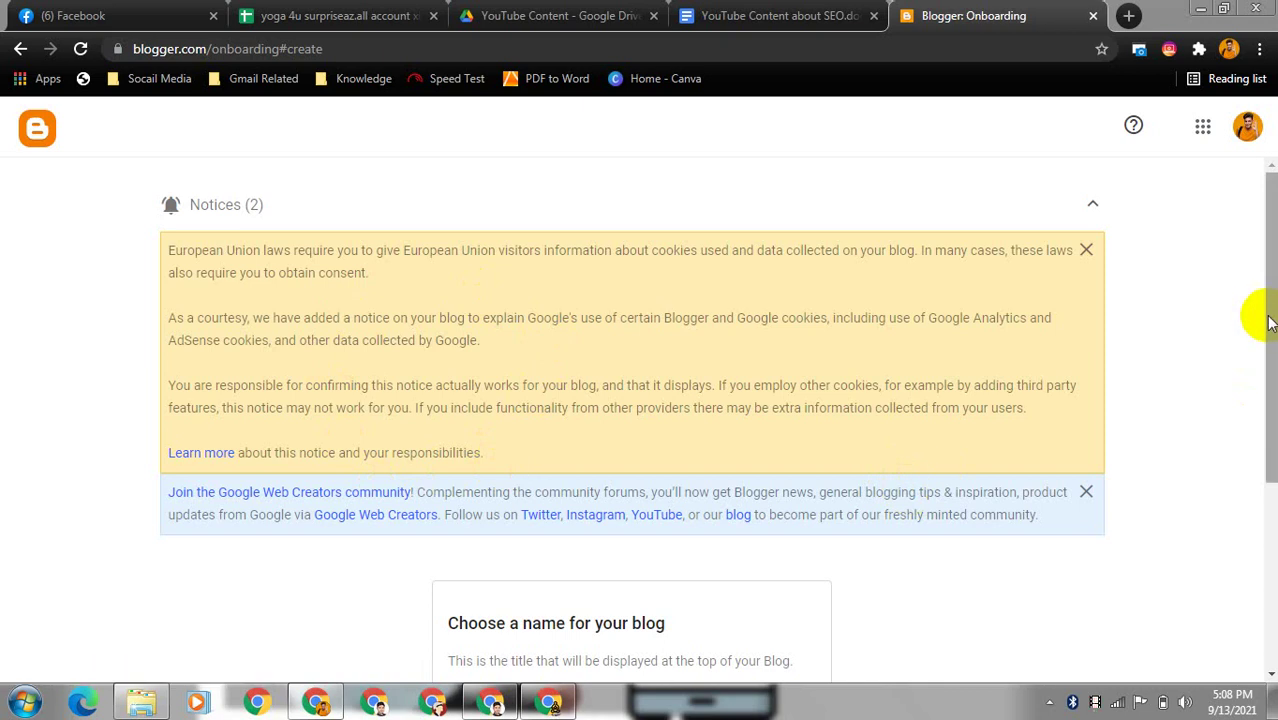
- Enter 'itcare24' as the blog title and continue to the address step
drag(1268, 322, 1272, 487)
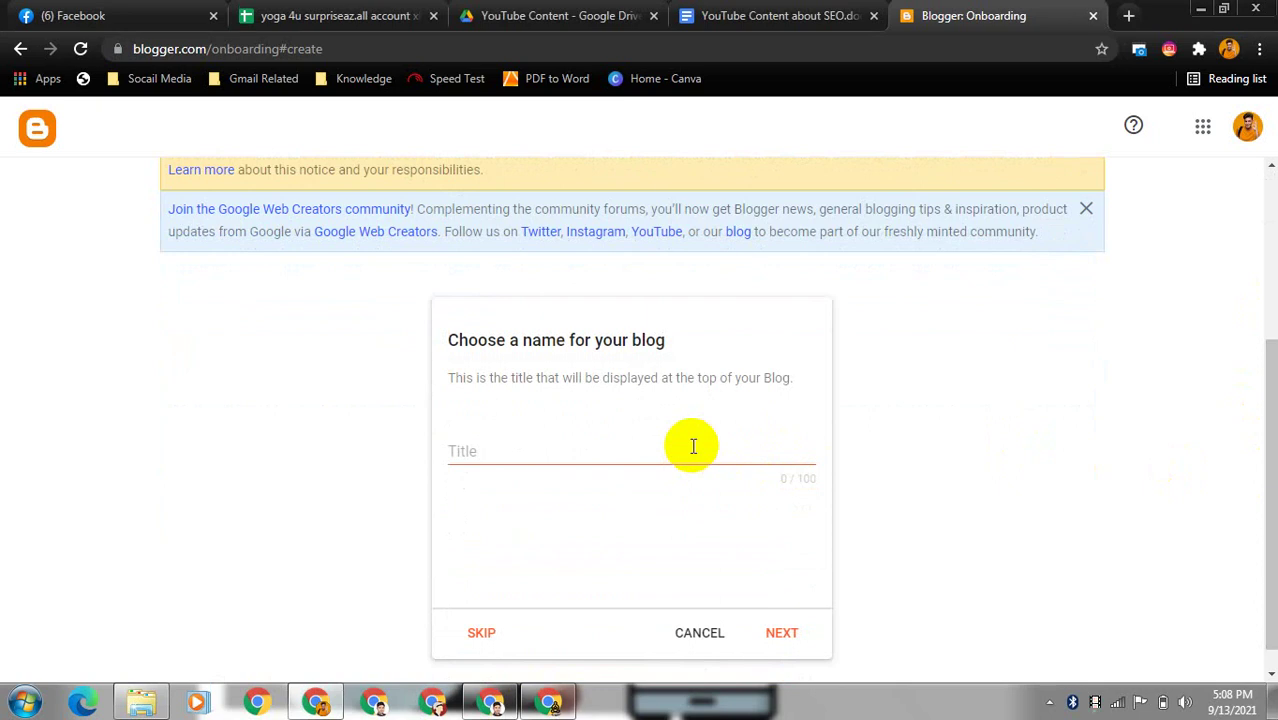
click(611, 448)
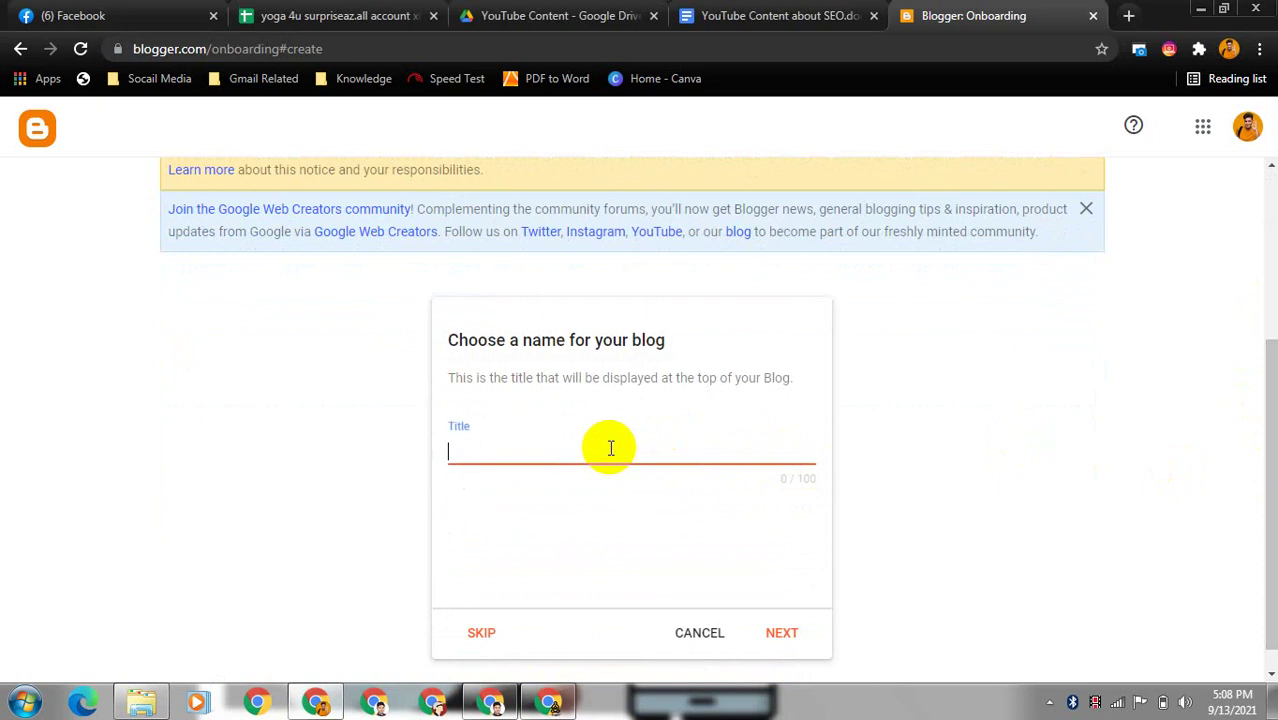
text(itcare24)
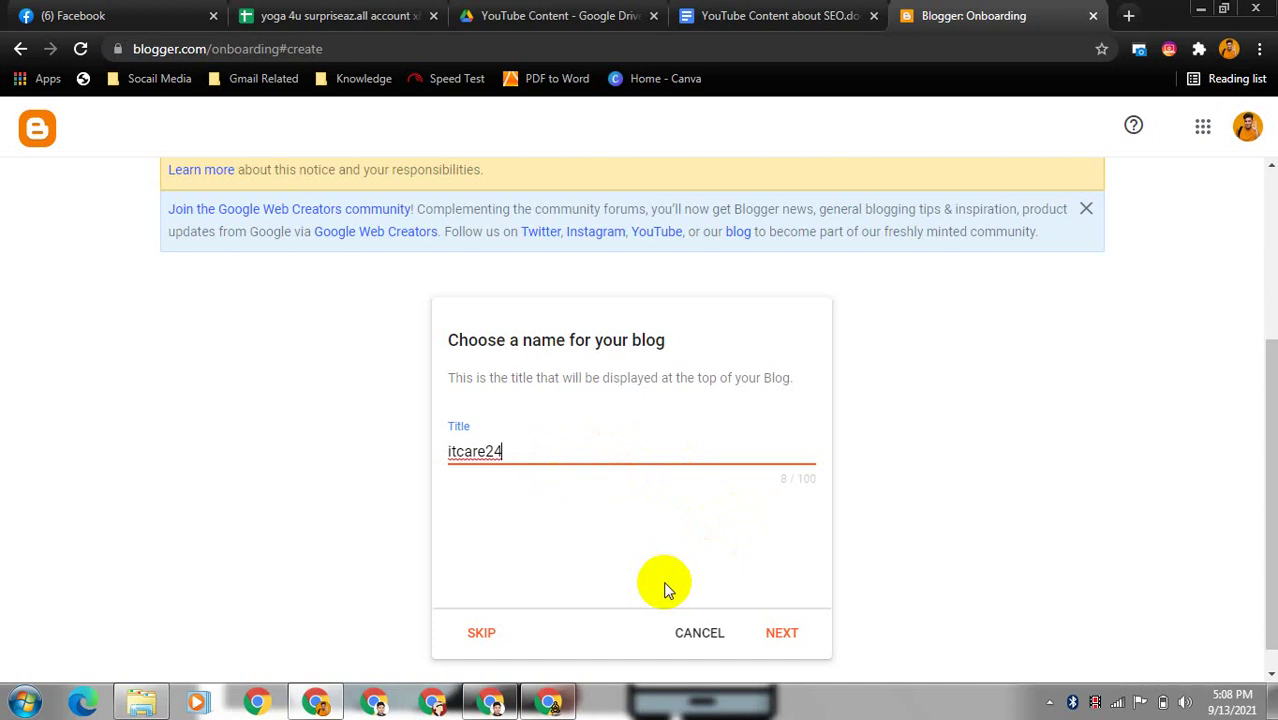
click(782, 633)
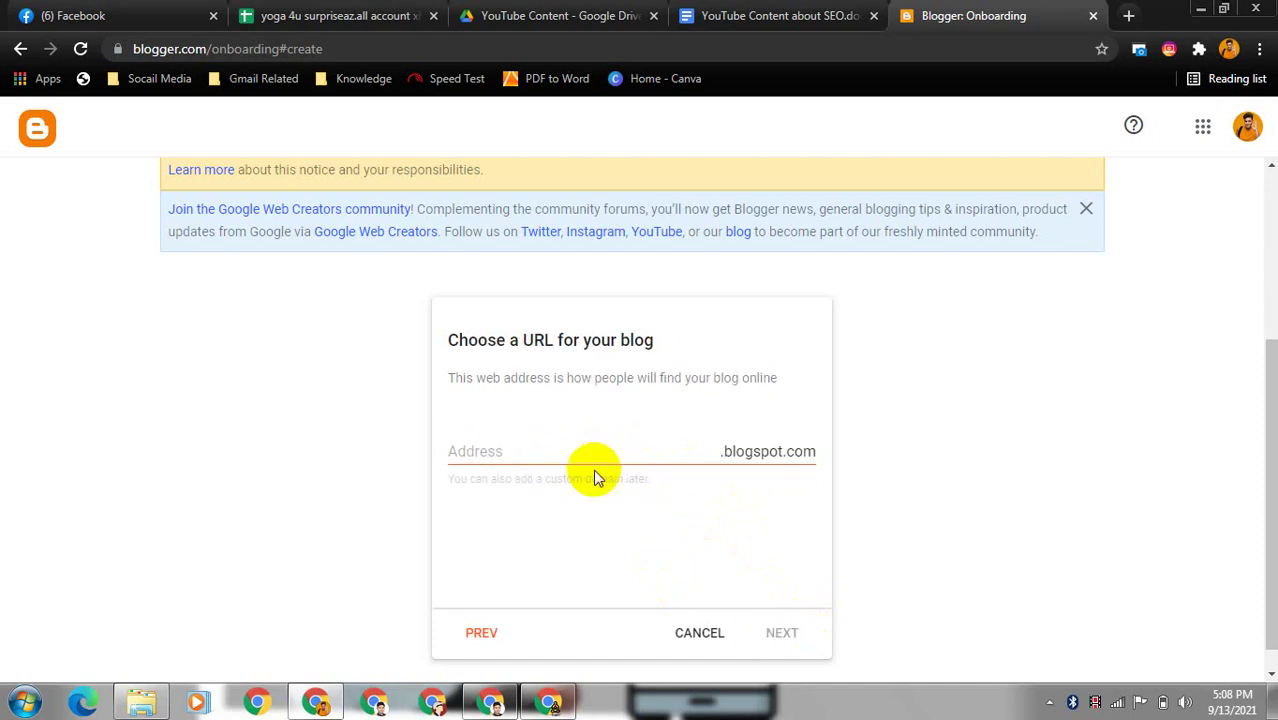
- Go back, correct the title to 'IT Care 24', and continue
click(479, 632)
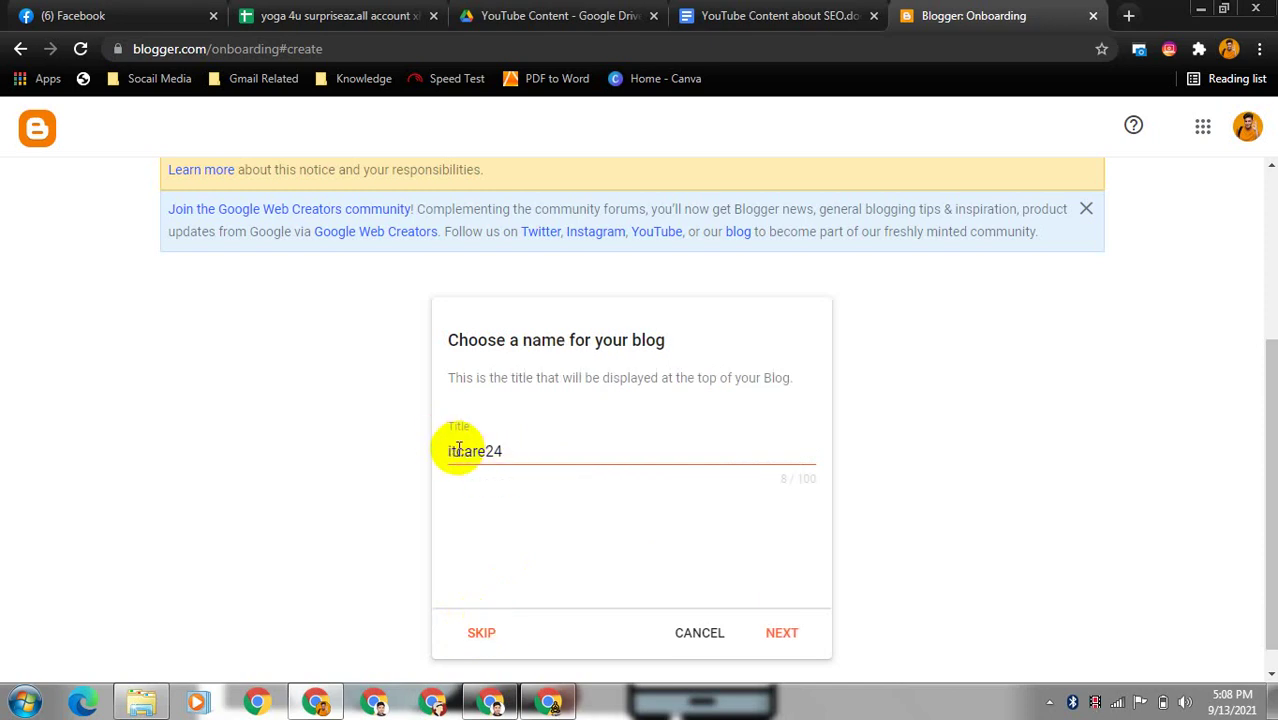
drag(458, 451, 448, 455)
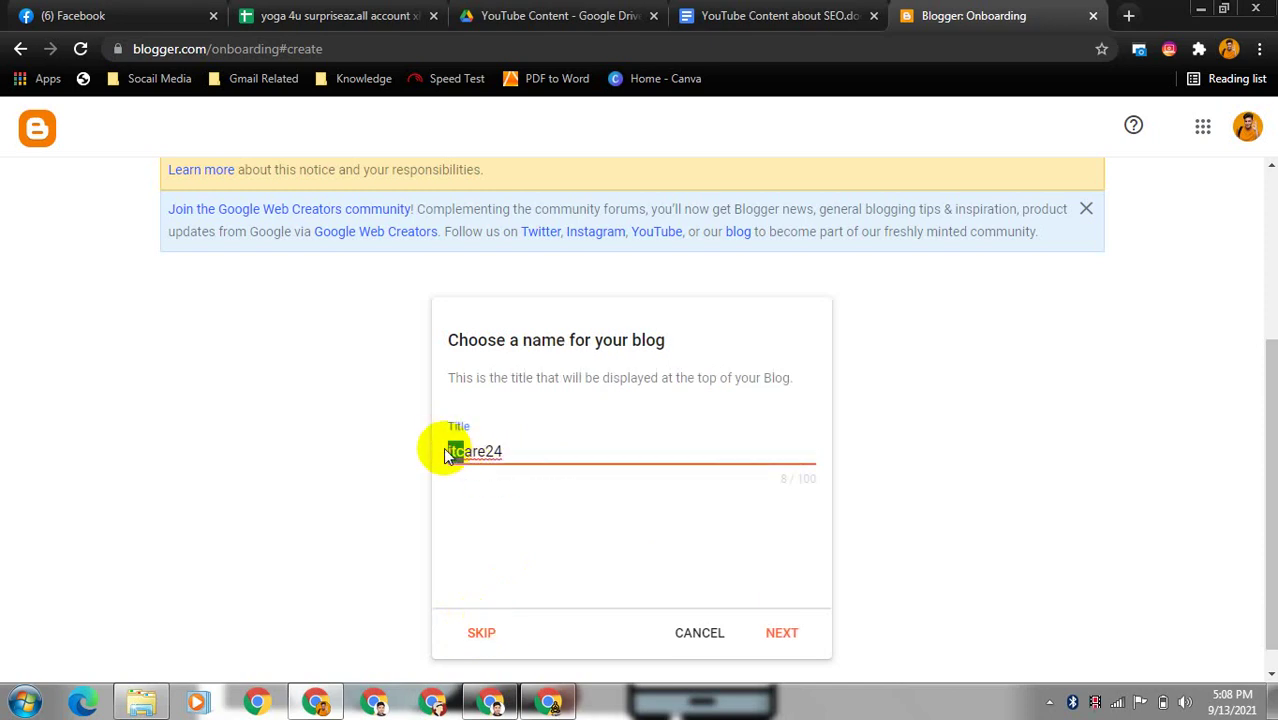
text(IT C)
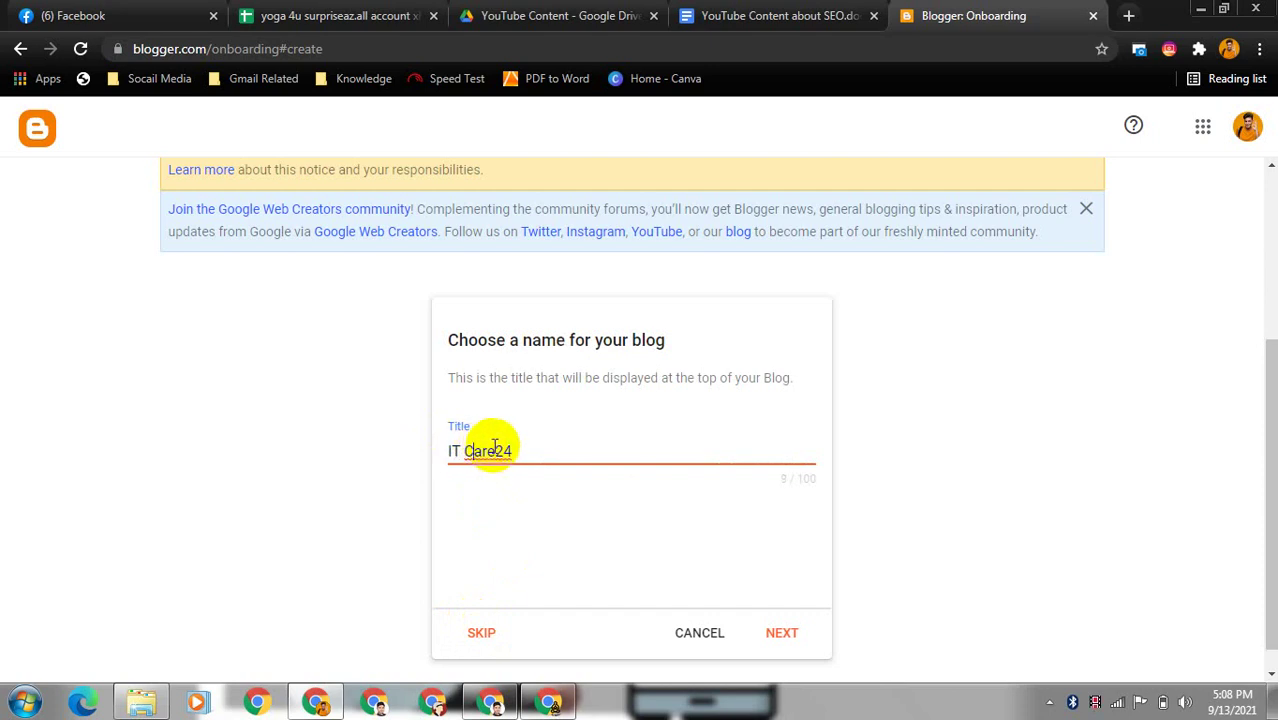
click(498, 451)
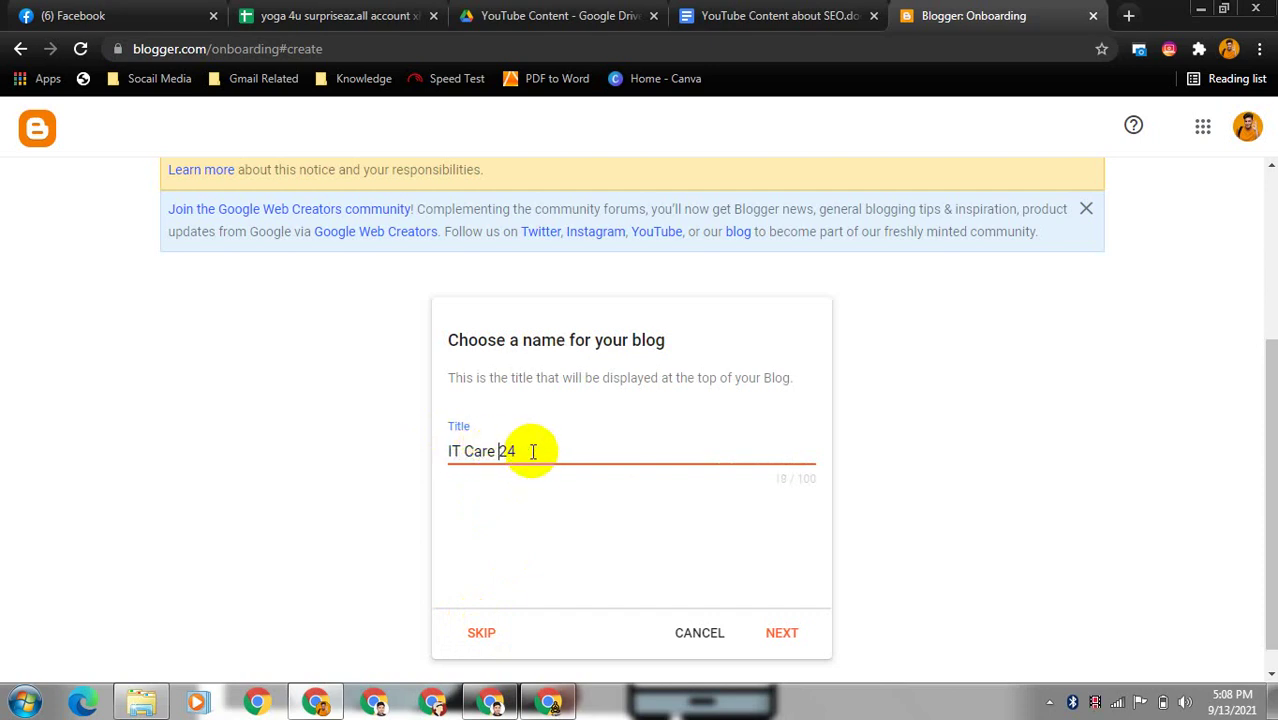
click(533, 452)
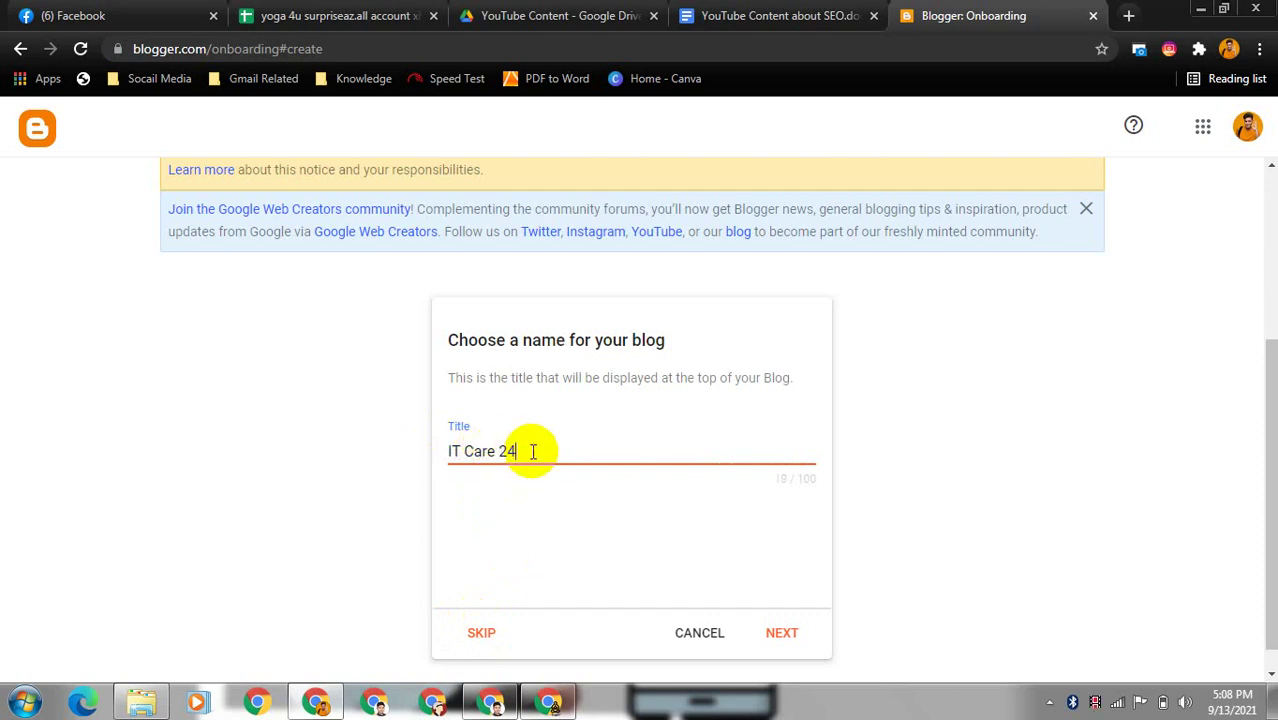
click(782, 636)
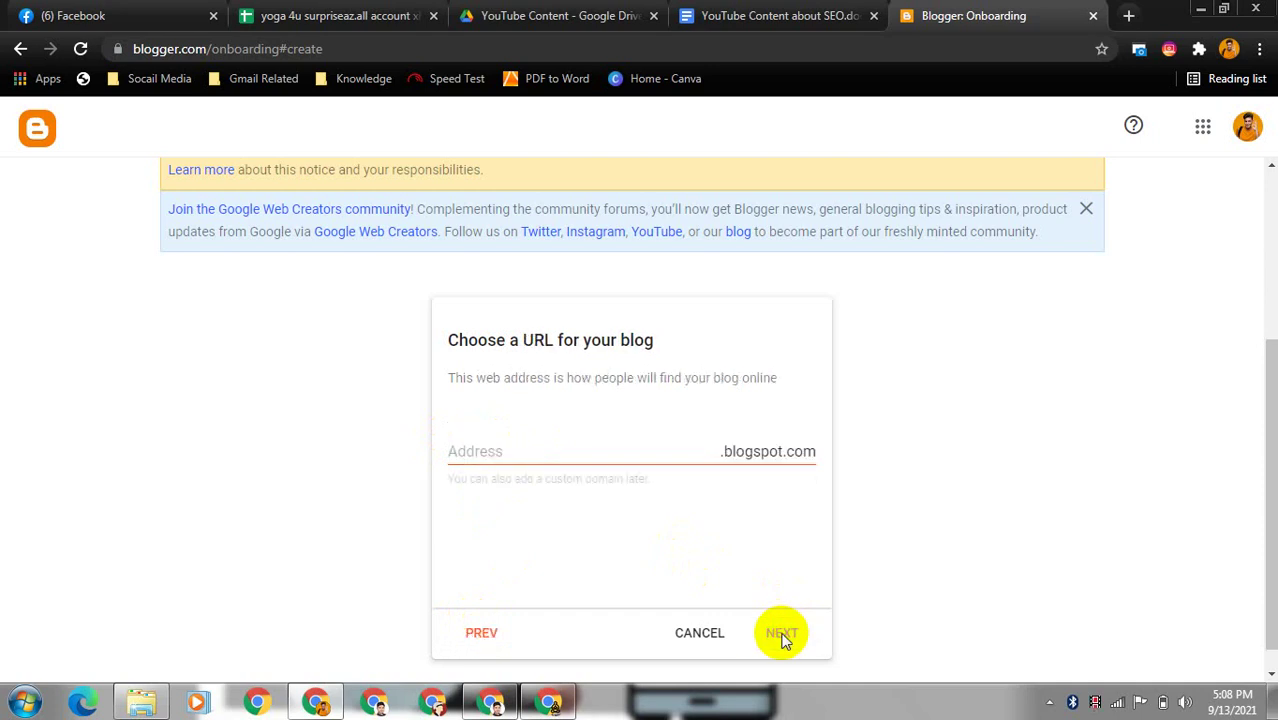
- Set the blog address to the available itcare24bd.blogspot.com and continue
click(599, 451)
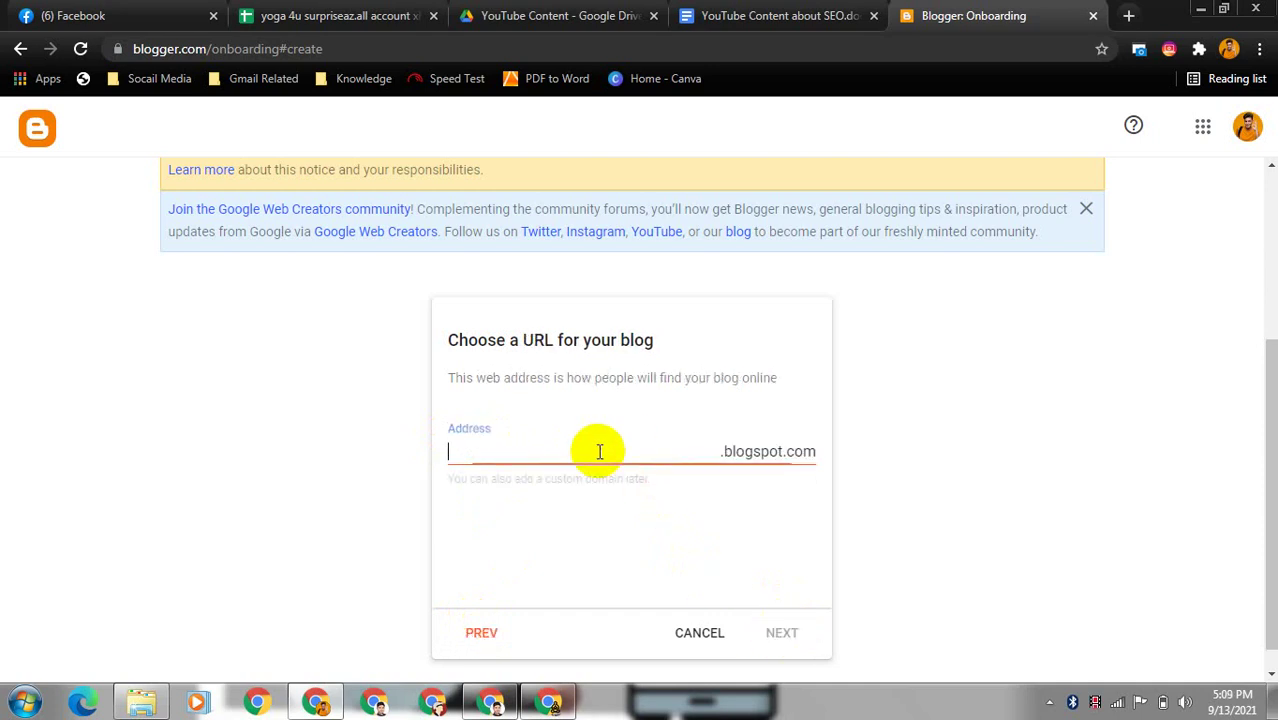
text(itcare24)
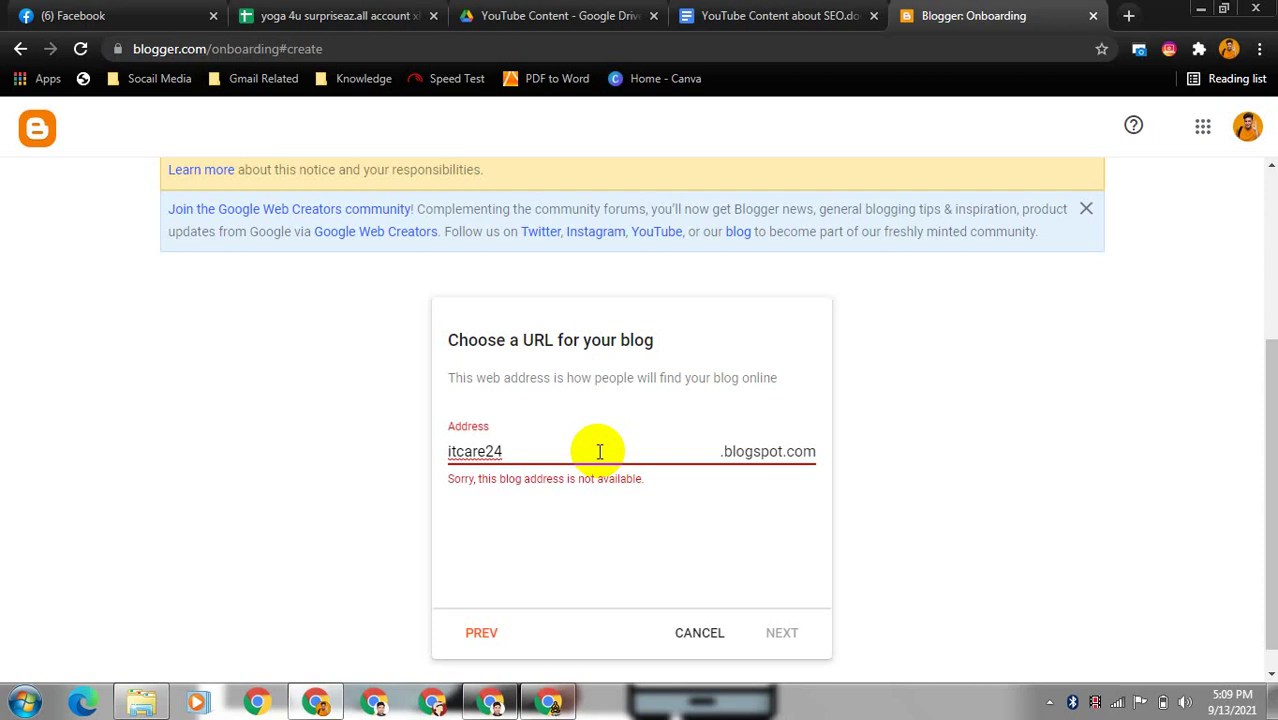
click(485, 451)
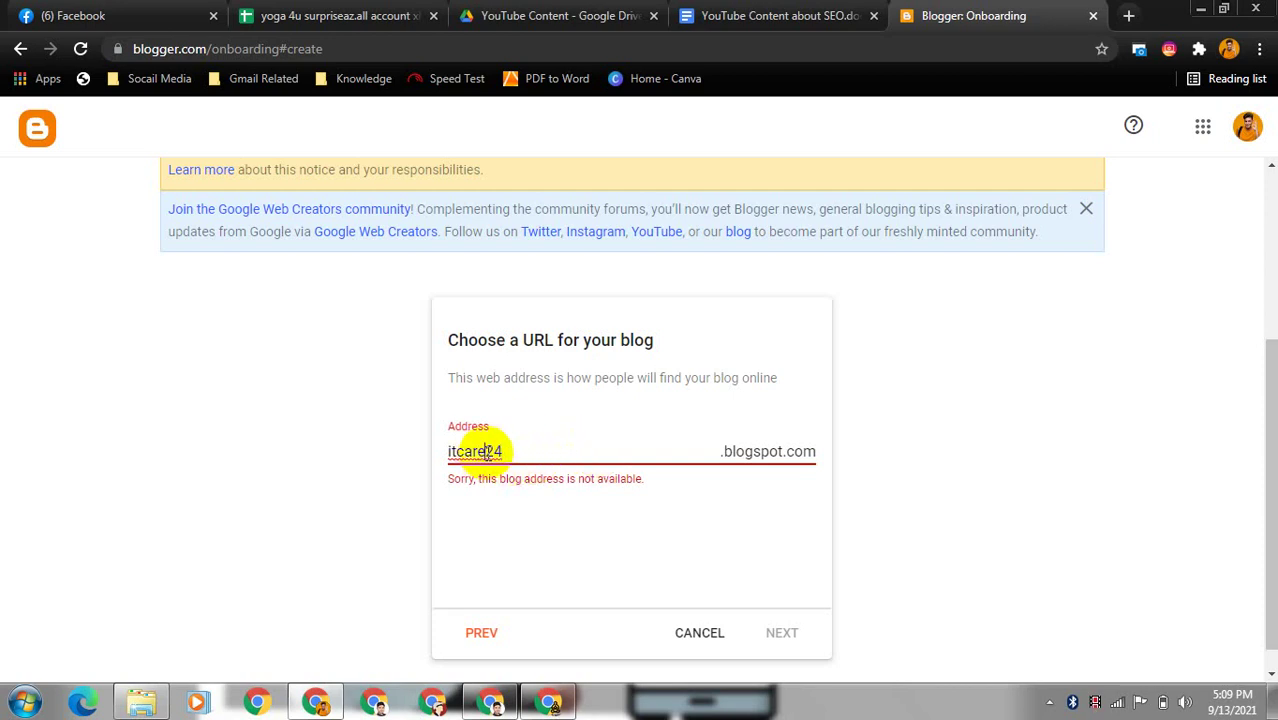
text(pd)
key(Left)
key(Left)
key(BackSpace)
key(BackSpace)
click(526, 452)
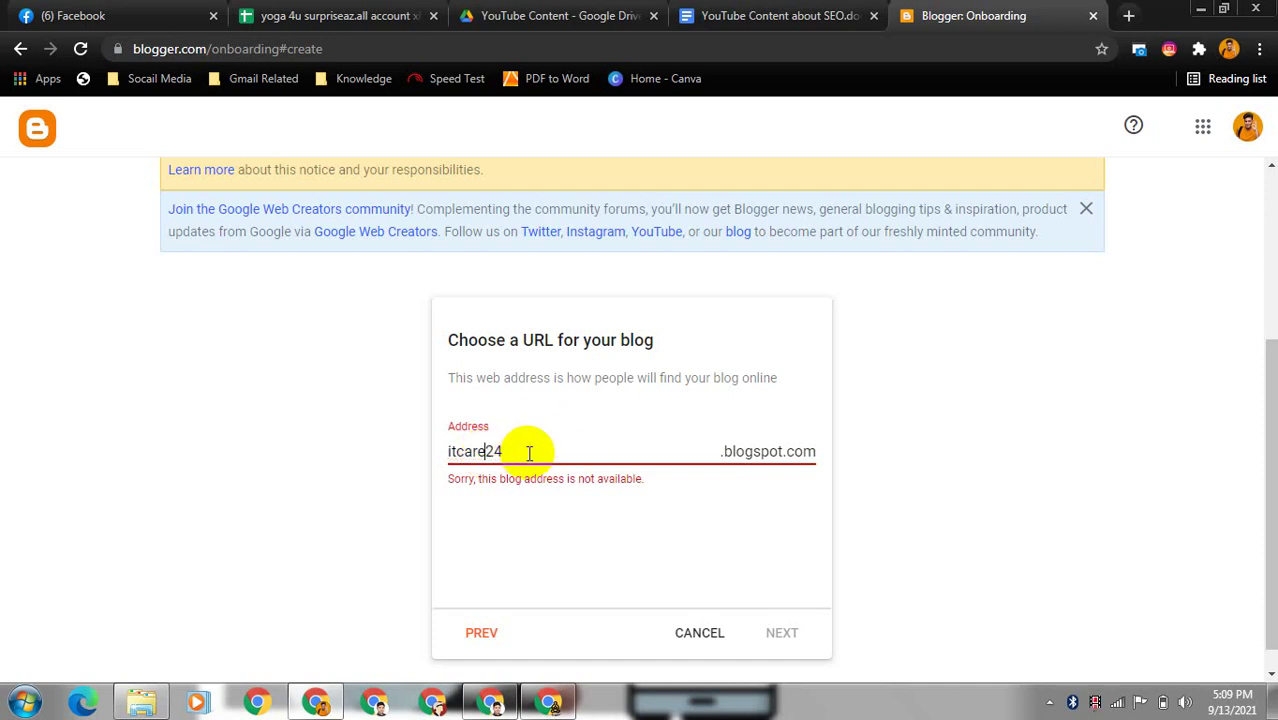
text(bd)
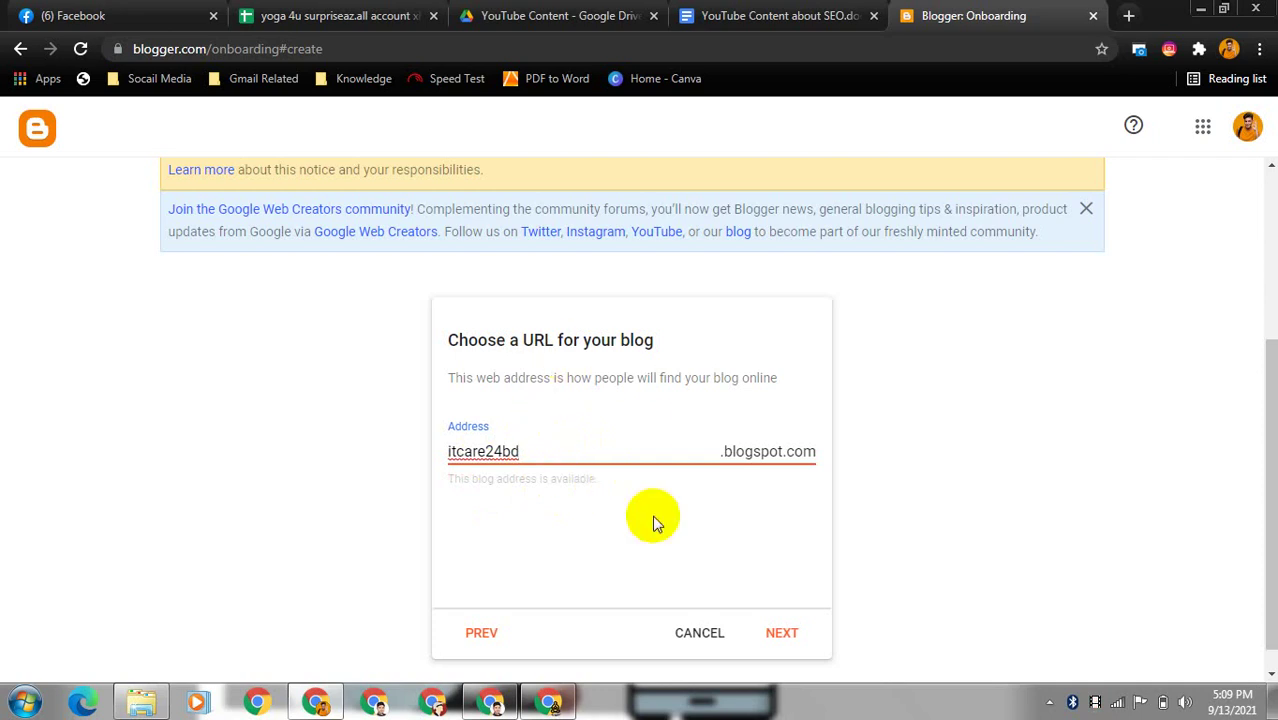
click(783, 635)
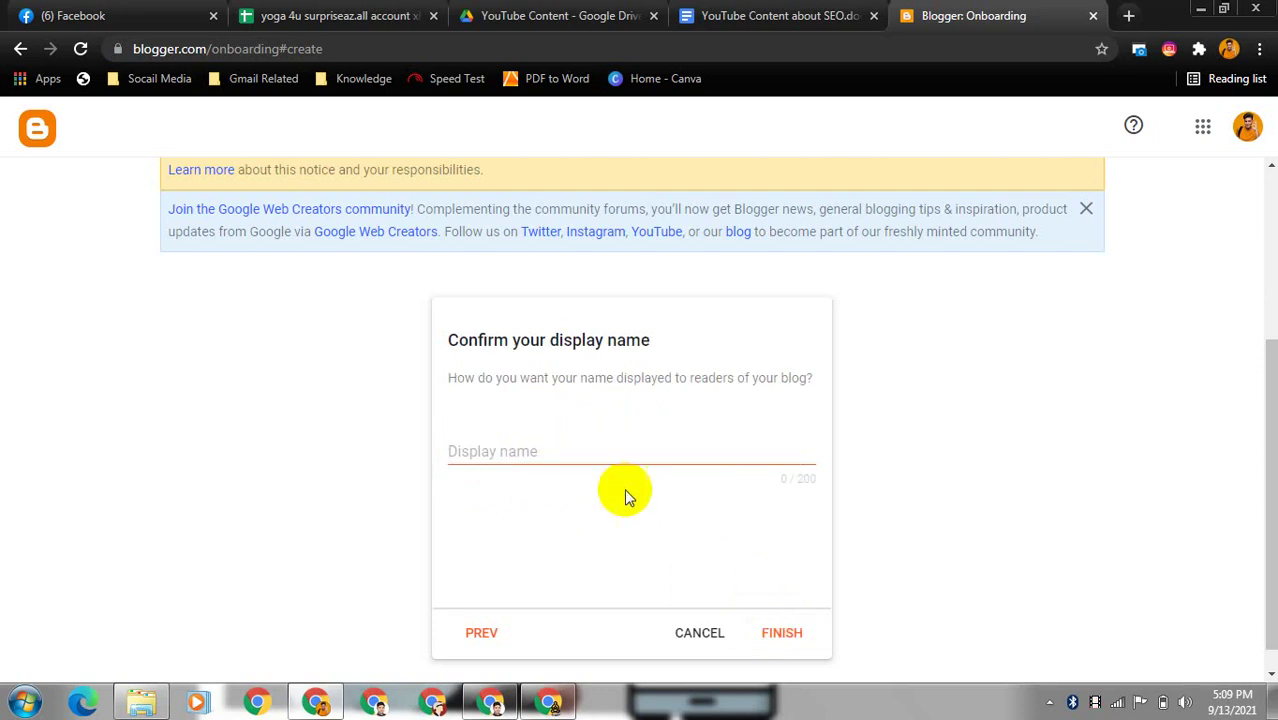
- Enter 'IT Care 24' as the display name and finish creating the blog
click(553, 450)
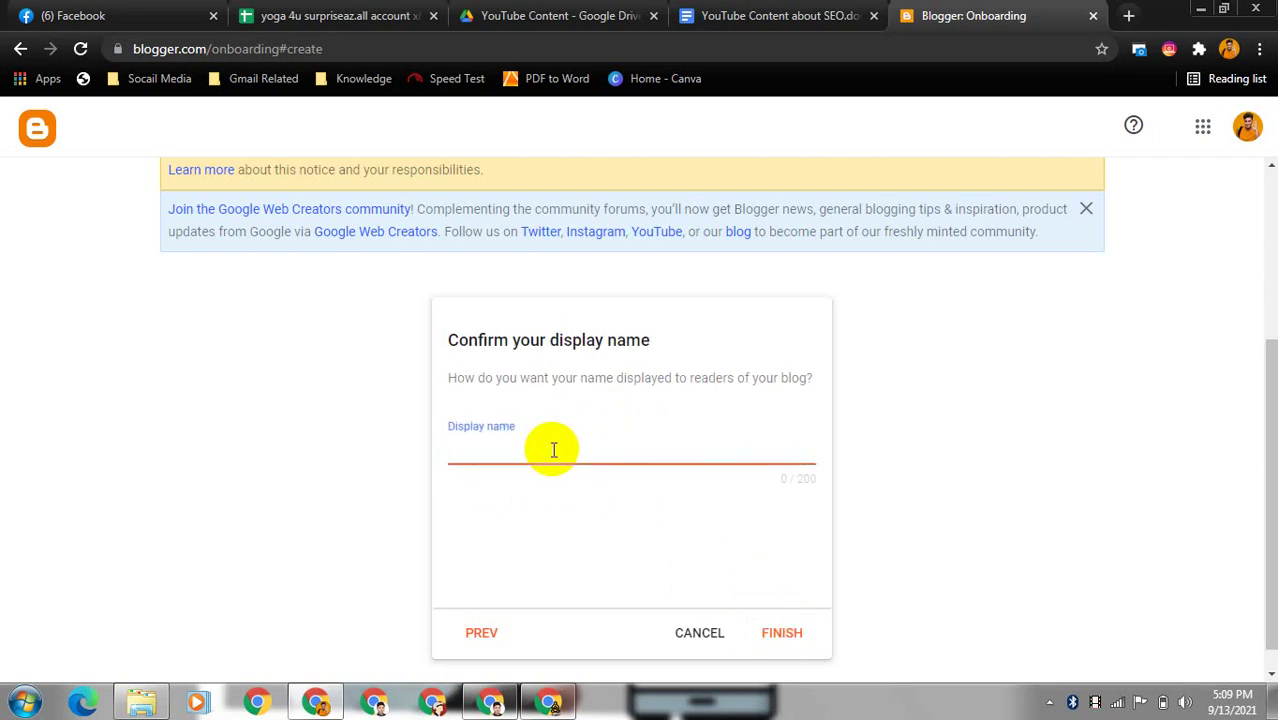
text(IT Care 24)
click(787, 641)
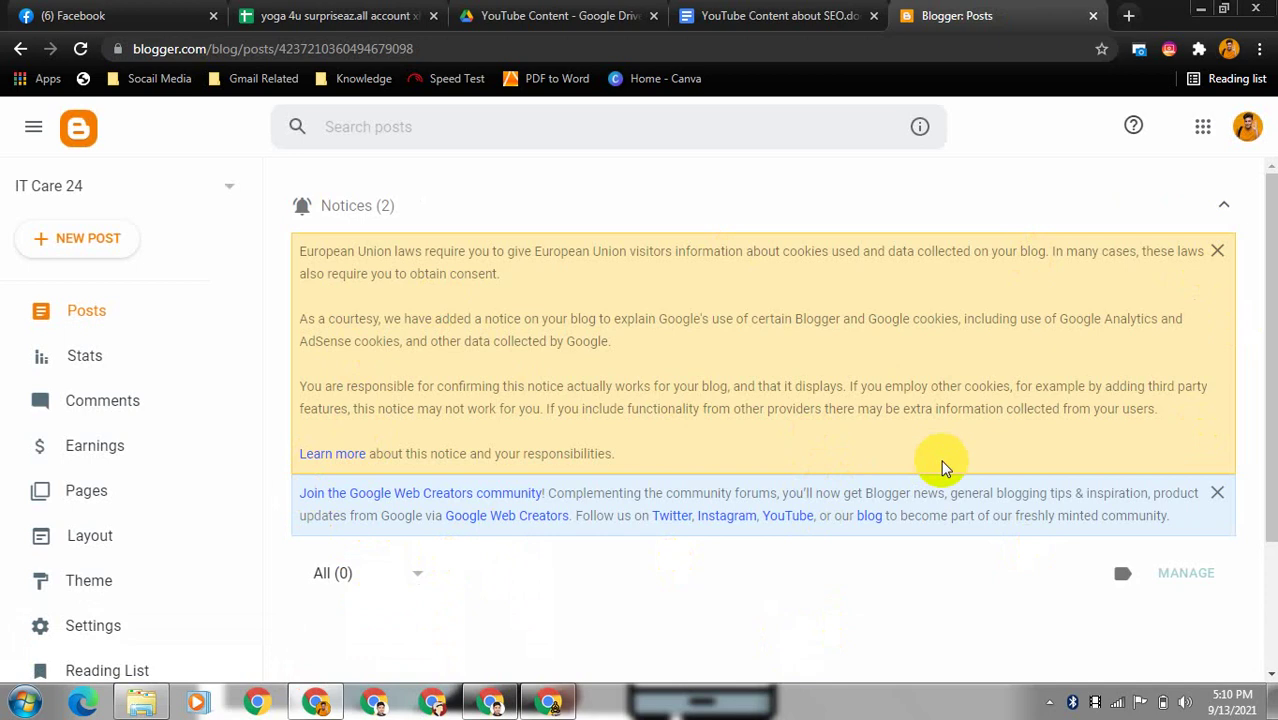
- Open the Theme page and browse the Contempo Light theme and other theme galleries
scroll(1273, 465, down, 1)
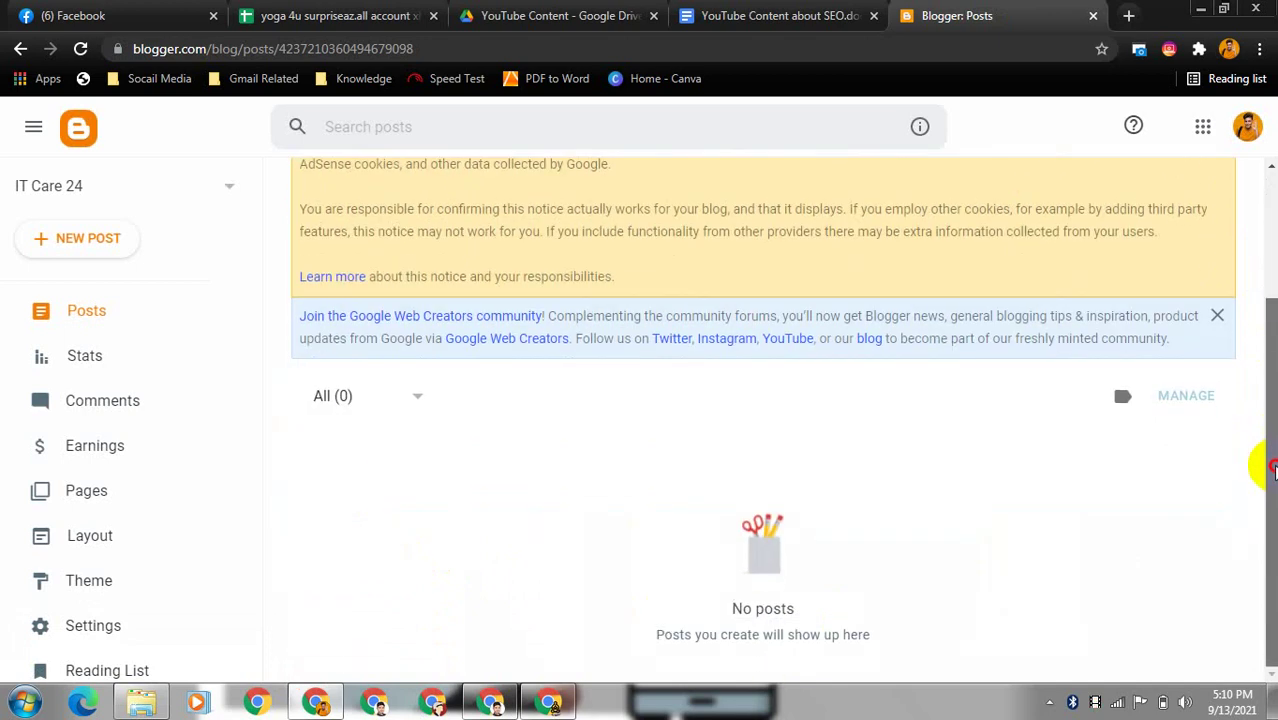
click(106, 588)
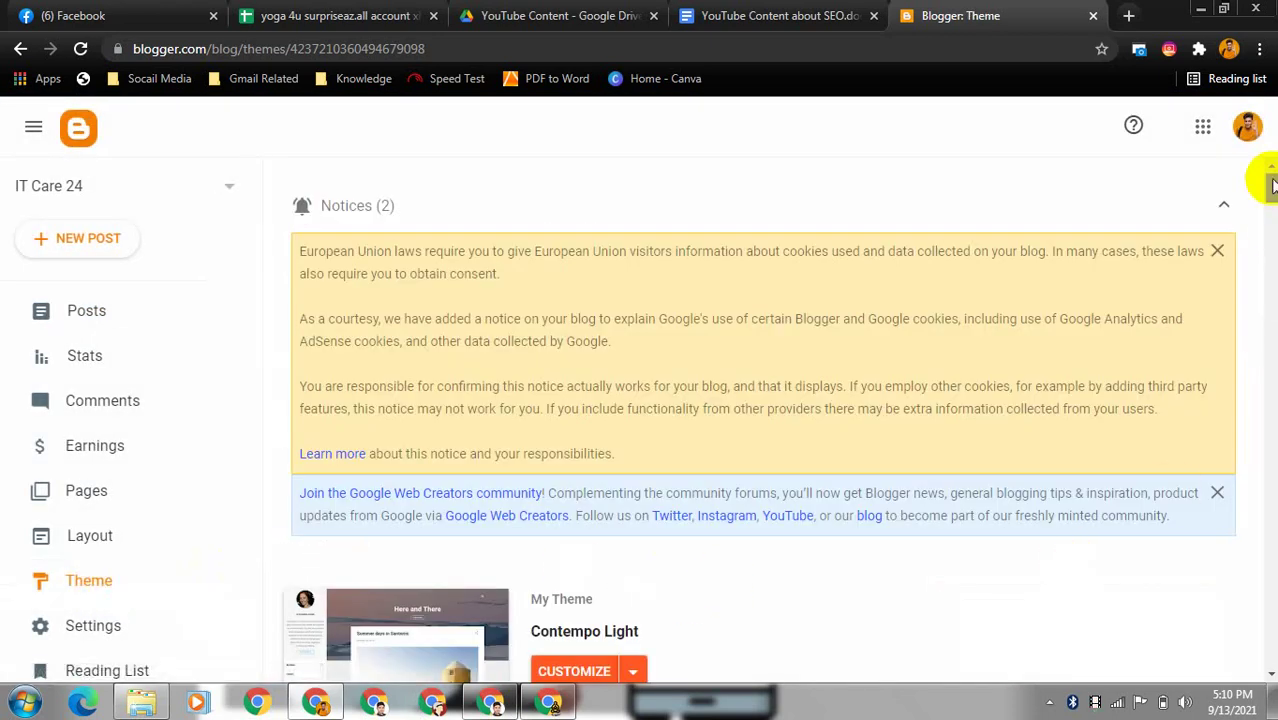
drag(1270, 193, 1271, 455)
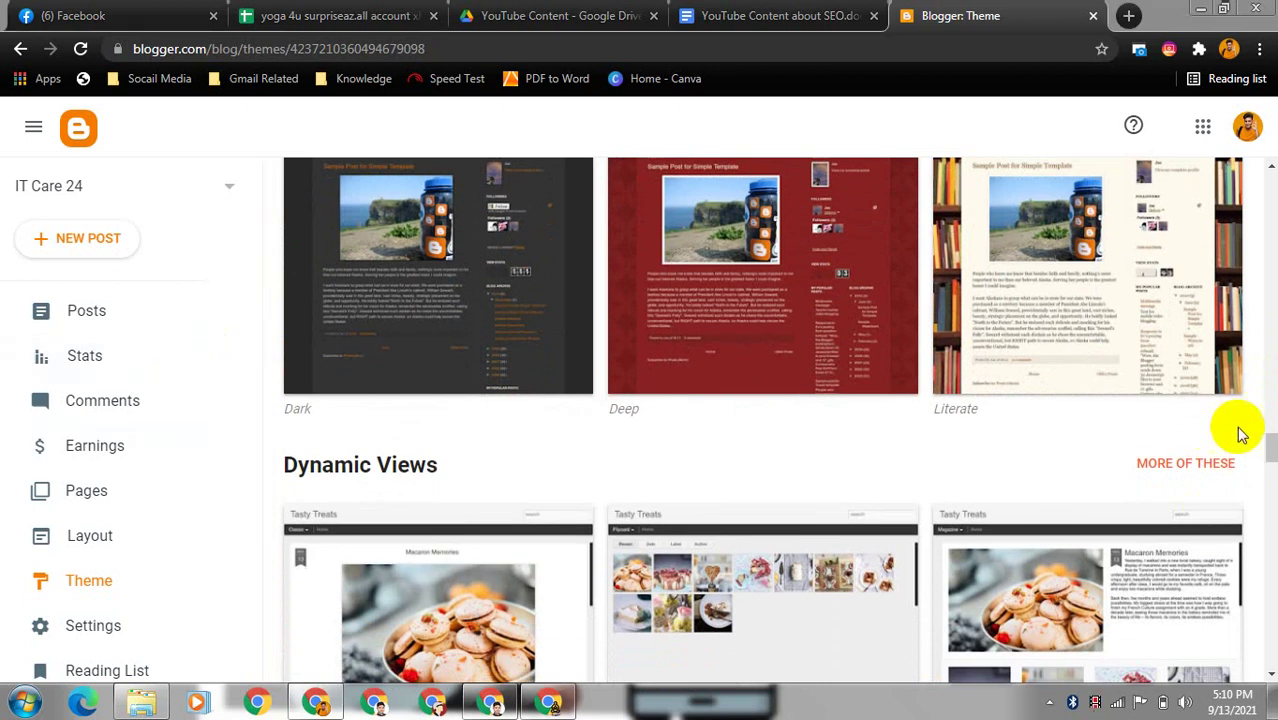
drag(1266, 443, 1232, 354)
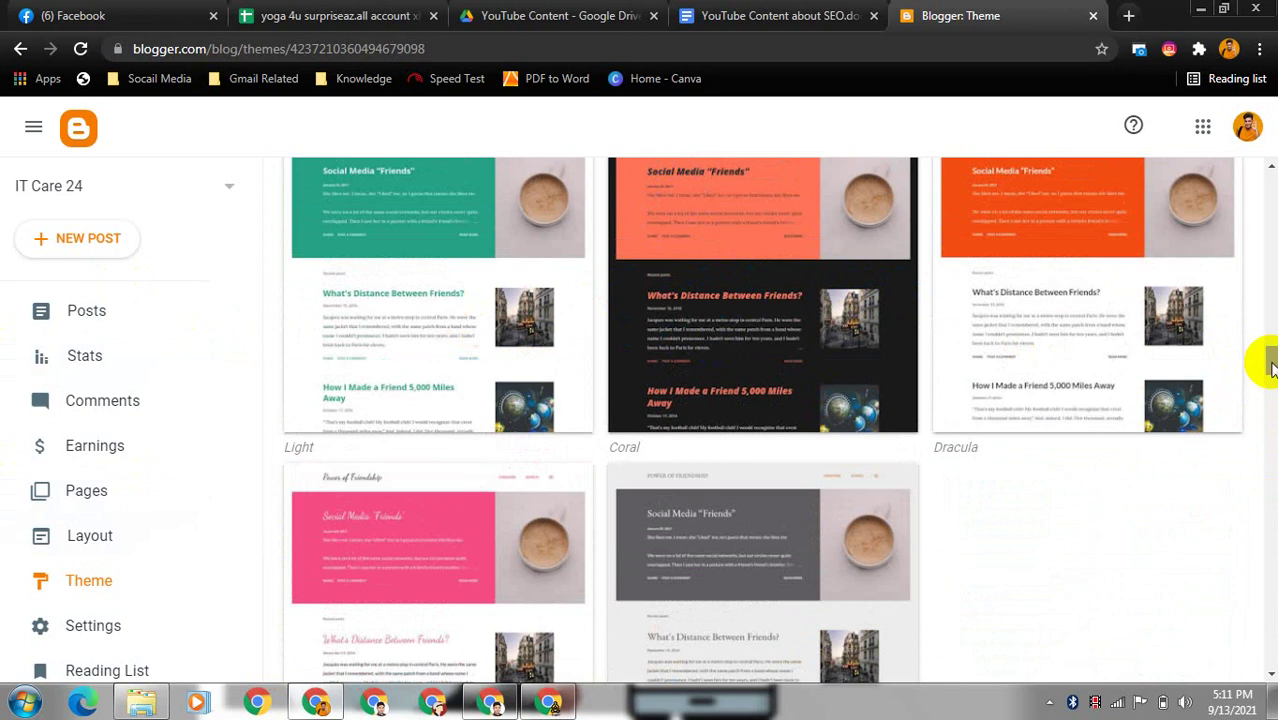
drag(1272, 368, 1272, 352)
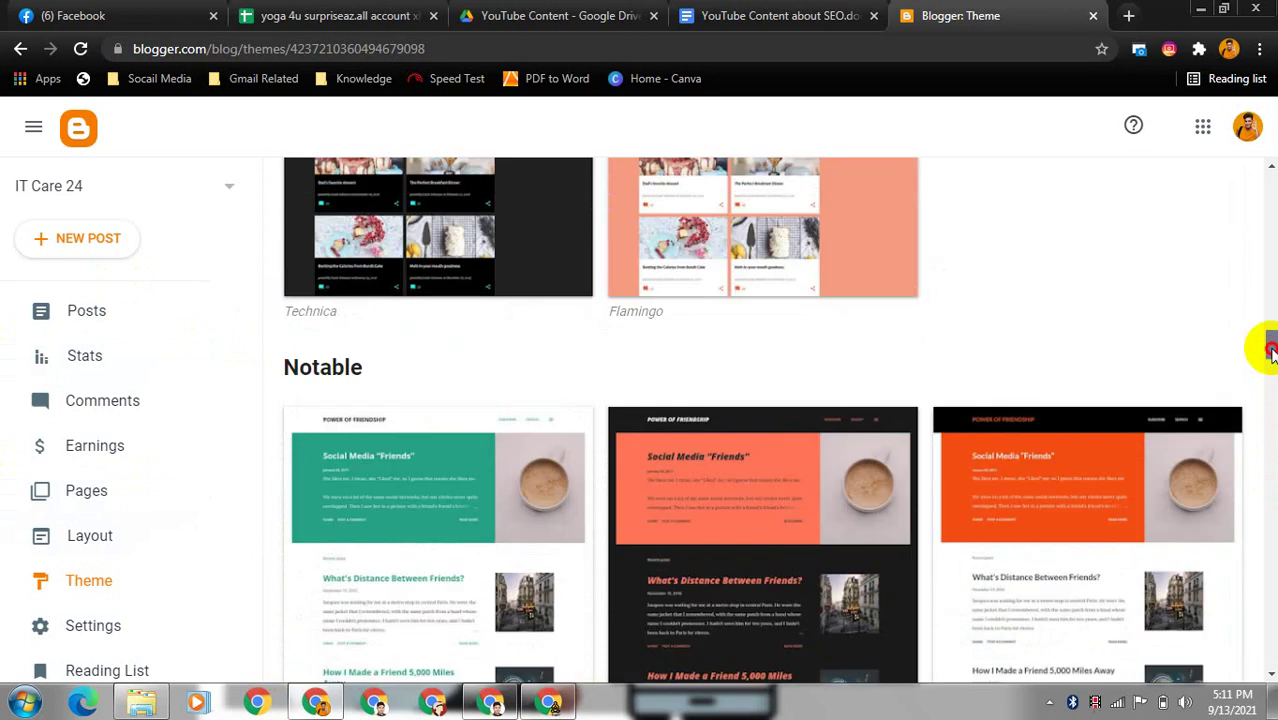
drag(1272, 352, 1262, 172)
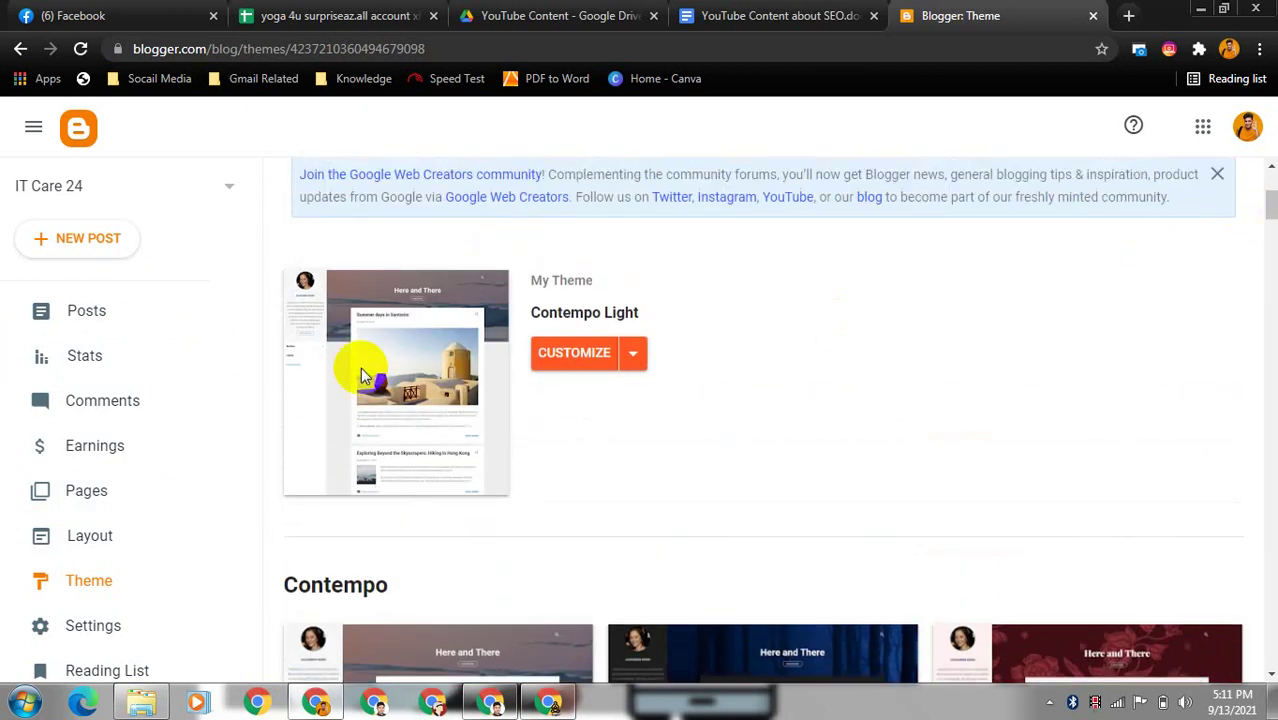
- Dismiss the theme options, keep IT Care 24 selected, and start a new post
click(638, 356)
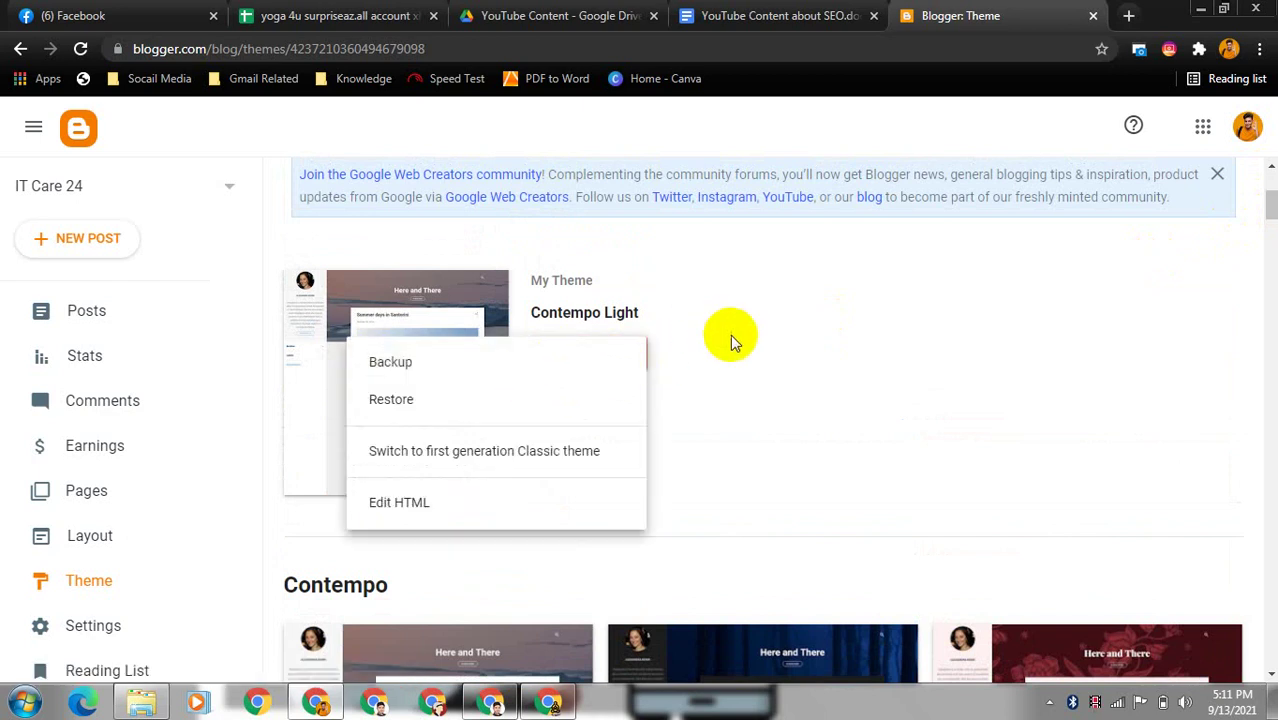
click(741, 378)
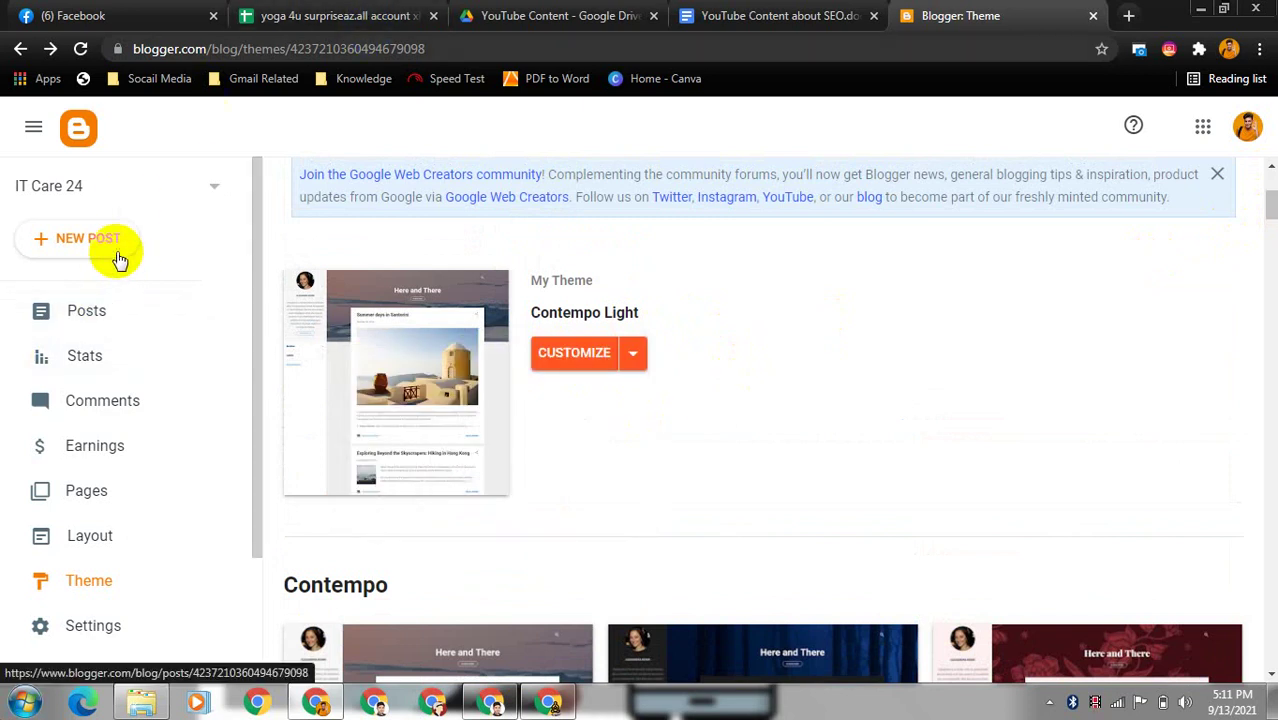
click(212, 191)
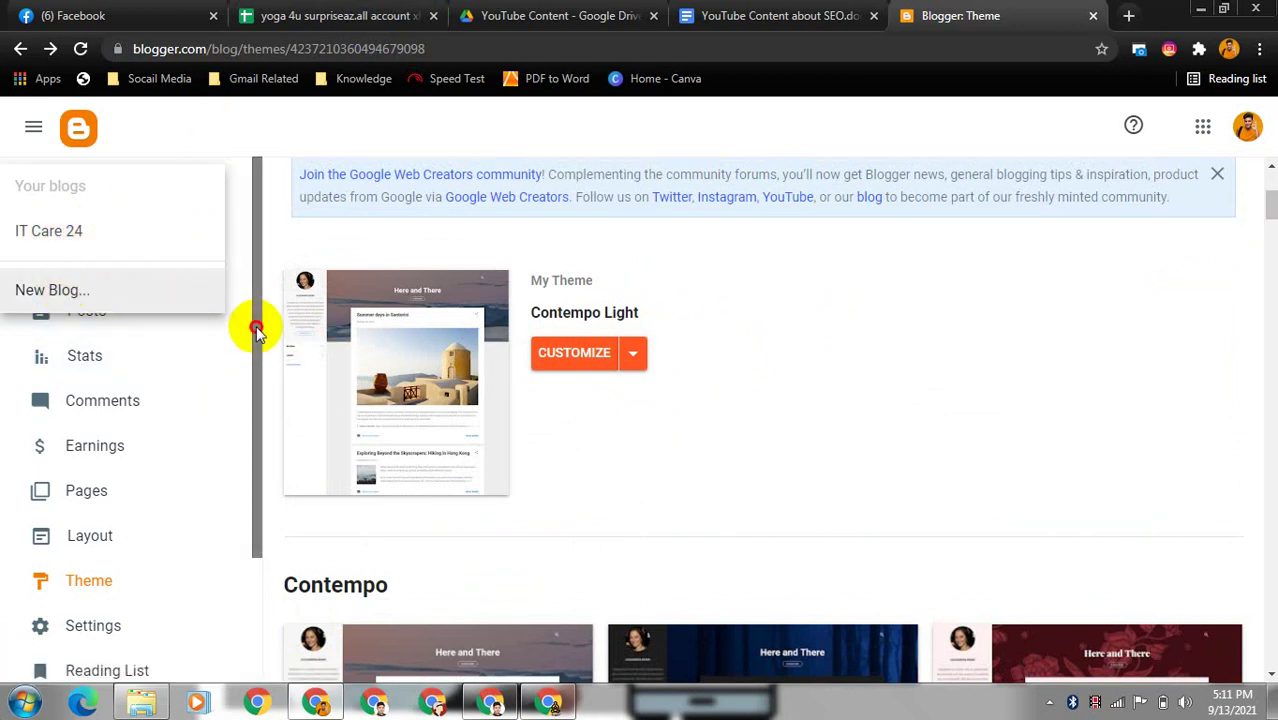
click(850, 310)
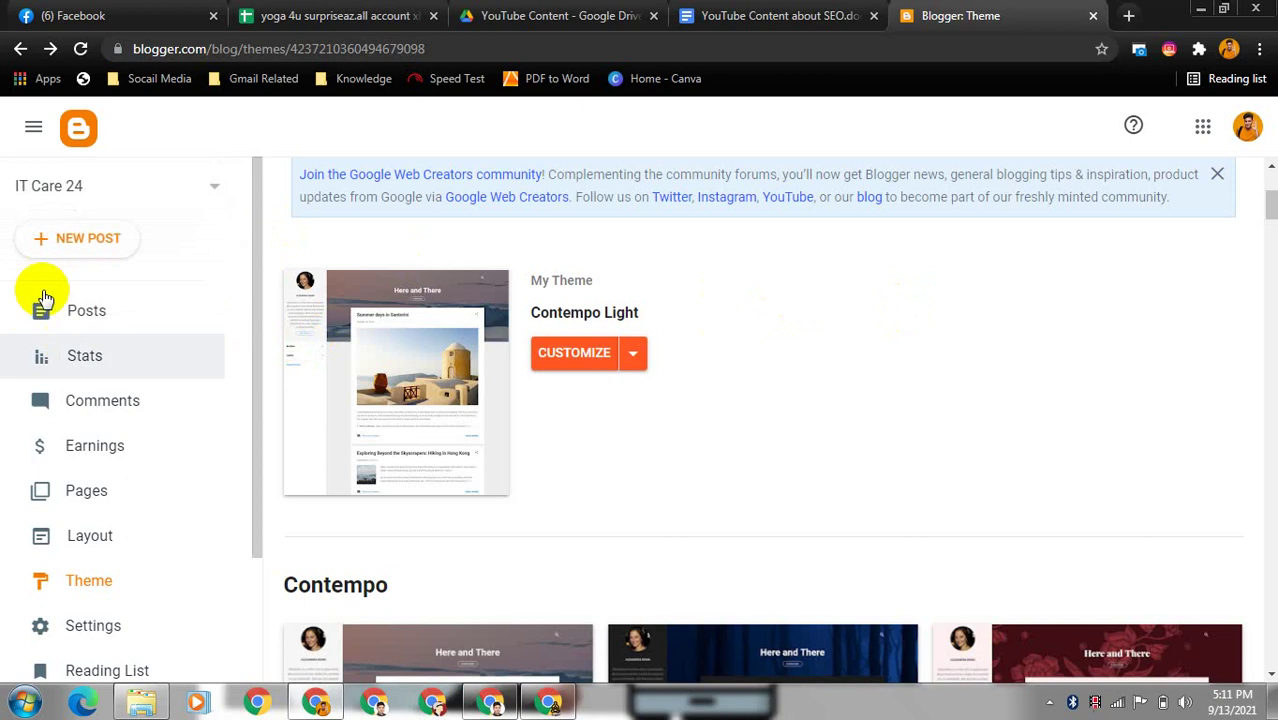
click(95, 240)
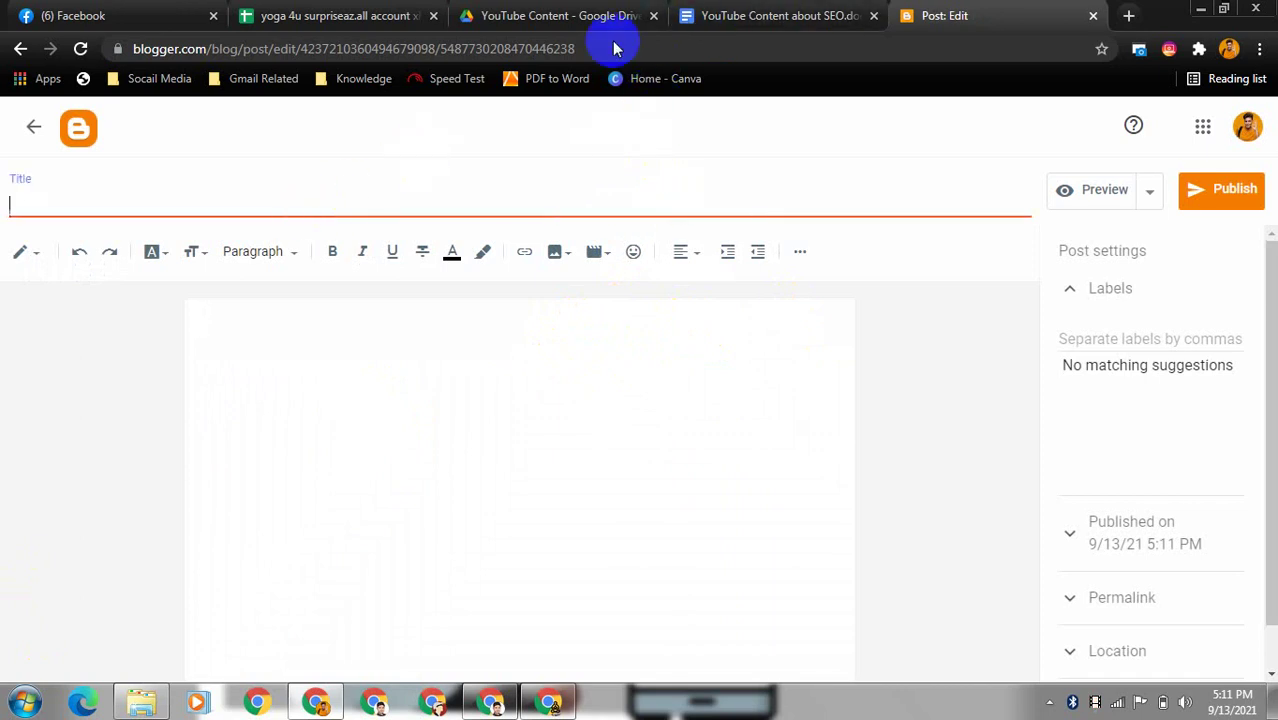
- Switch to the 'YouTube Content about SEO' Google Docs document
click(736, 12)
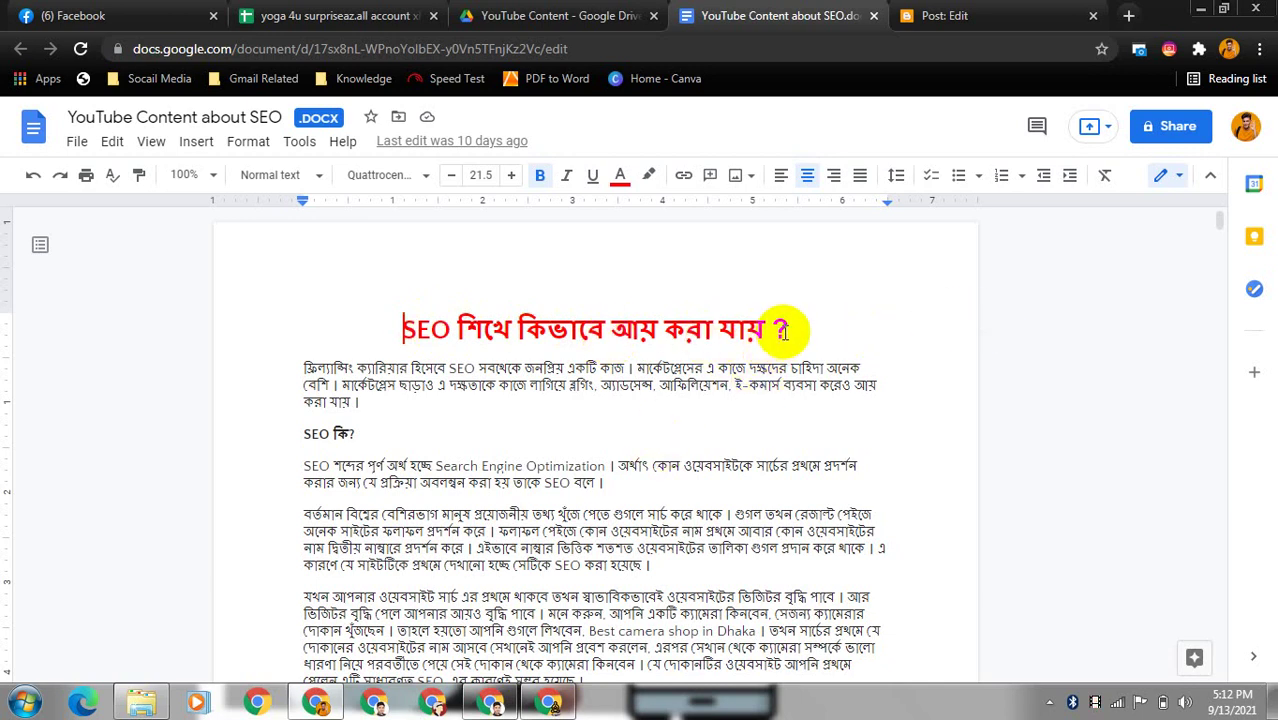
- Paste the heading 'SEO শিখে কিভাবে আয় করা যায় ?' into the Blogger post title
key(ctrl+shift+Right)
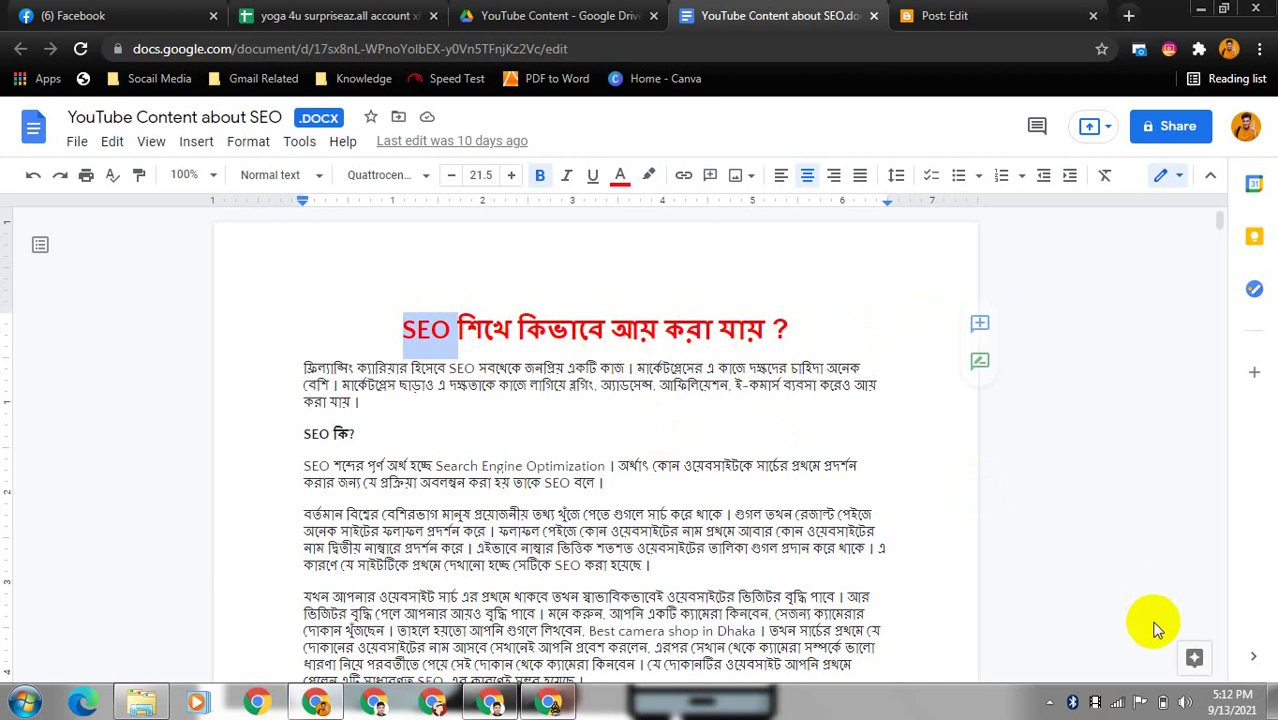
key(shift+End)
key(ctrl+c)
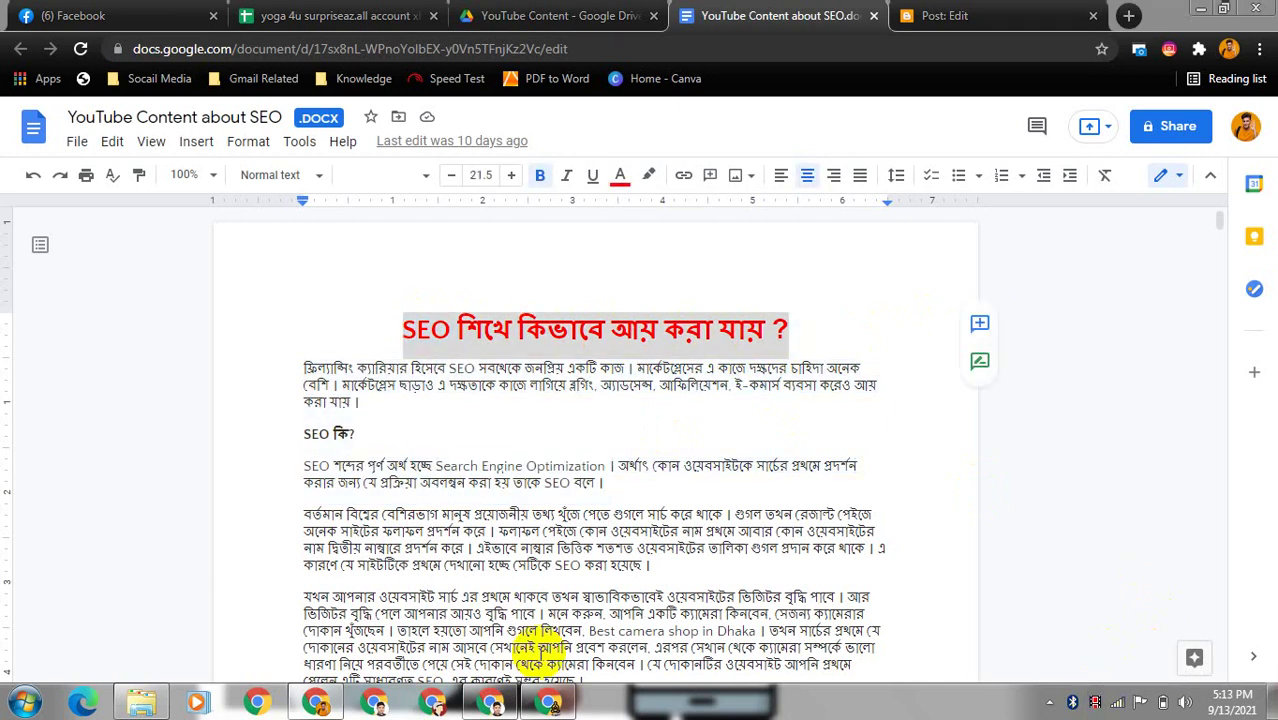
click(1010, 10)
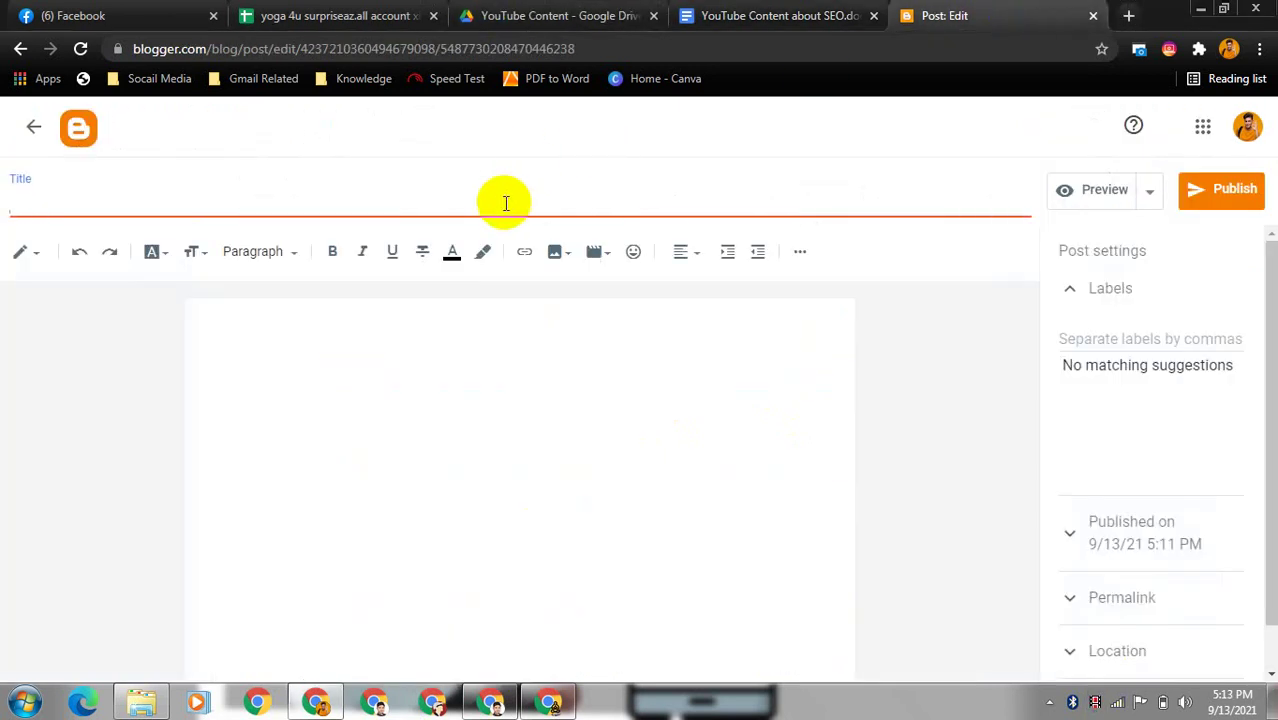
key(ctrl+v)
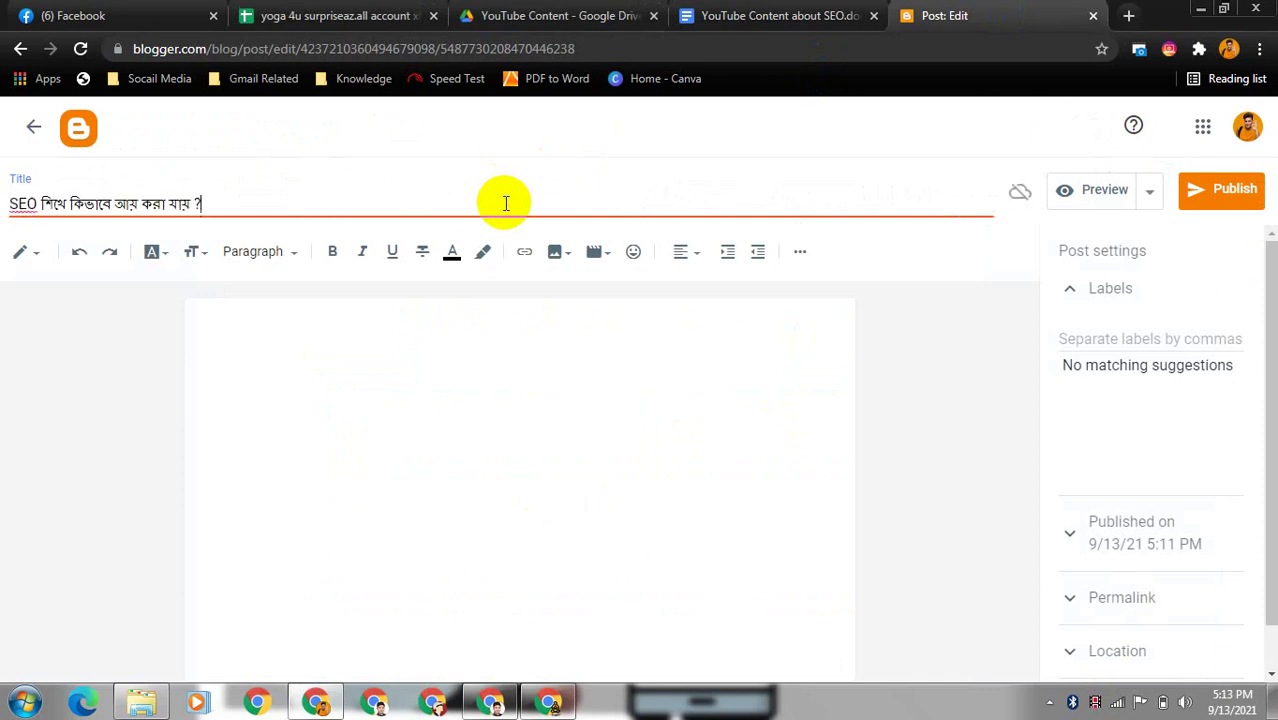
click(483, 343)
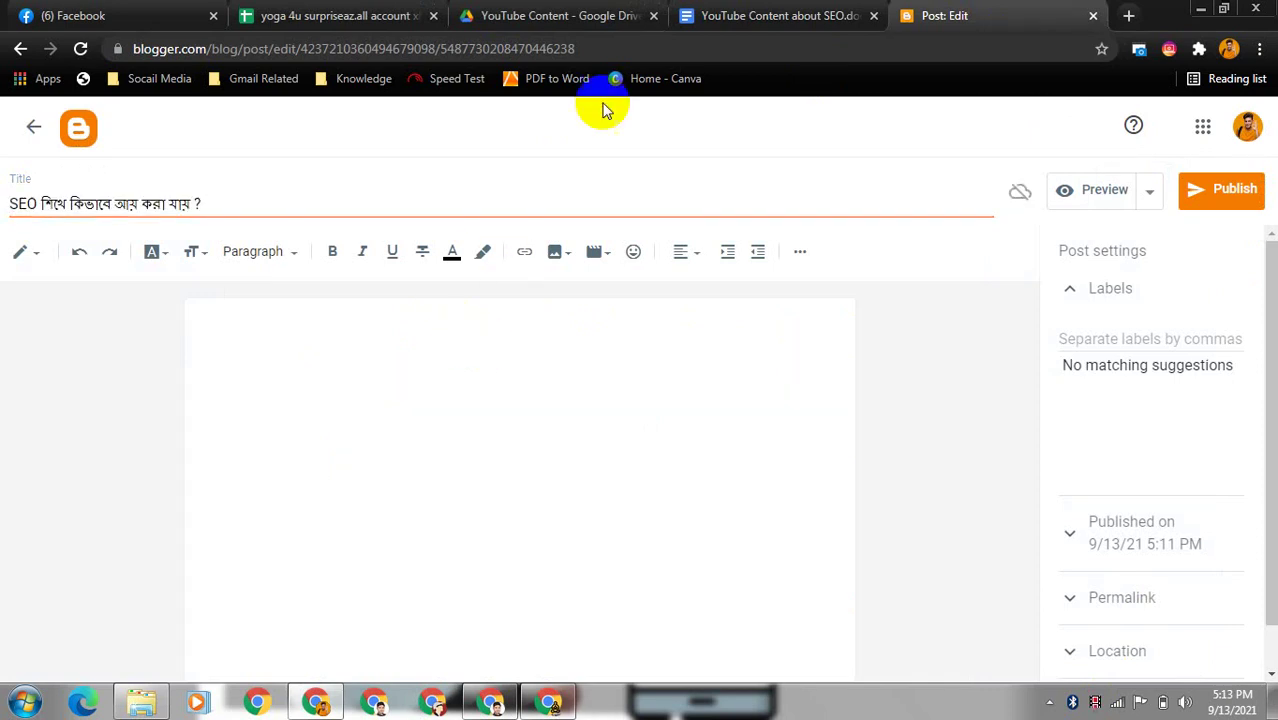
- Return to the SEO document with the cursor at the first paragraph
click(790, 20)
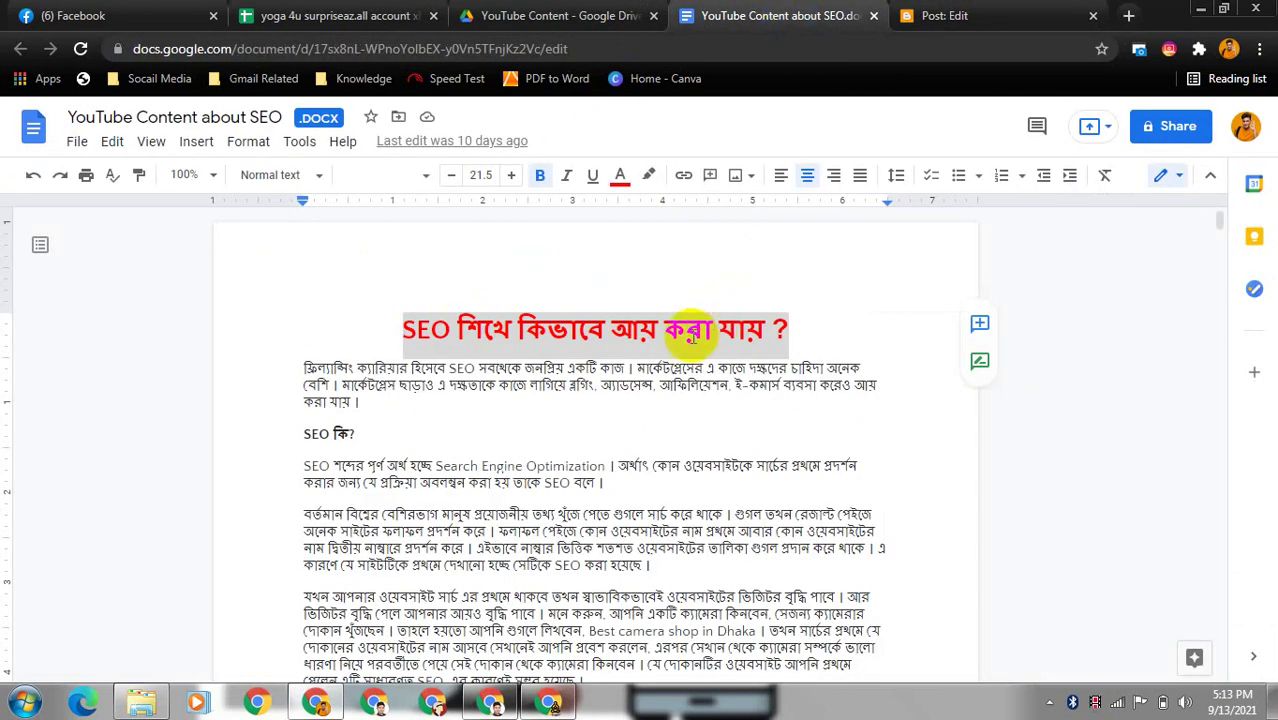
click(304, 368)
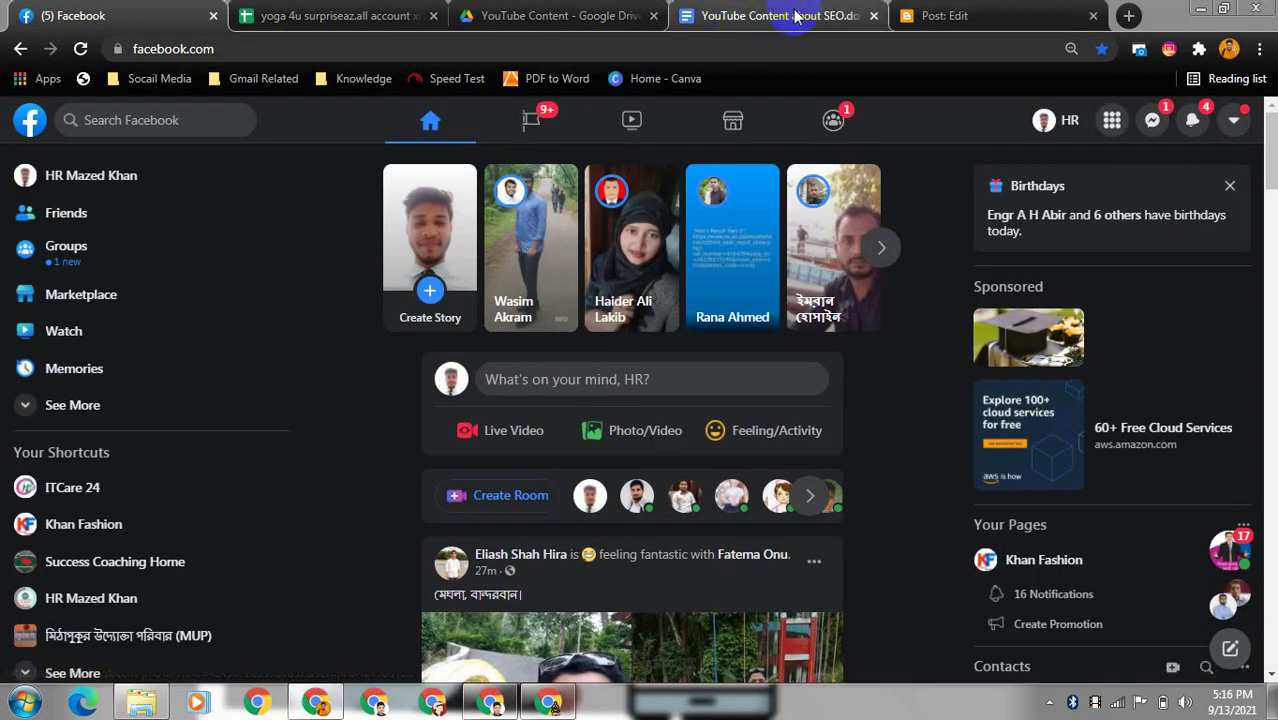
click(797, 14)
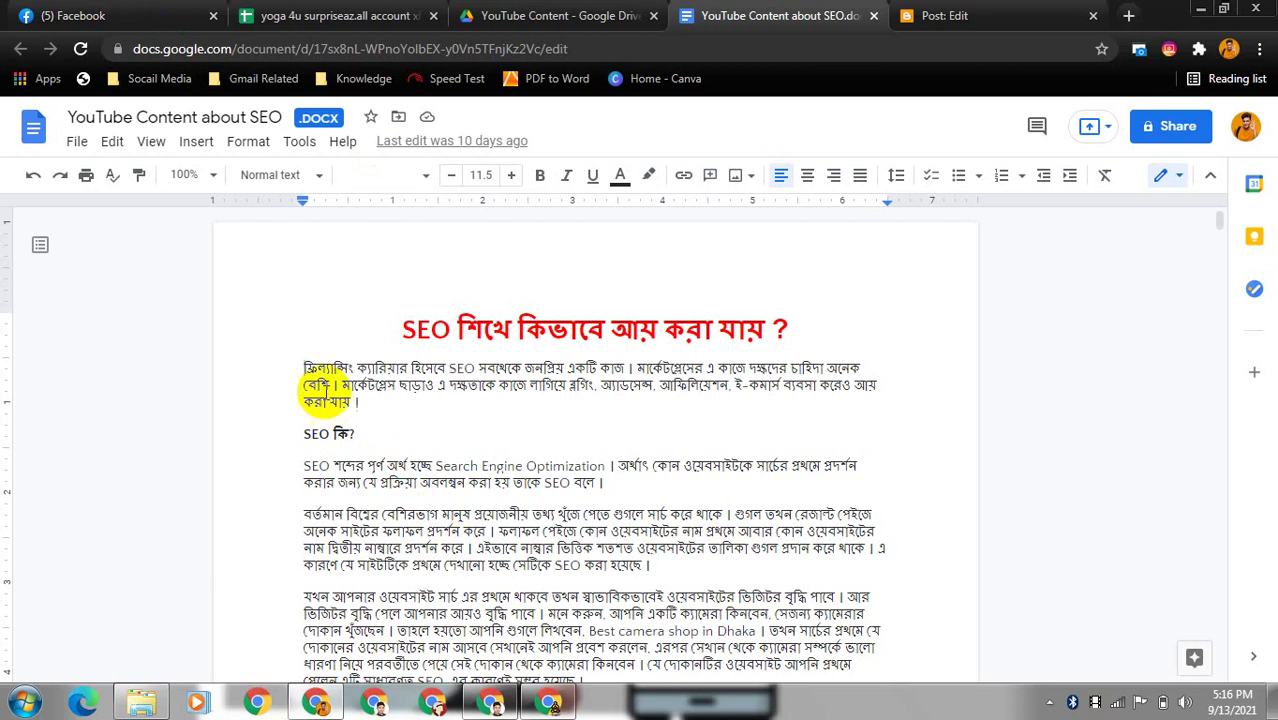
- Select the article's first four paragraphs, scroll down, then clear the selection
click(308, 368)
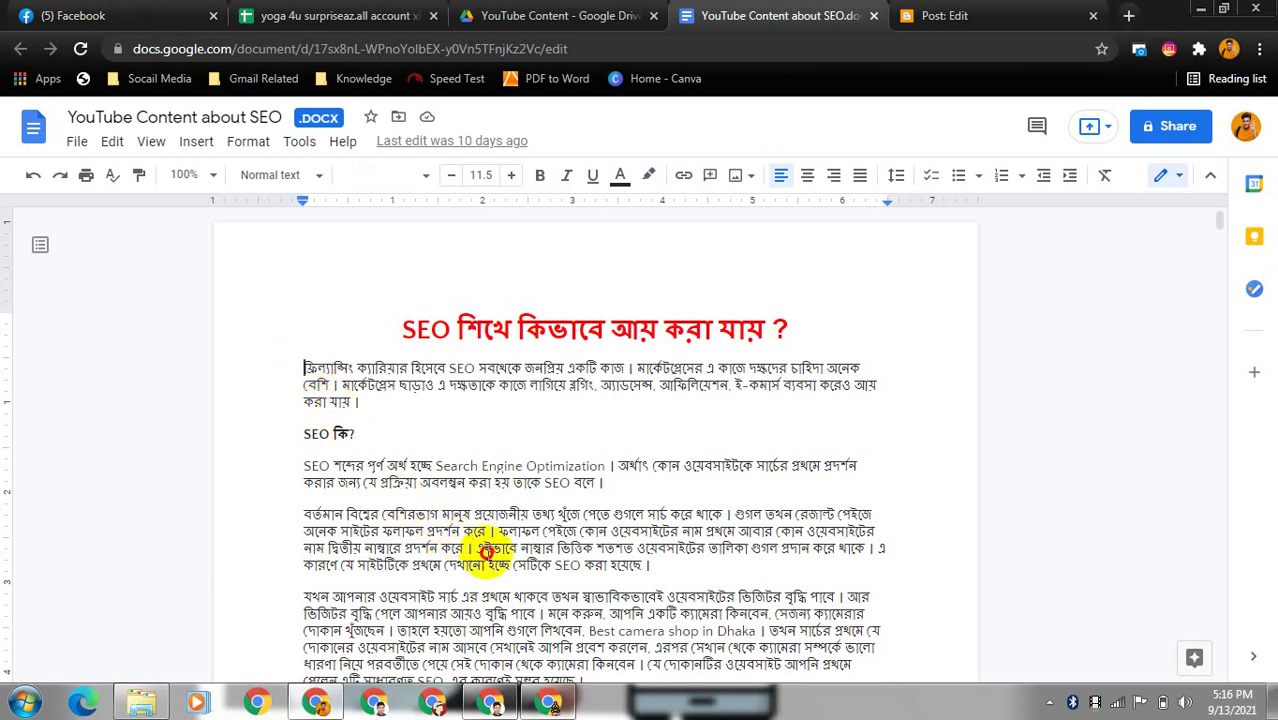
click(647, 576)
drag(647, 576, 710, 664)
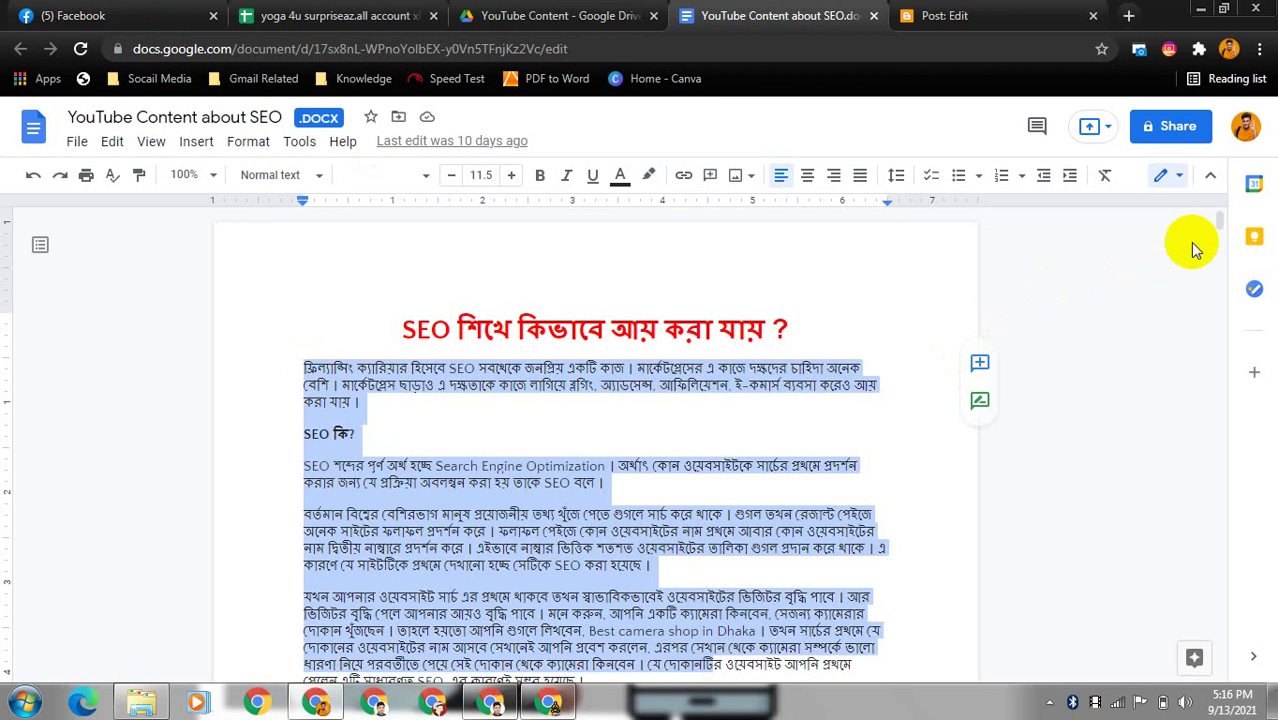
scroll(1220, 240, down, 1)
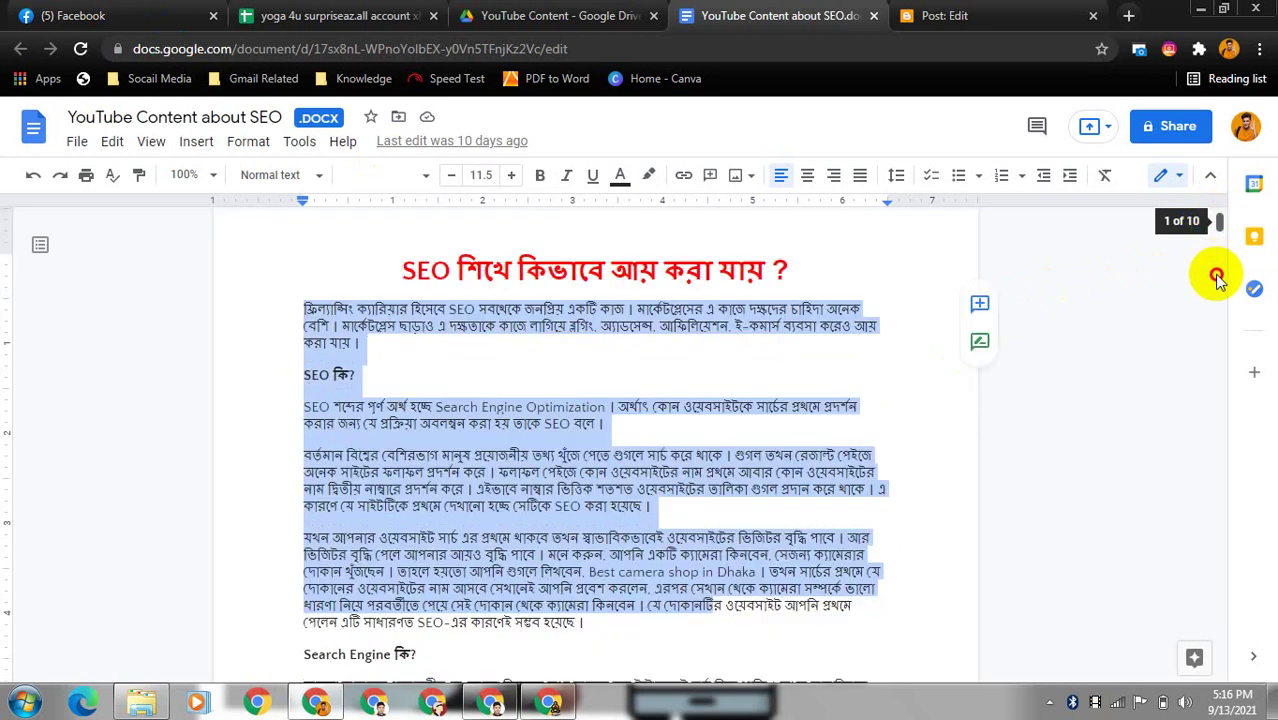
click(1217, 284)
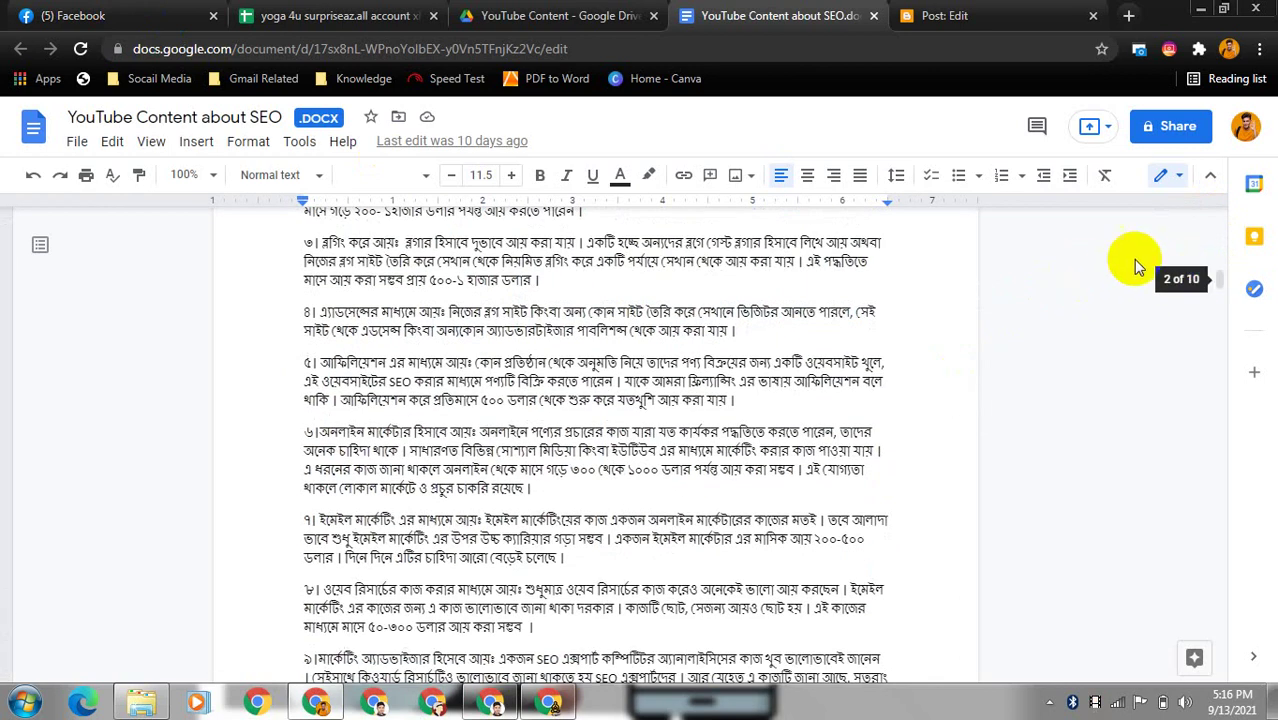
drag(1220, 280, 1218, 248)
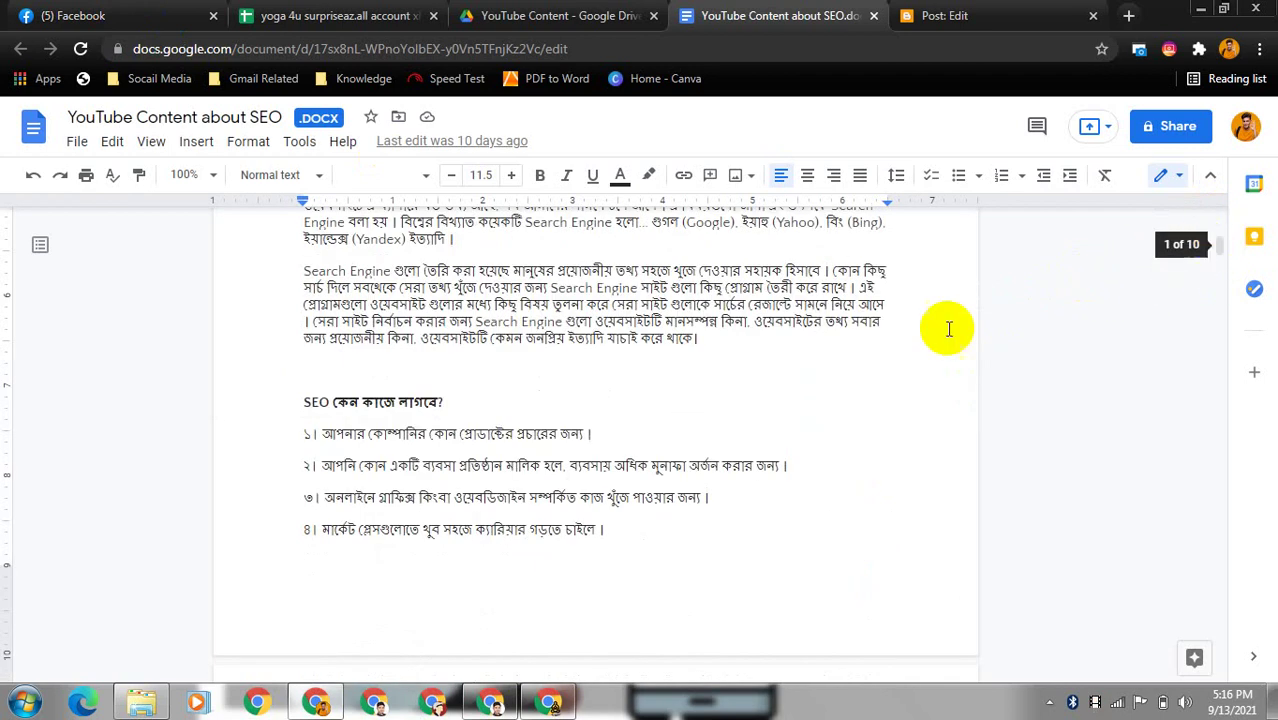
click(705, 340)
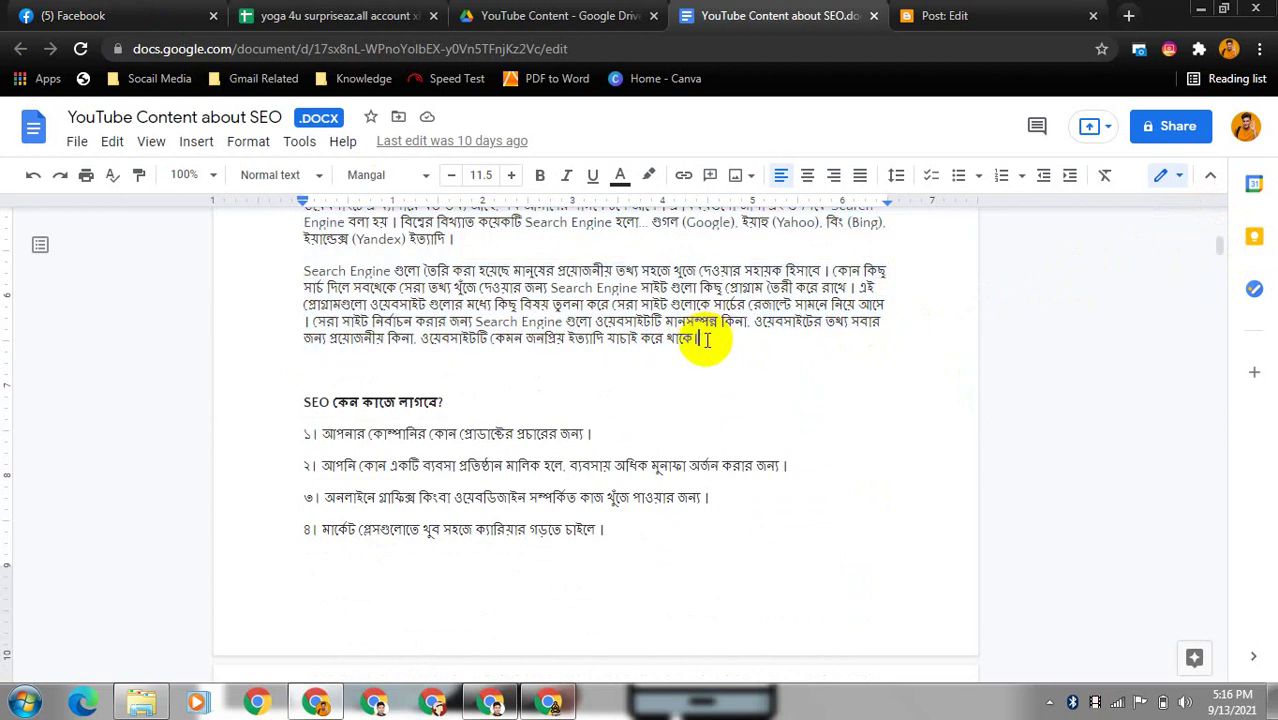
- Select the paragraph ending 'সম্ভব হয়েছে।' and go back to the Blogger editor
click(1216, 222)
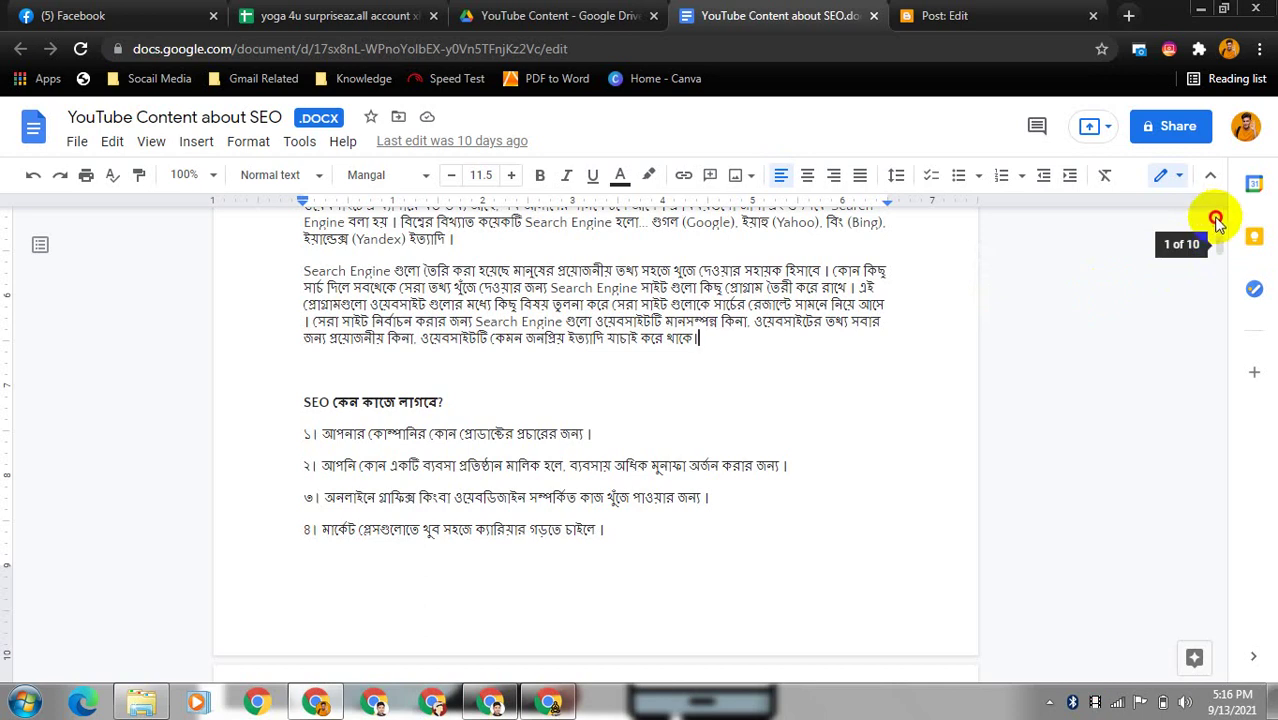
drag(1215, 208, 1215, 200)
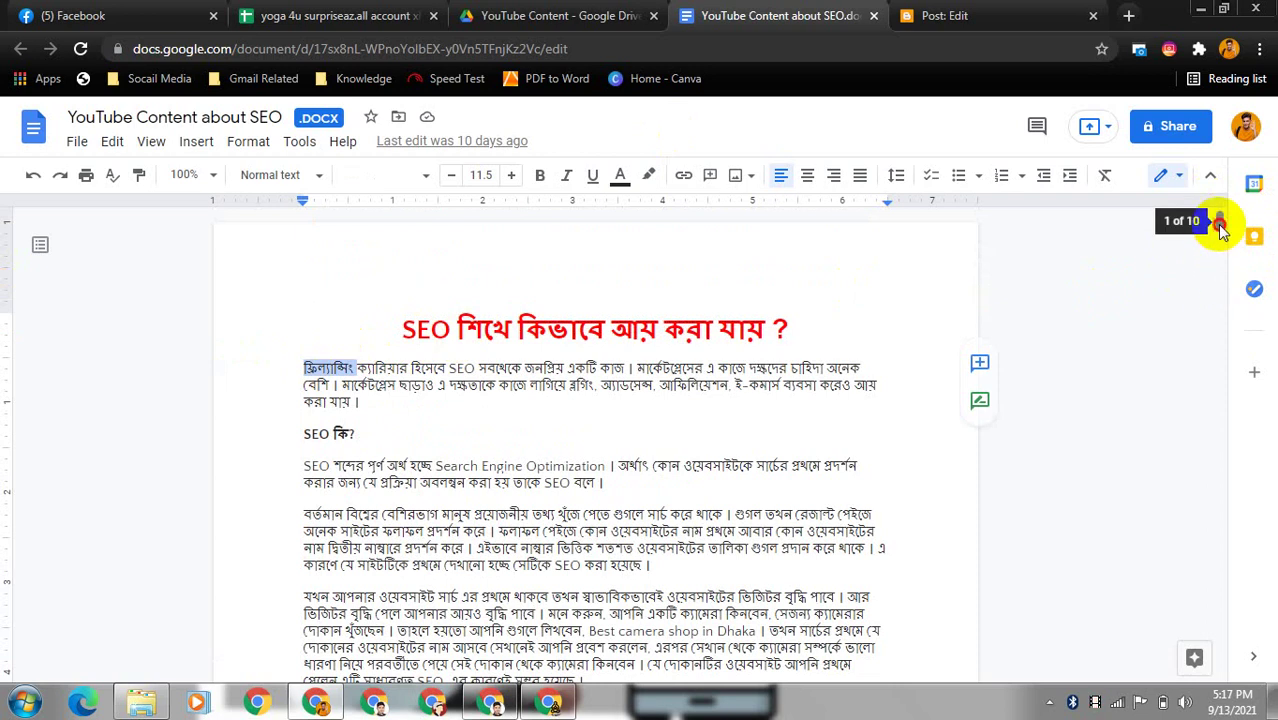
drag(1220, 228, 1220, 246)
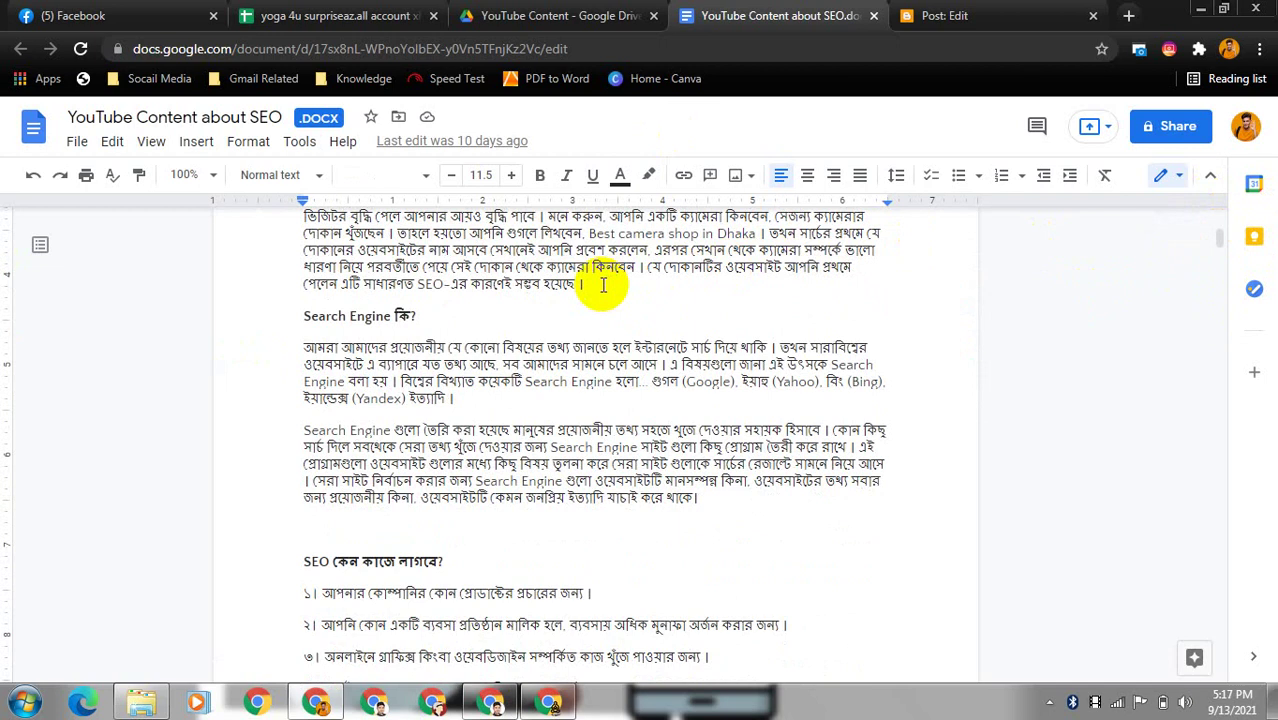
triple_click(603, 287)
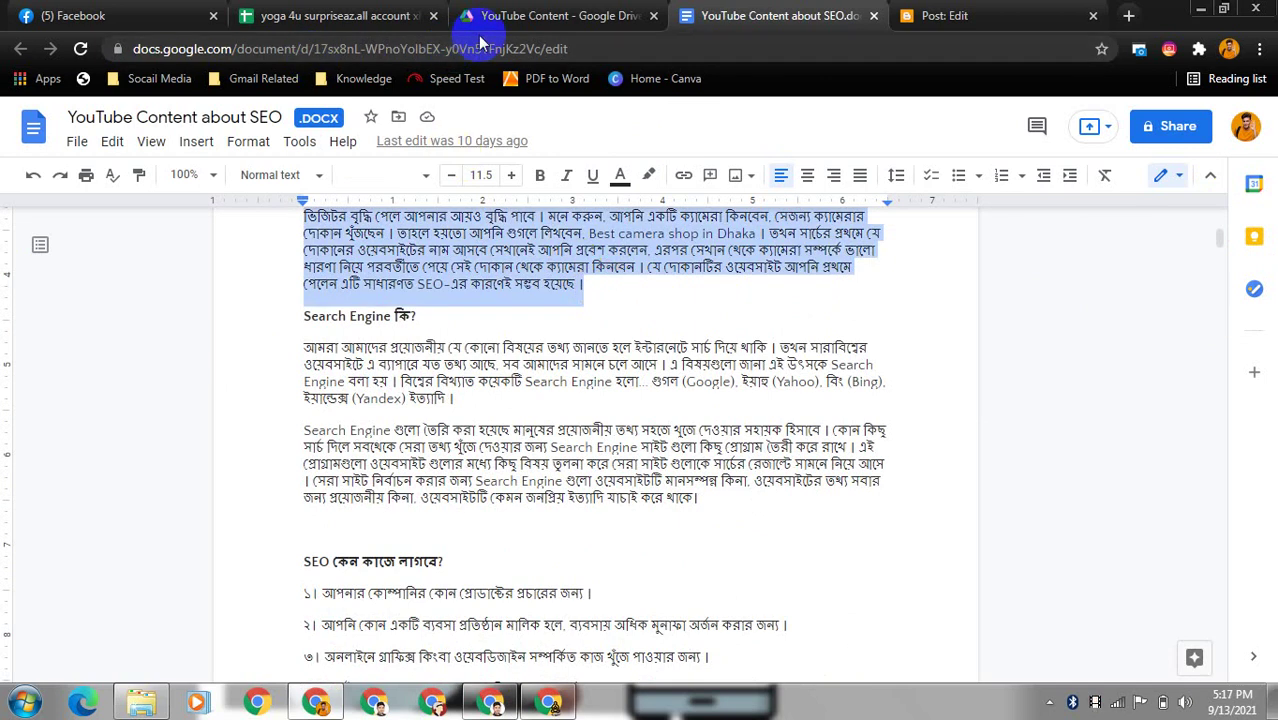
click(982, 12)
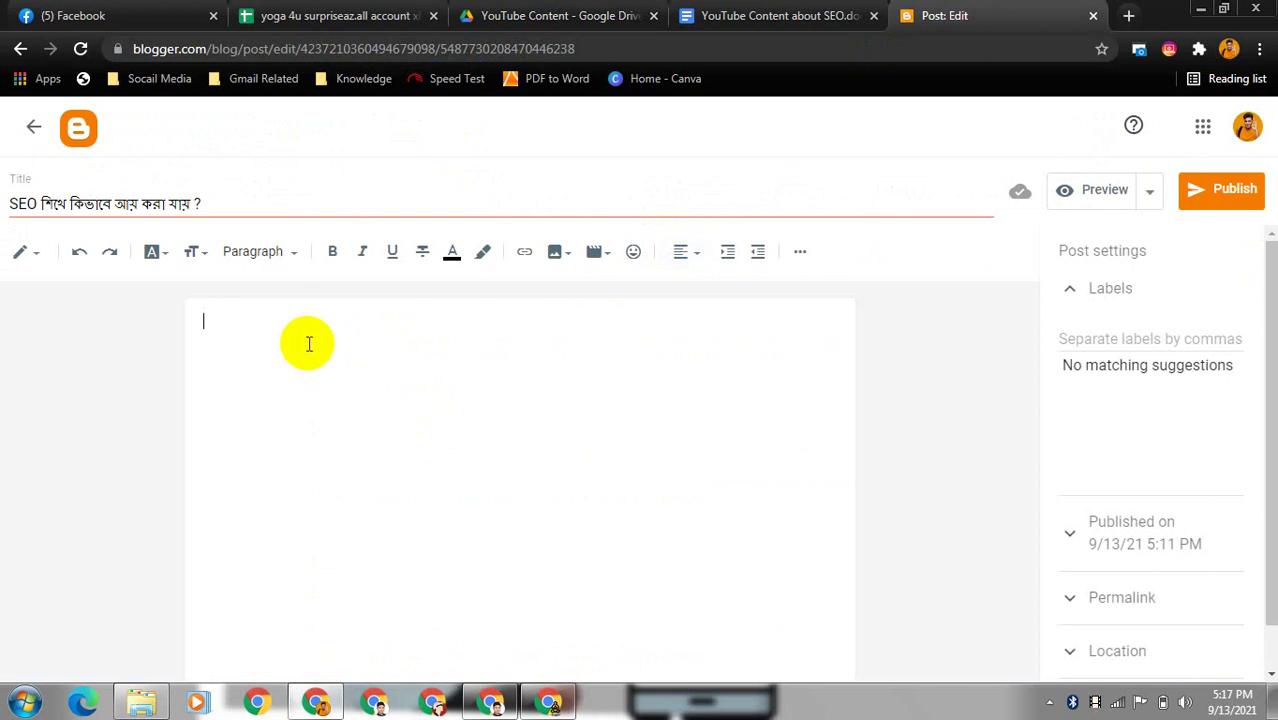
- Paste the copied Bengali article into the post body and add a blank line after 'বলে।'
key(ctrl+v)
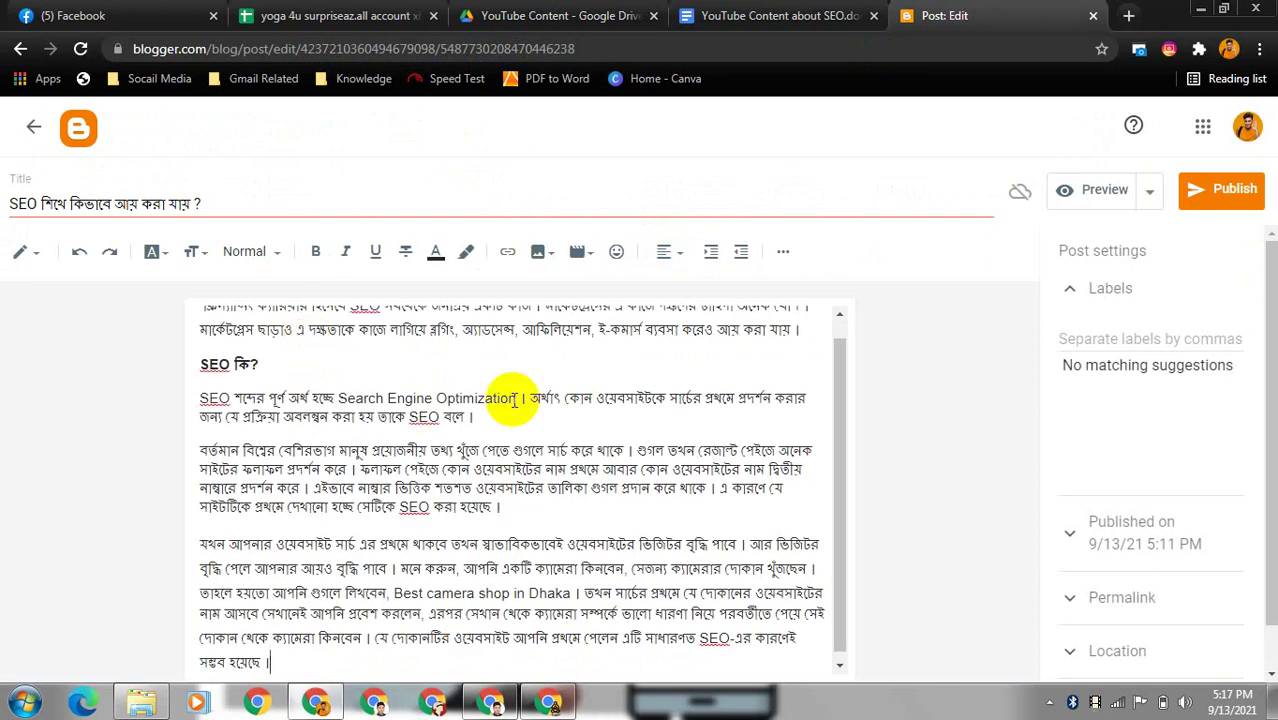
click(848, 455)
drag(848, 455, 847, 420)
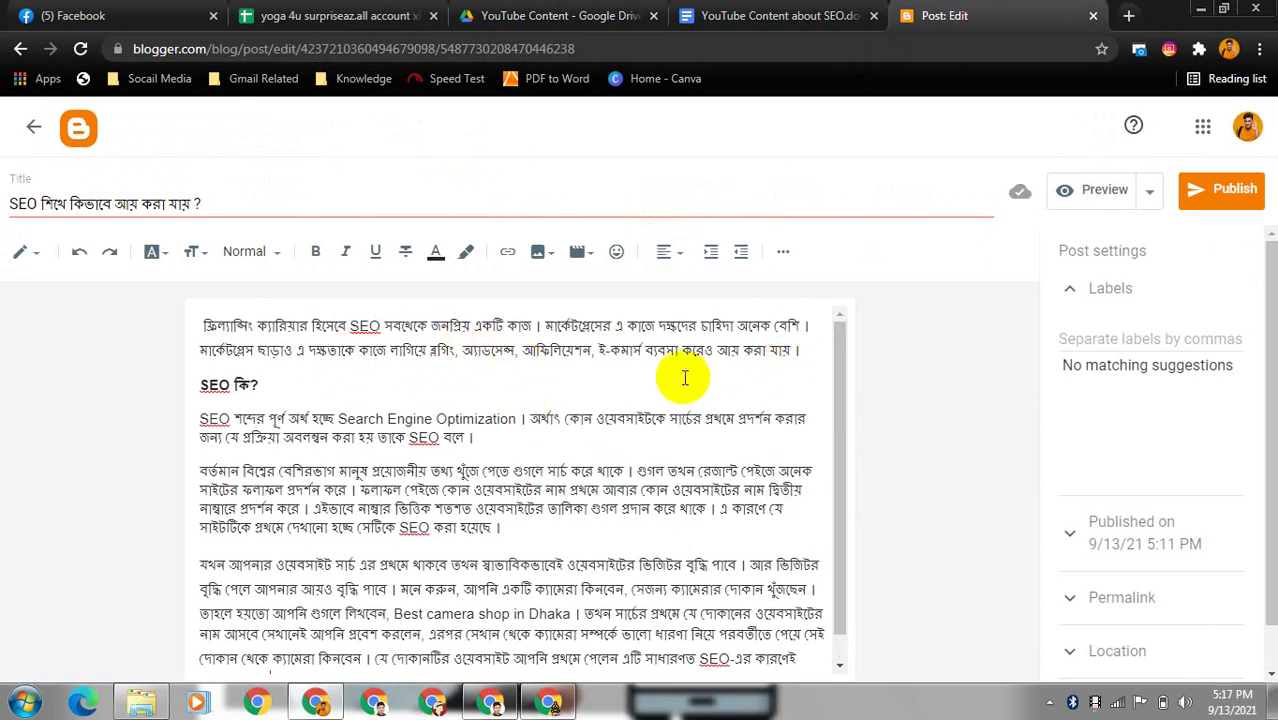
click(530, 435)
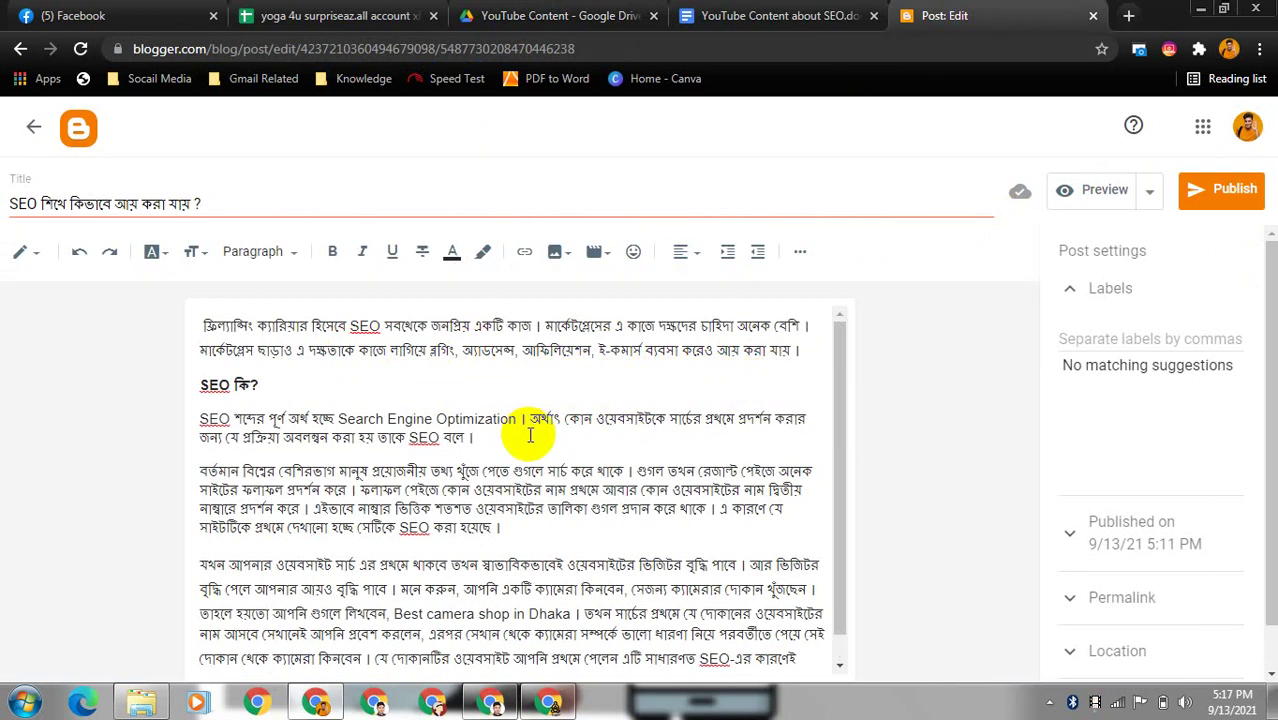
key(Return)
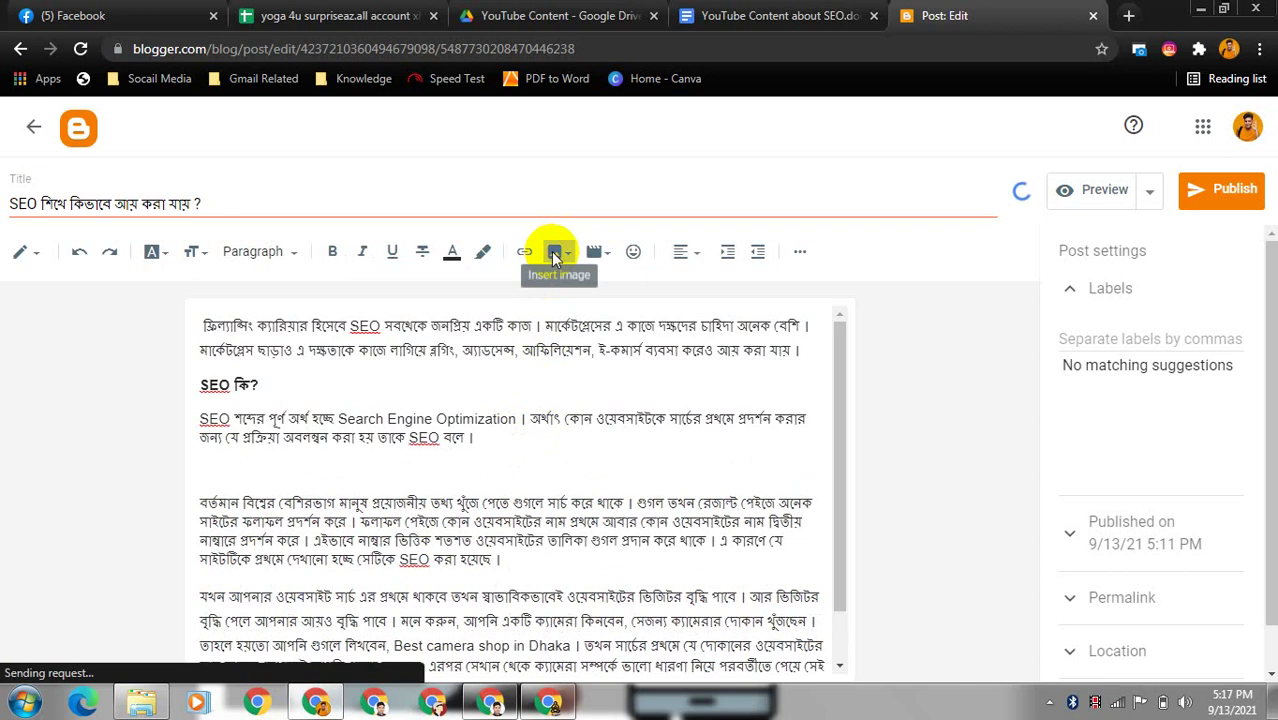
- Upload 'Basic concept of SEO.jpg' from the Desktop through the Add Images dialog
click(555, 253)
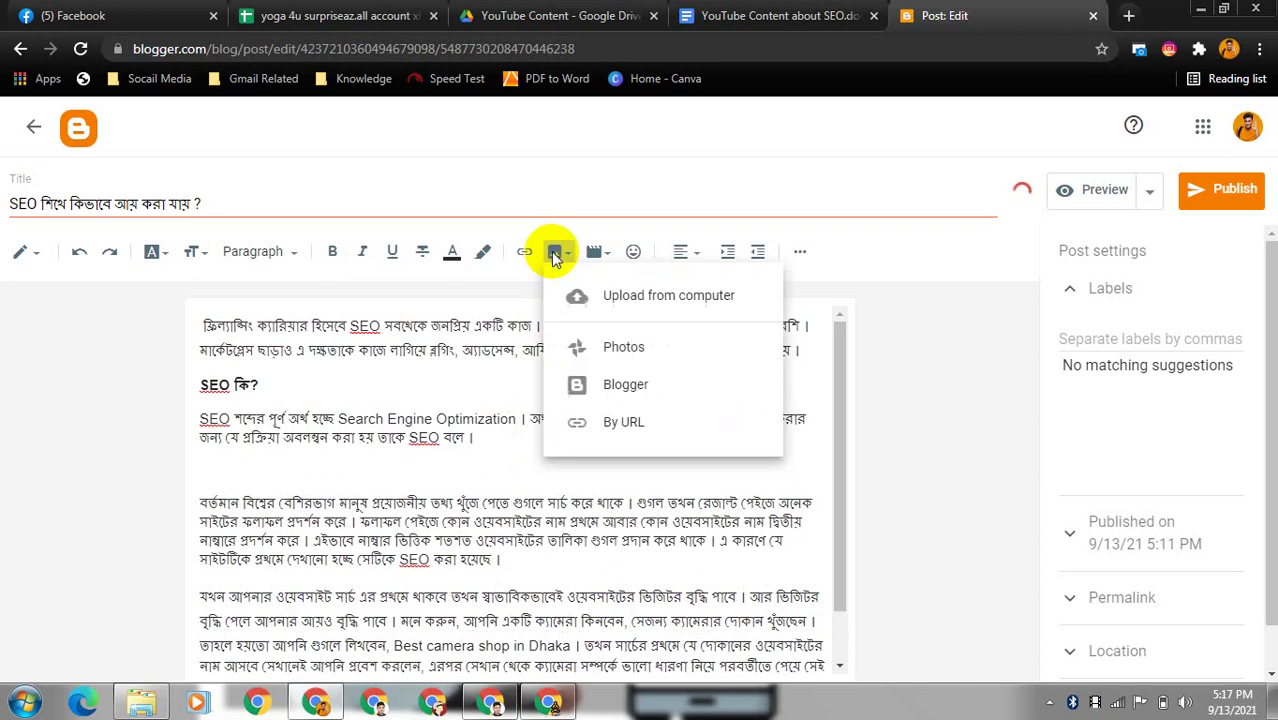
click(640, 312)
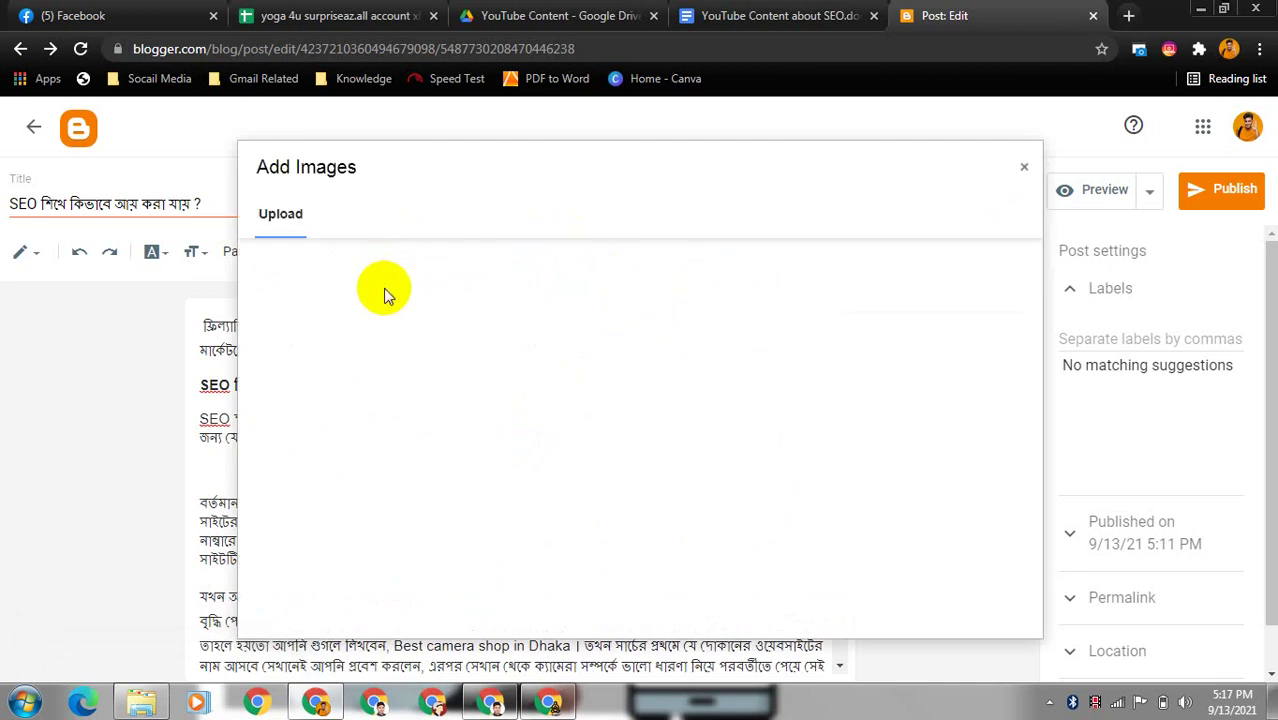
click(306, 269)
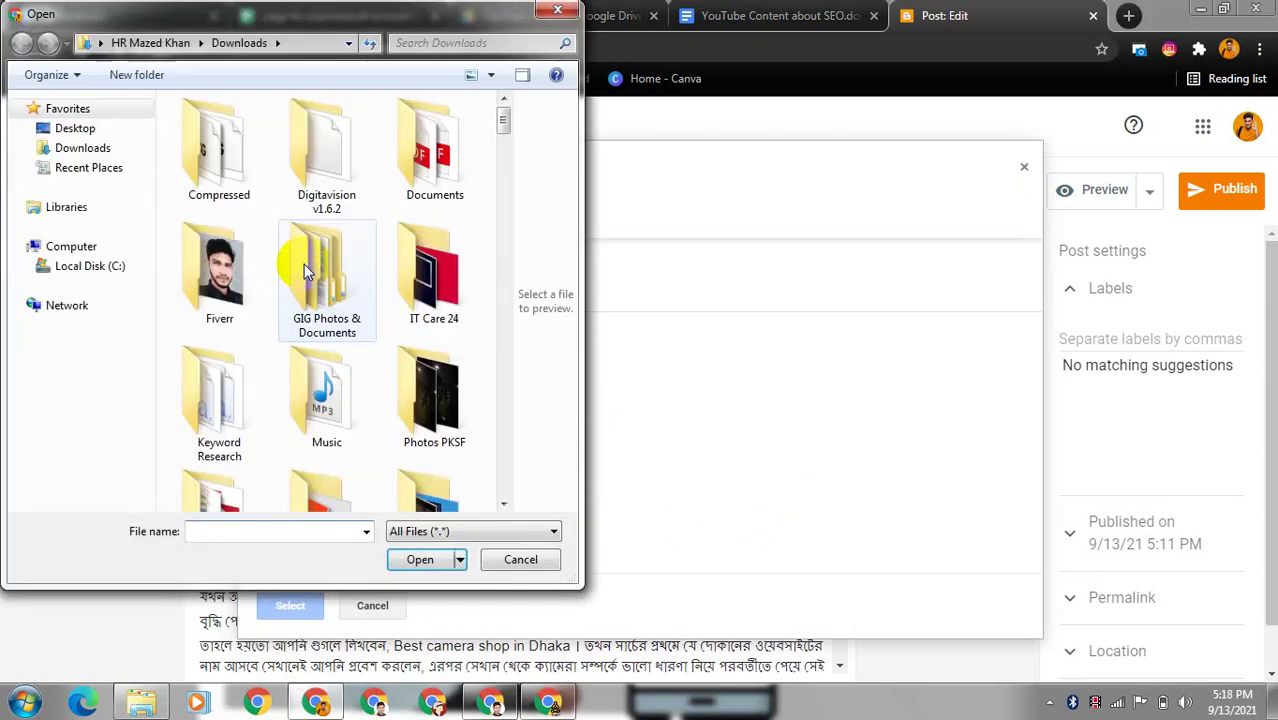
drag(505, 122, 504, 156)
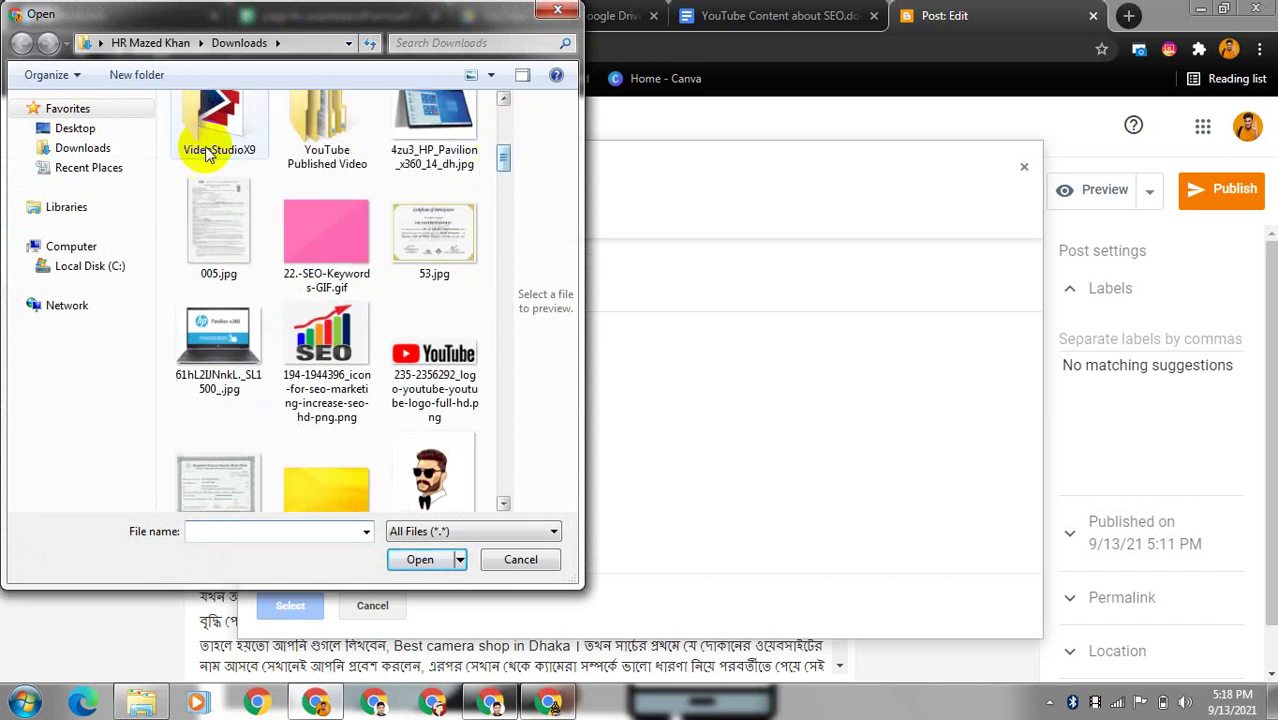
click(102, 155)
click(87, 138)
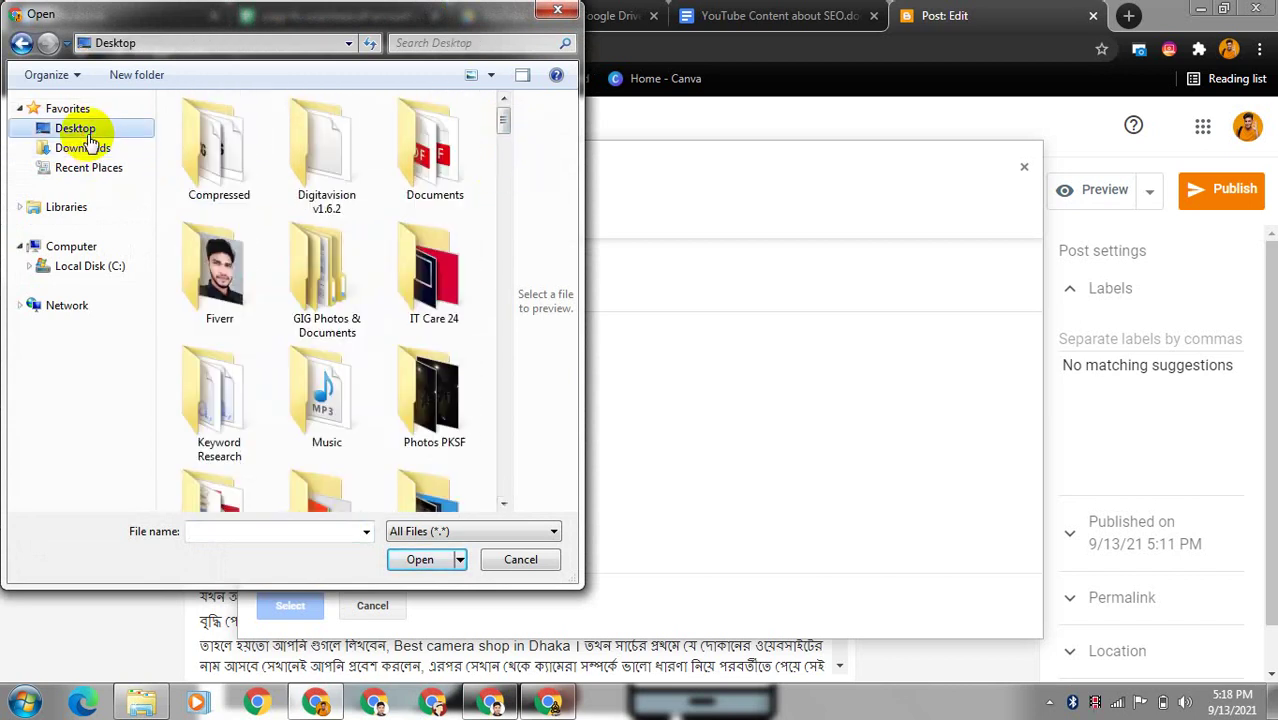
drag(504, 168, 505, 335)
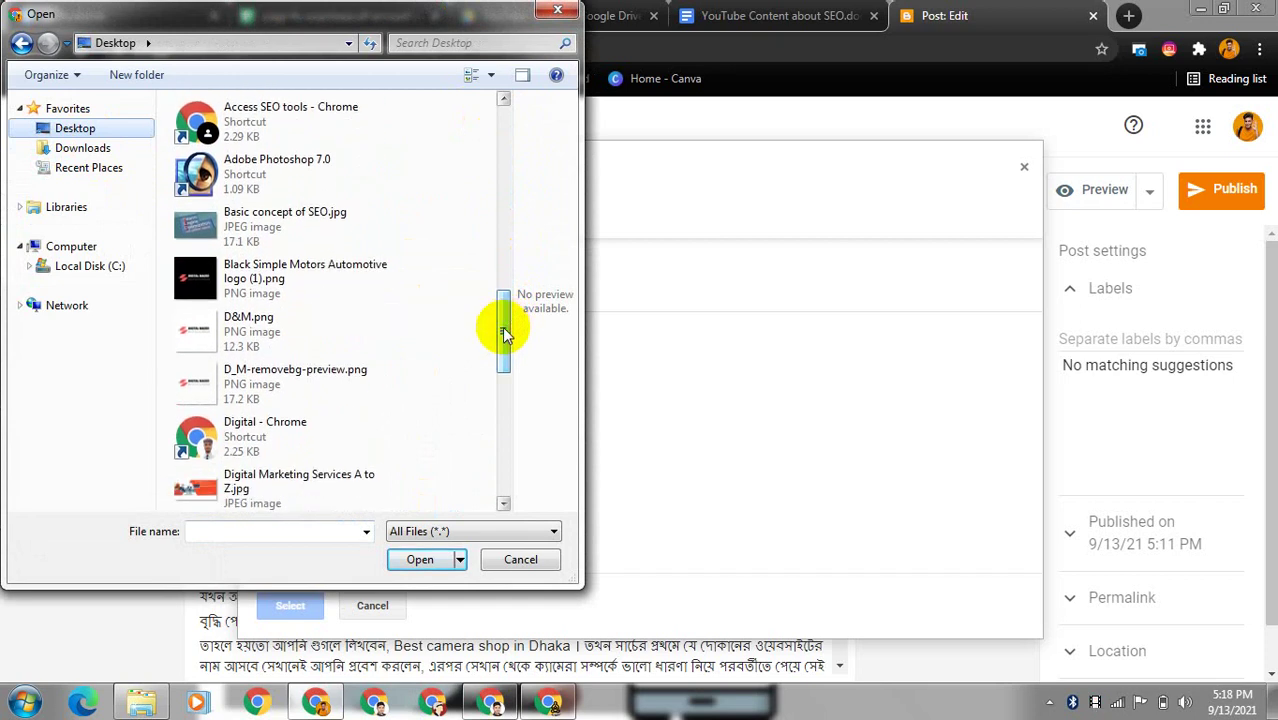
click(341, 243)
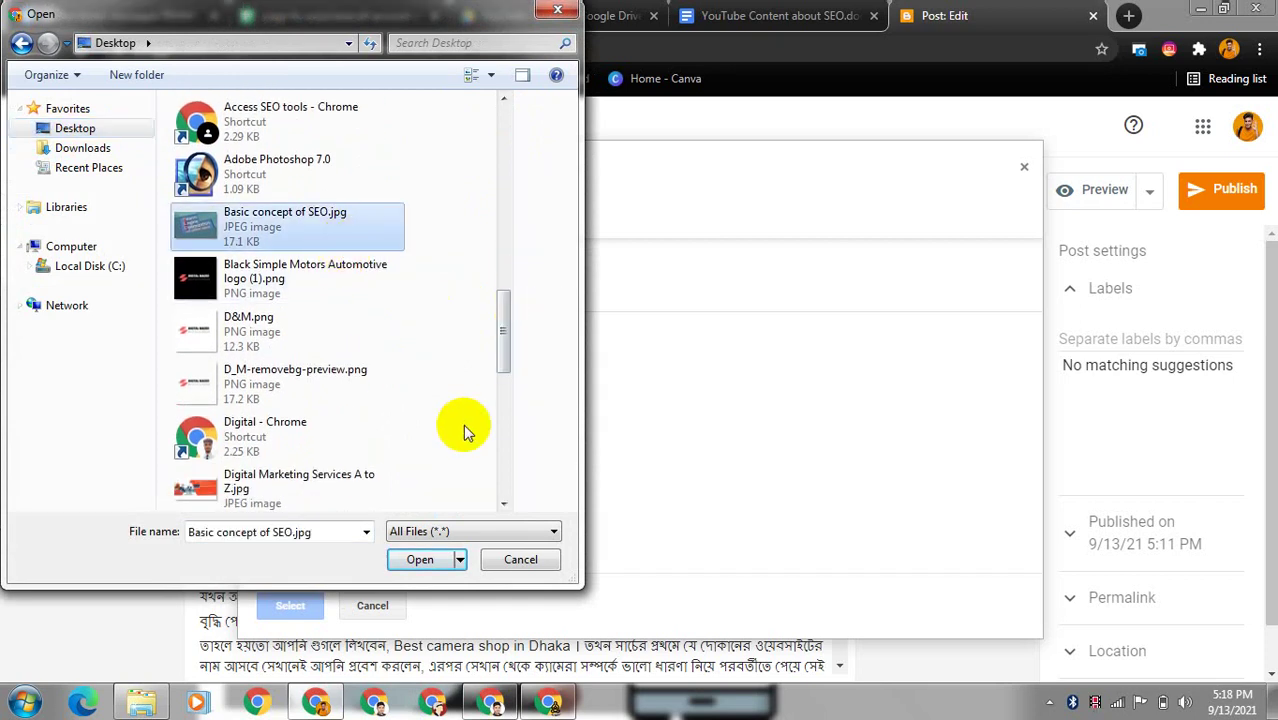
click(428, 562)
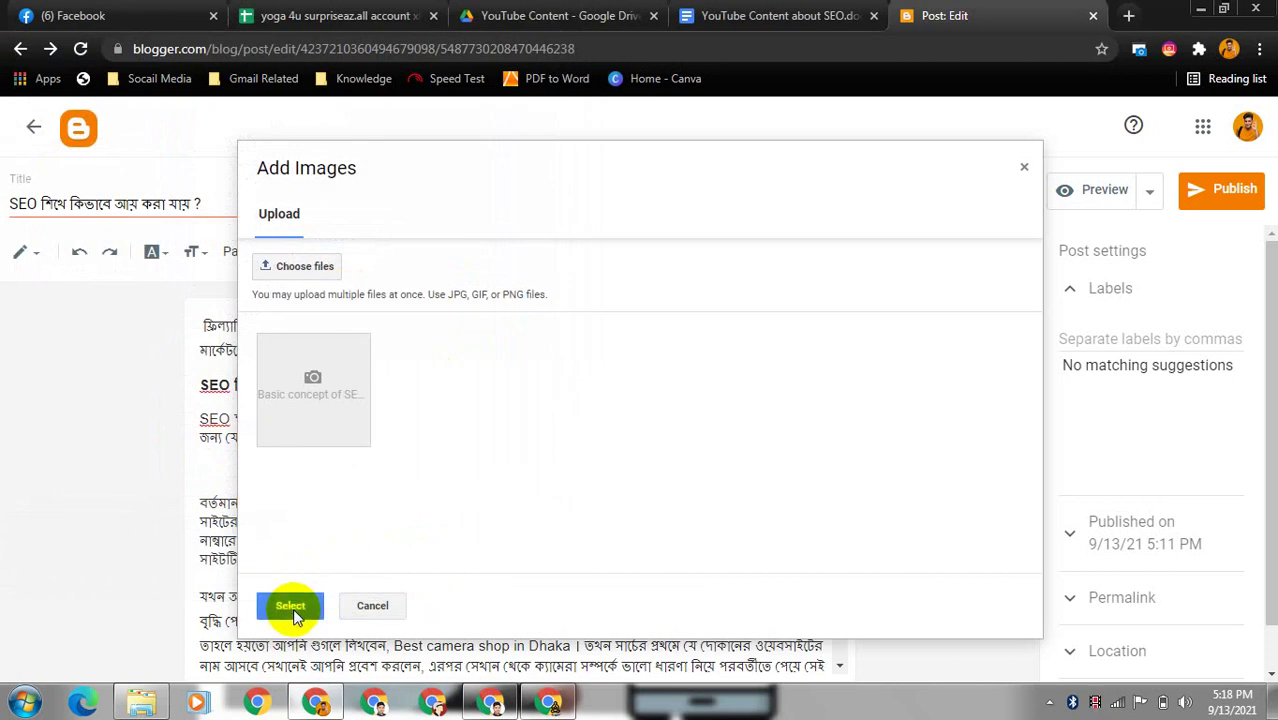
- Insert the uploaded SEO image below the SEO definition paragraph
click(293, 608)
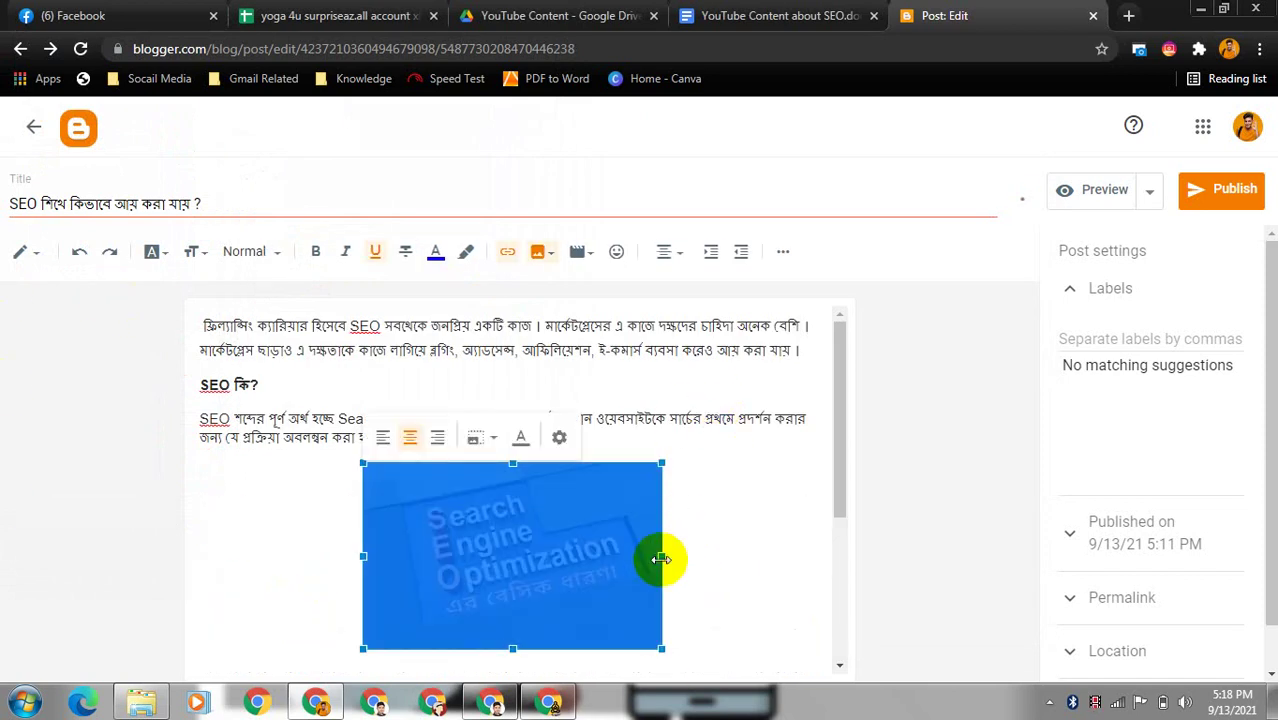
click(726, 556)
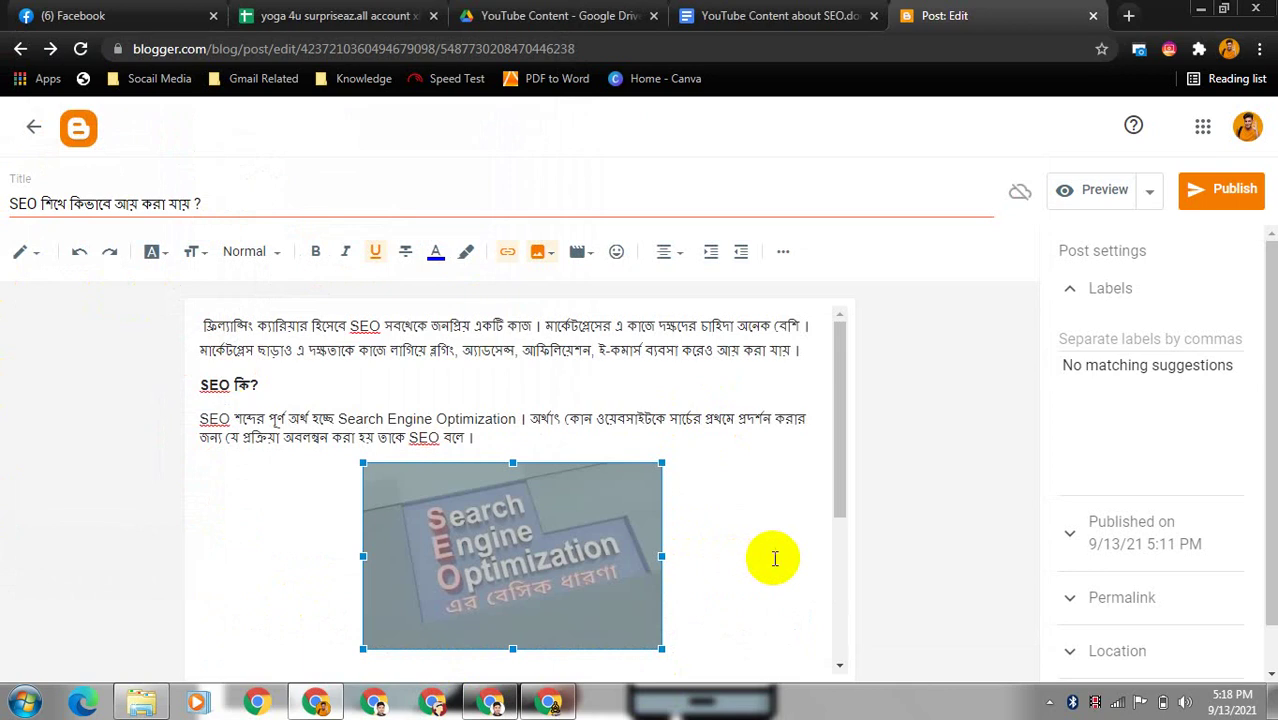
click(397, 553)
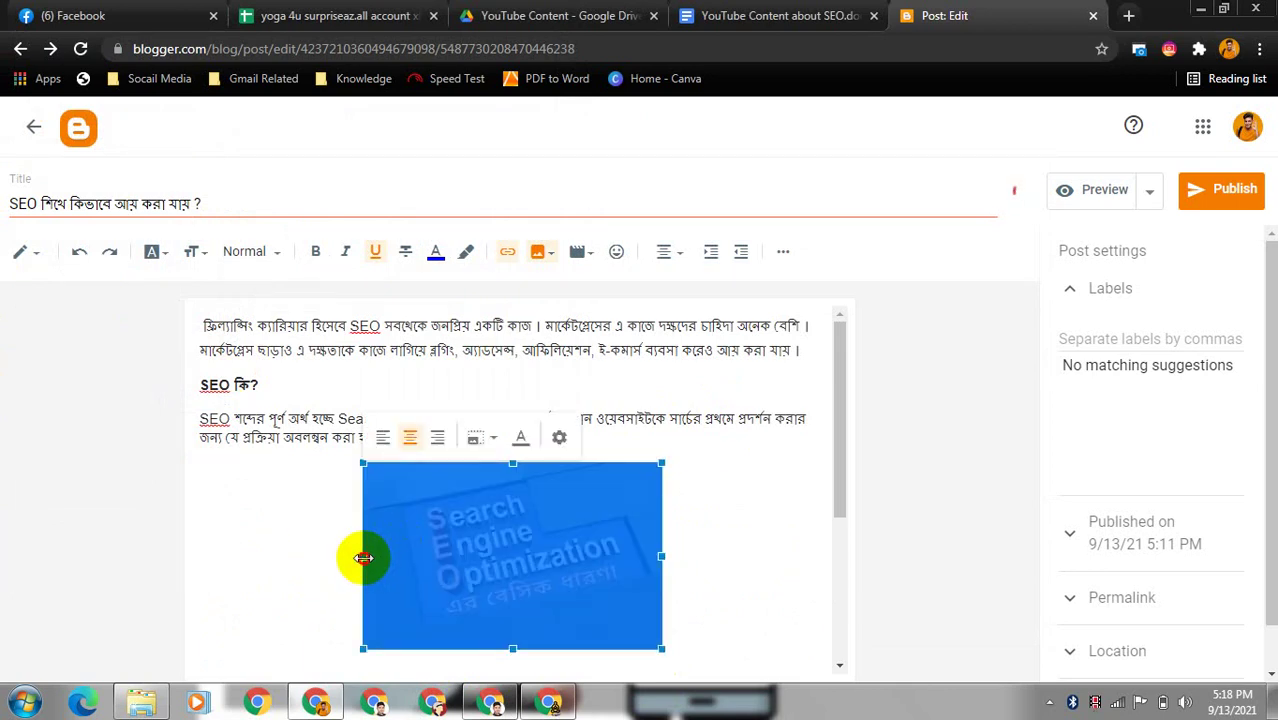
- Widen the image on both sides to nearly the full text width
drag(363, 557, 238, 556)
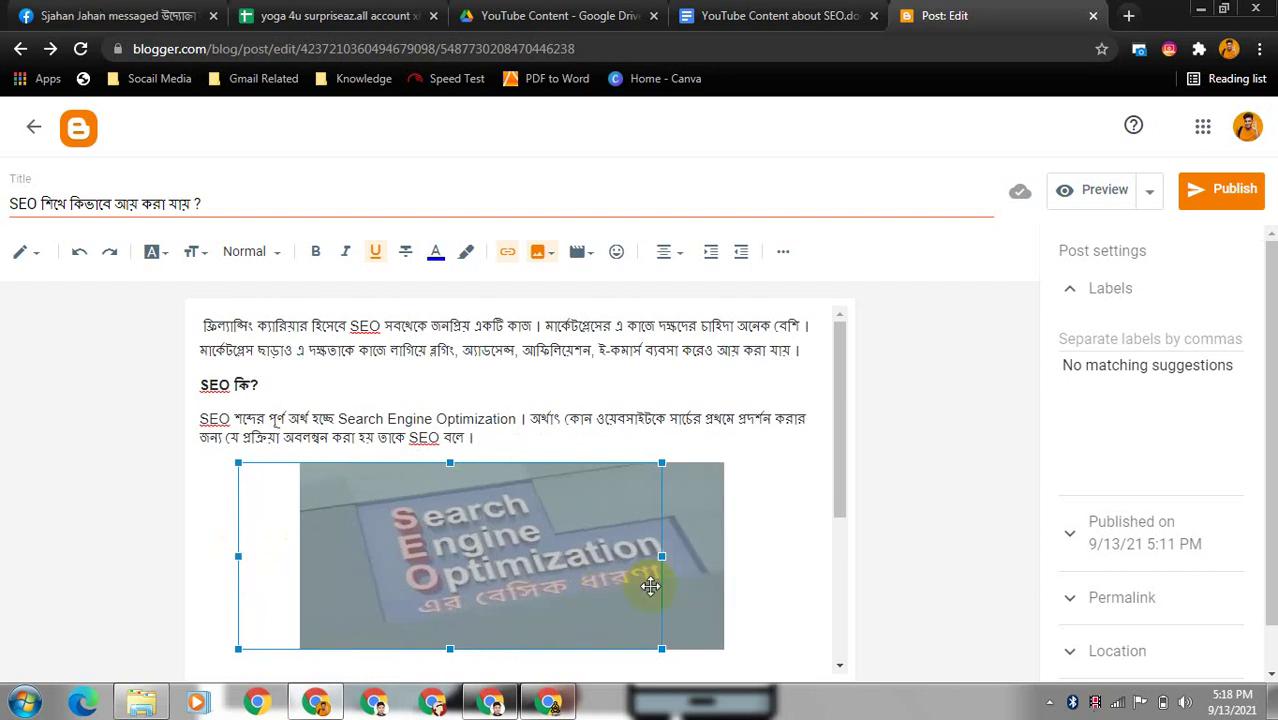
click(728, 557)
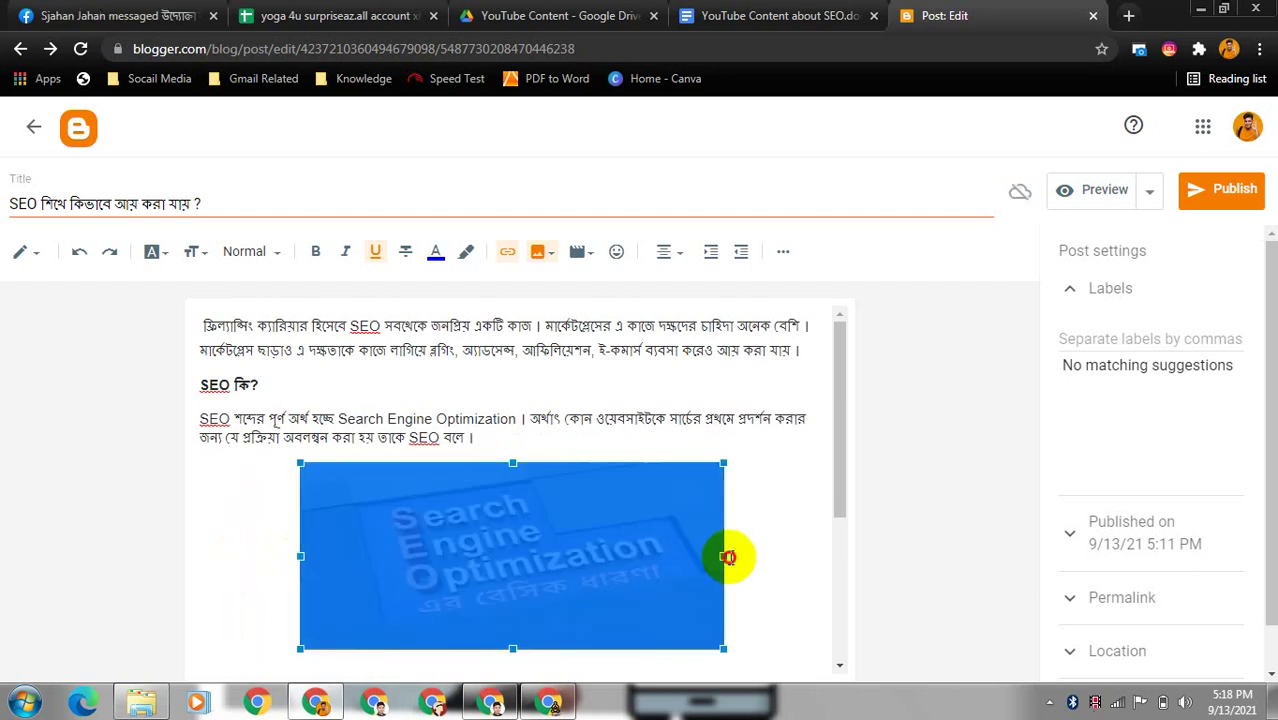
click(698, 557)
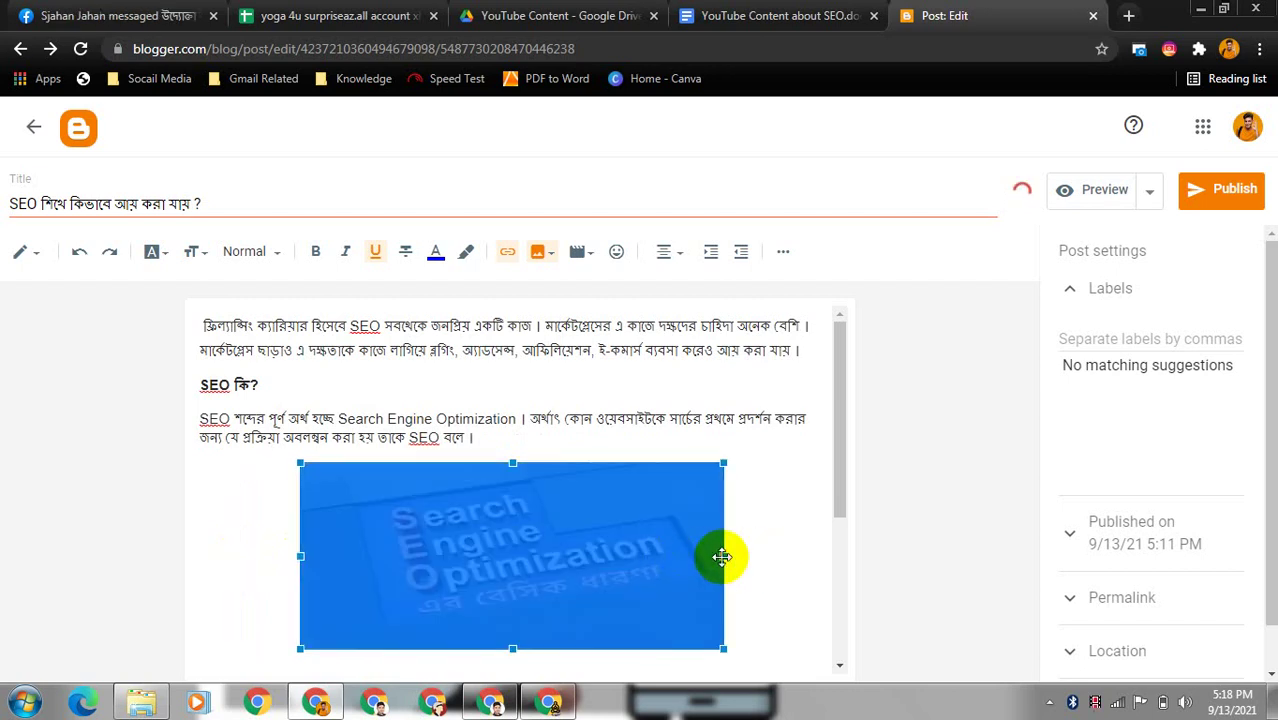
drag(722, 557, 774, 554)
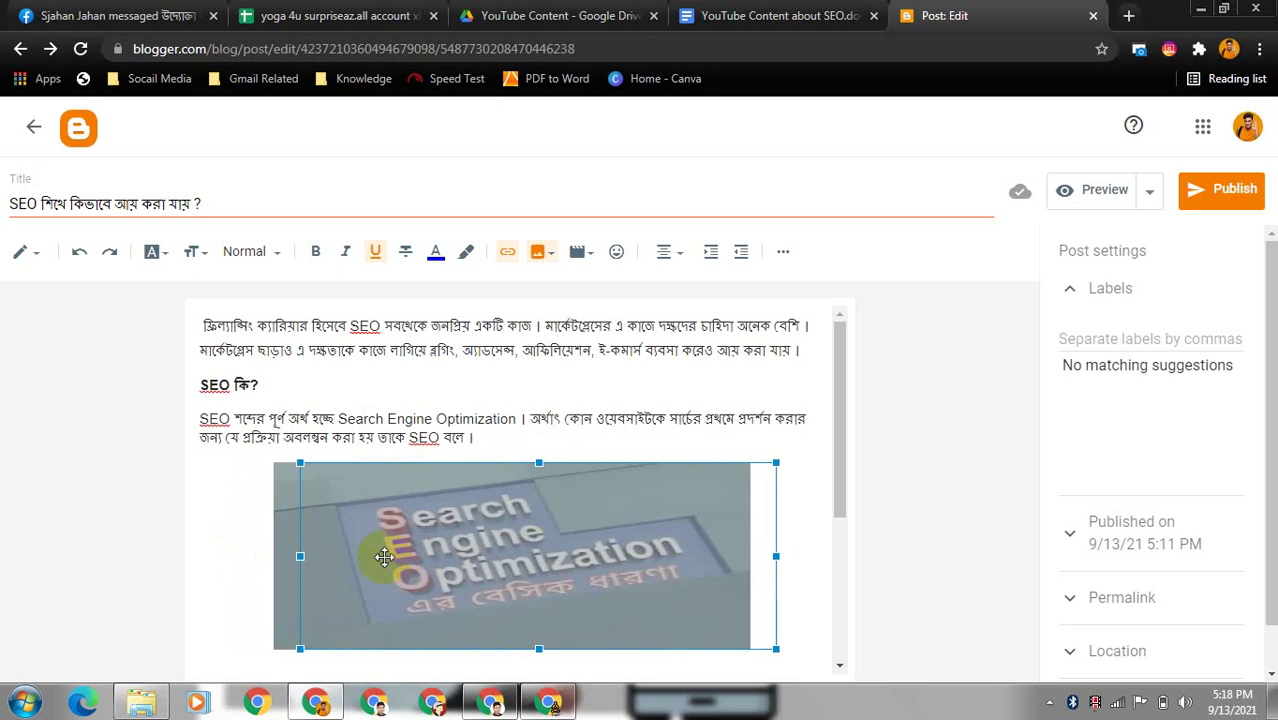
drag(290, 565, 205, 551)
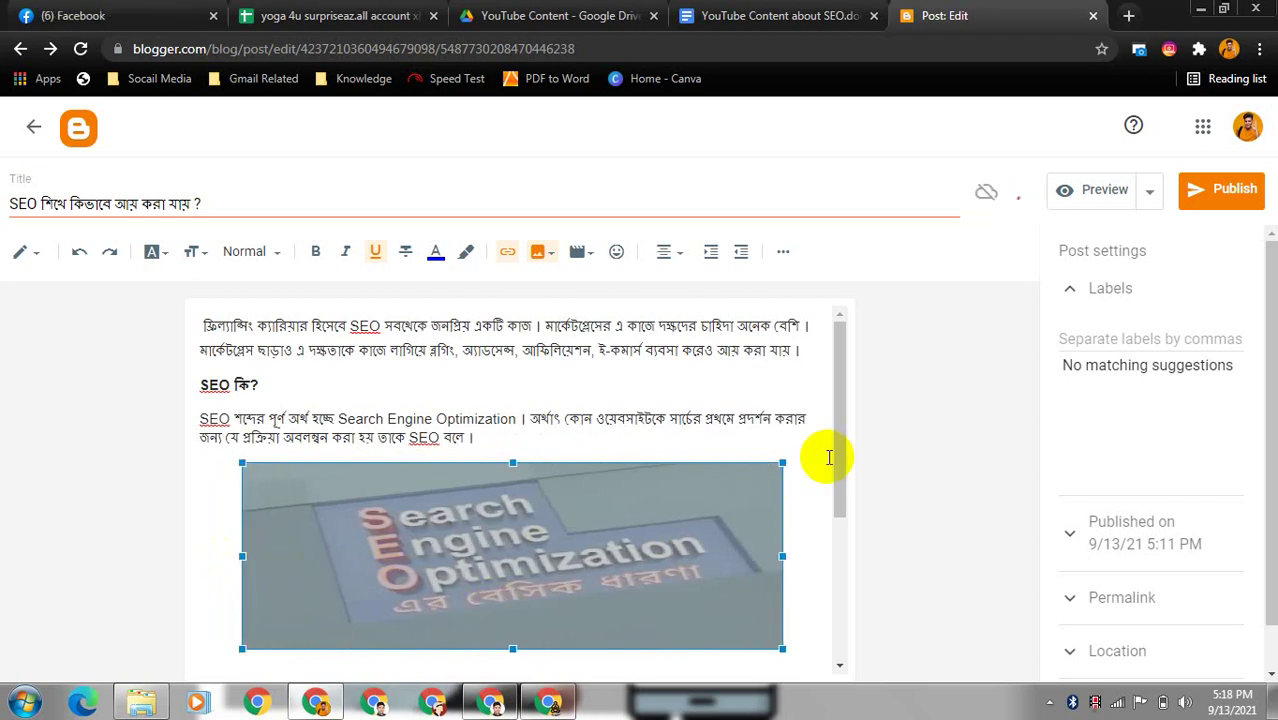
- Drag the image's bottom handle to make it taller
drag(836, 442, 838, 504)
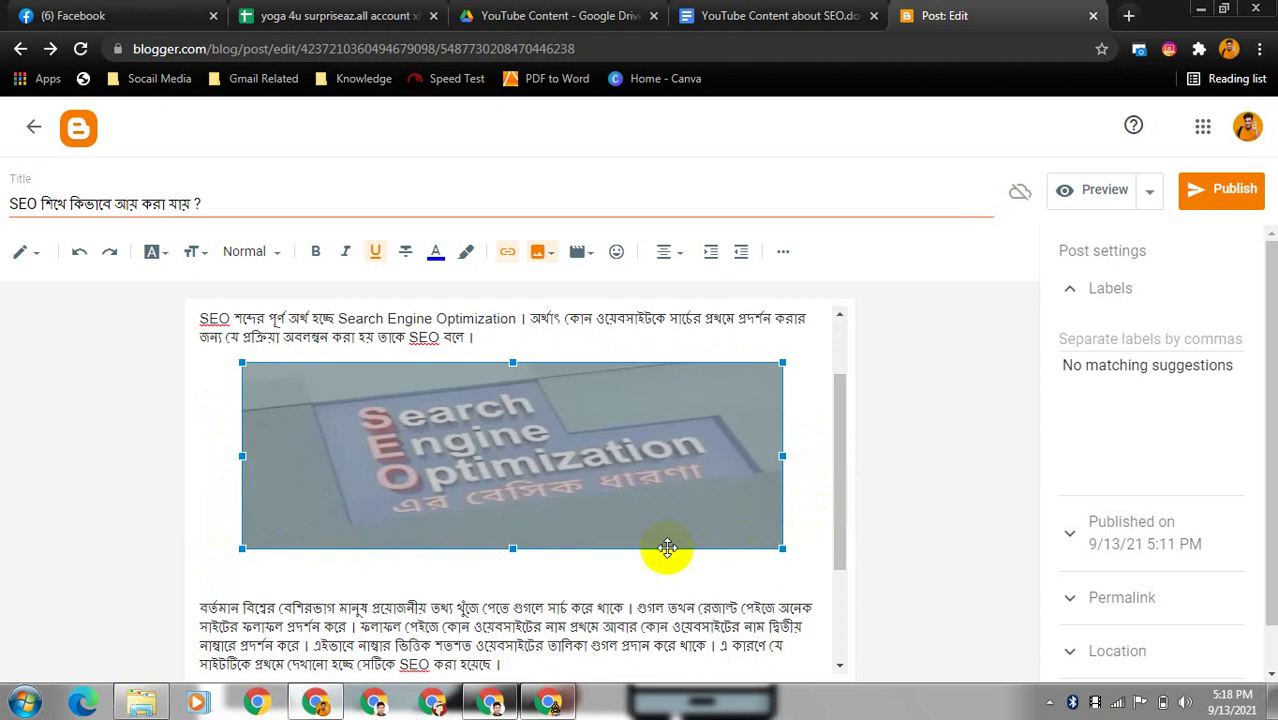
drag(514, 548, 512, 613)
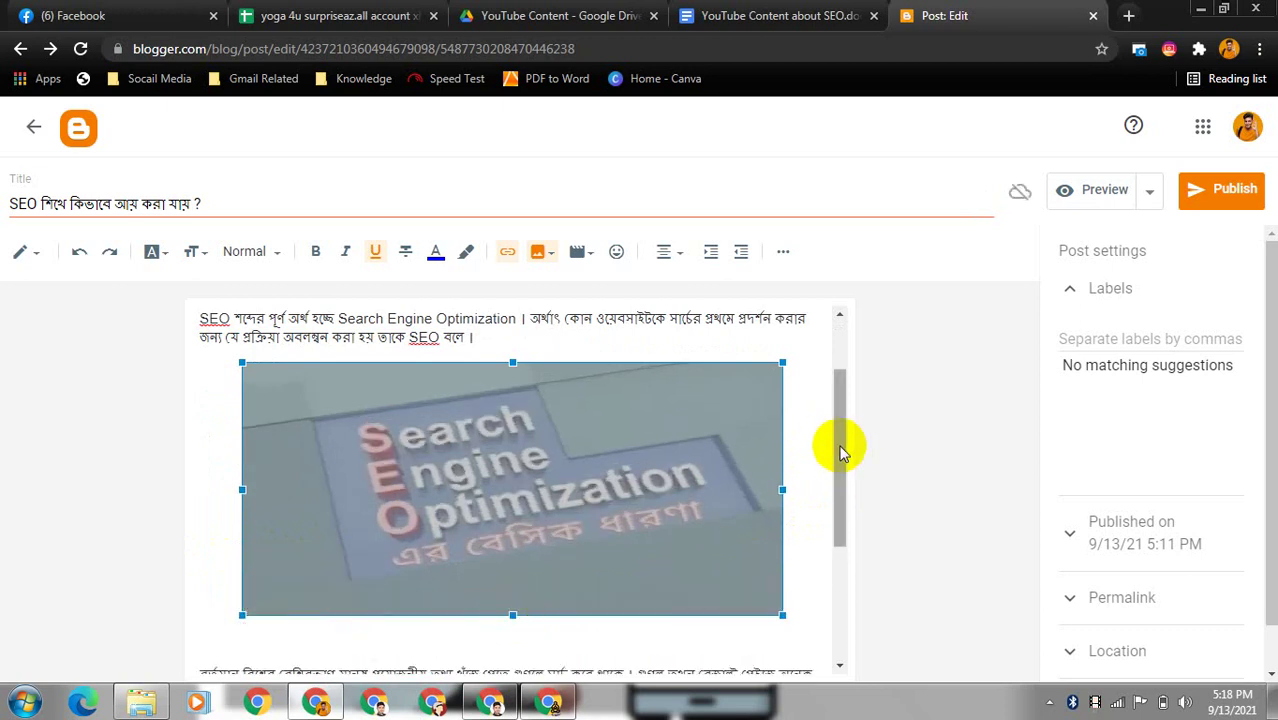
drag(839, 442, 839, 508)
drag(509, 484, 508, 500)
drag(838, 499, 843, 378)
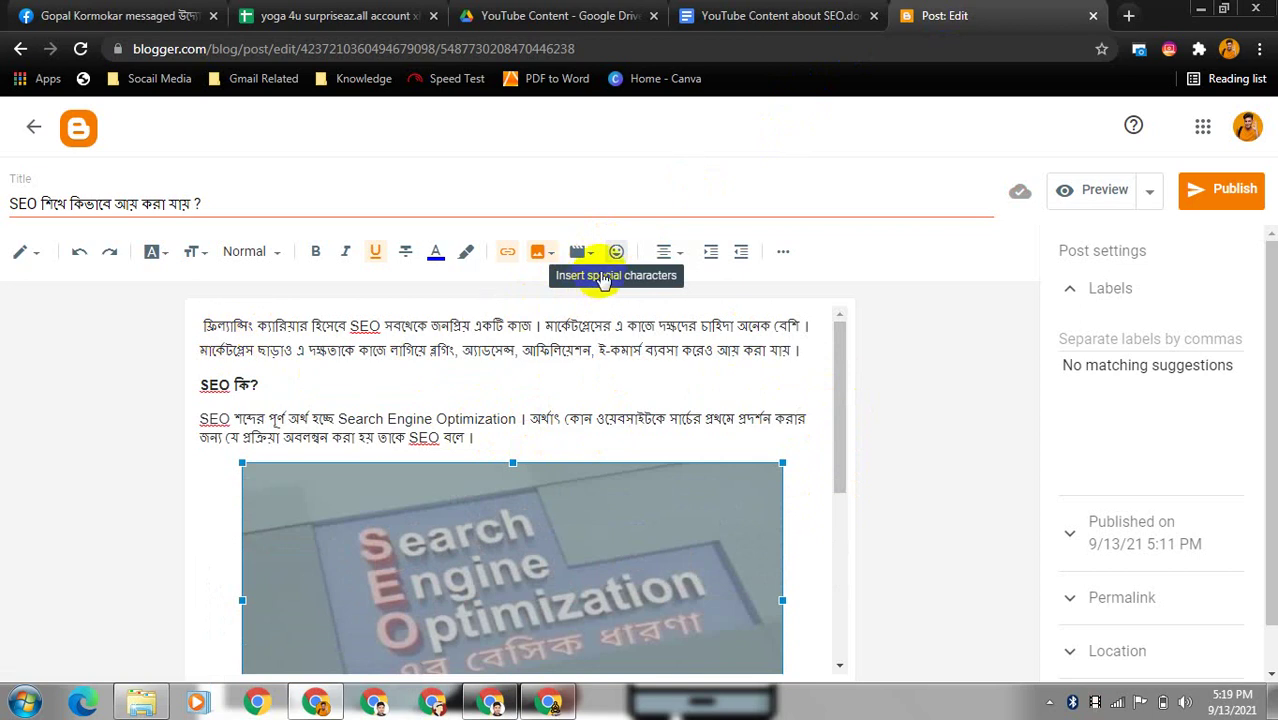
click(616, 252)
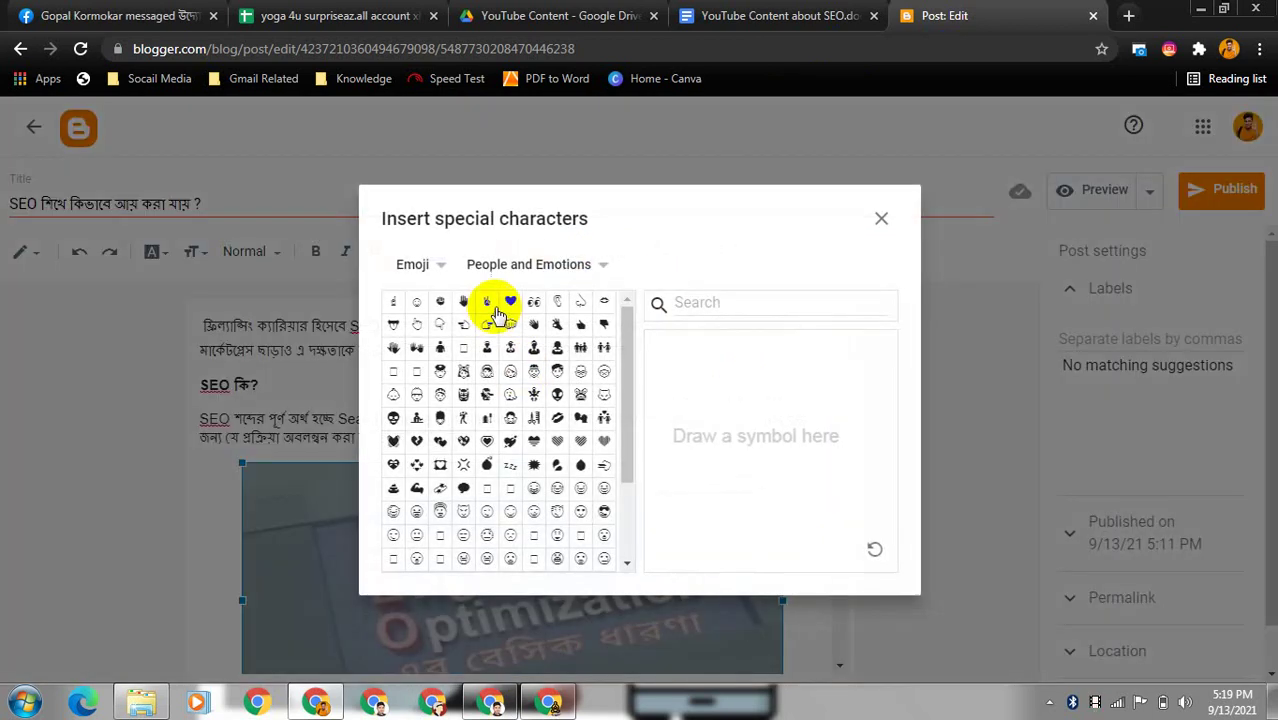
click(882, 219)
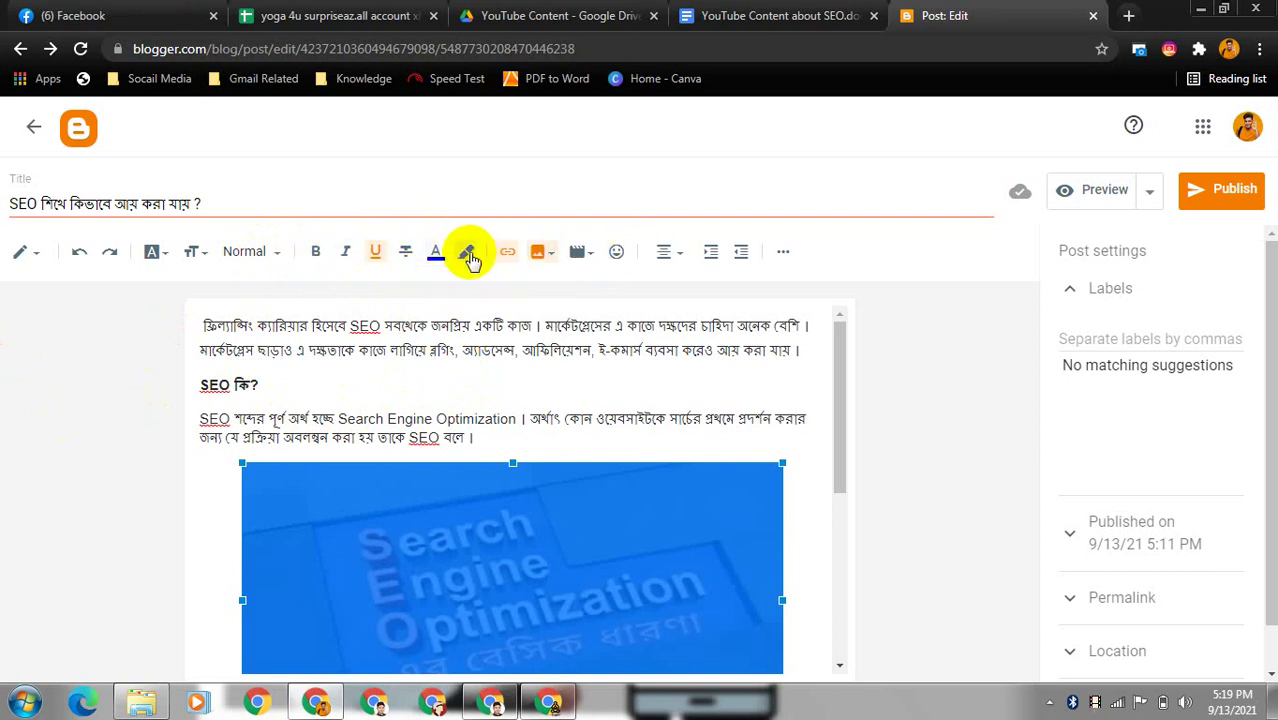
click(812, 428)
- Select the phrase 'Best camera shop in Dhaka' in the paragraph below the image
drag(836, 422, 822, 580)
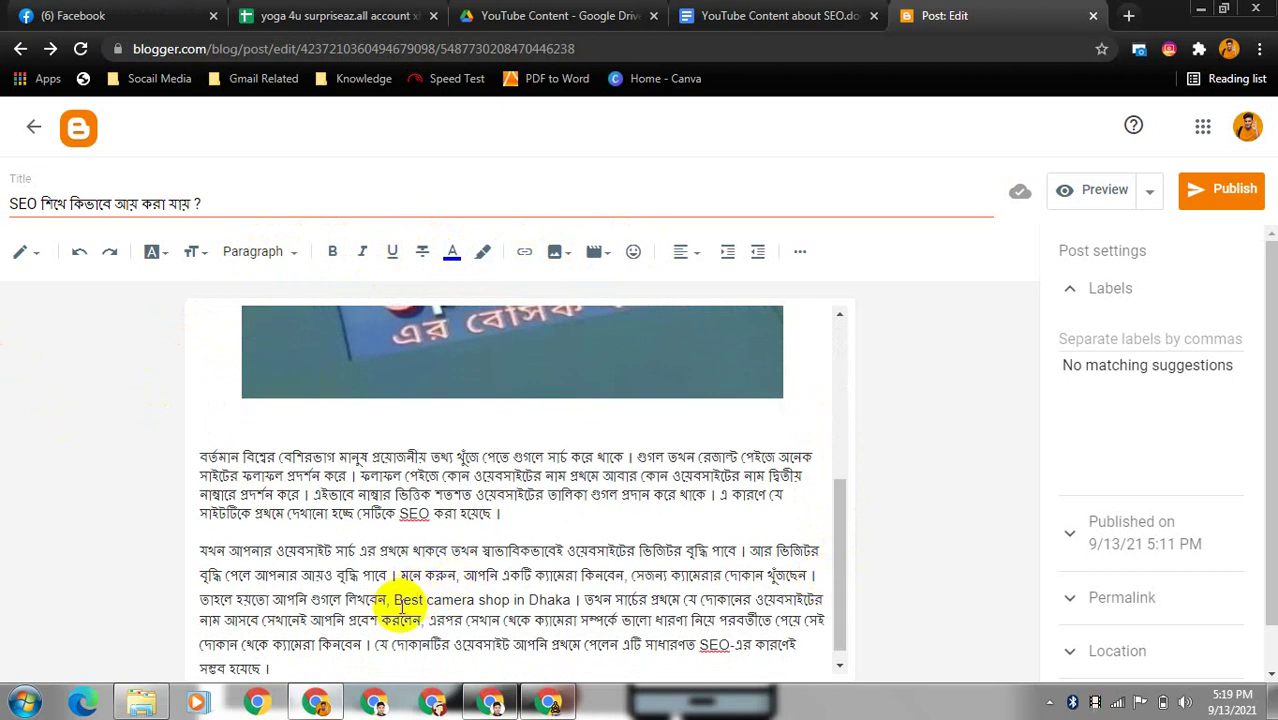
drag(393, 600, 574, 600)
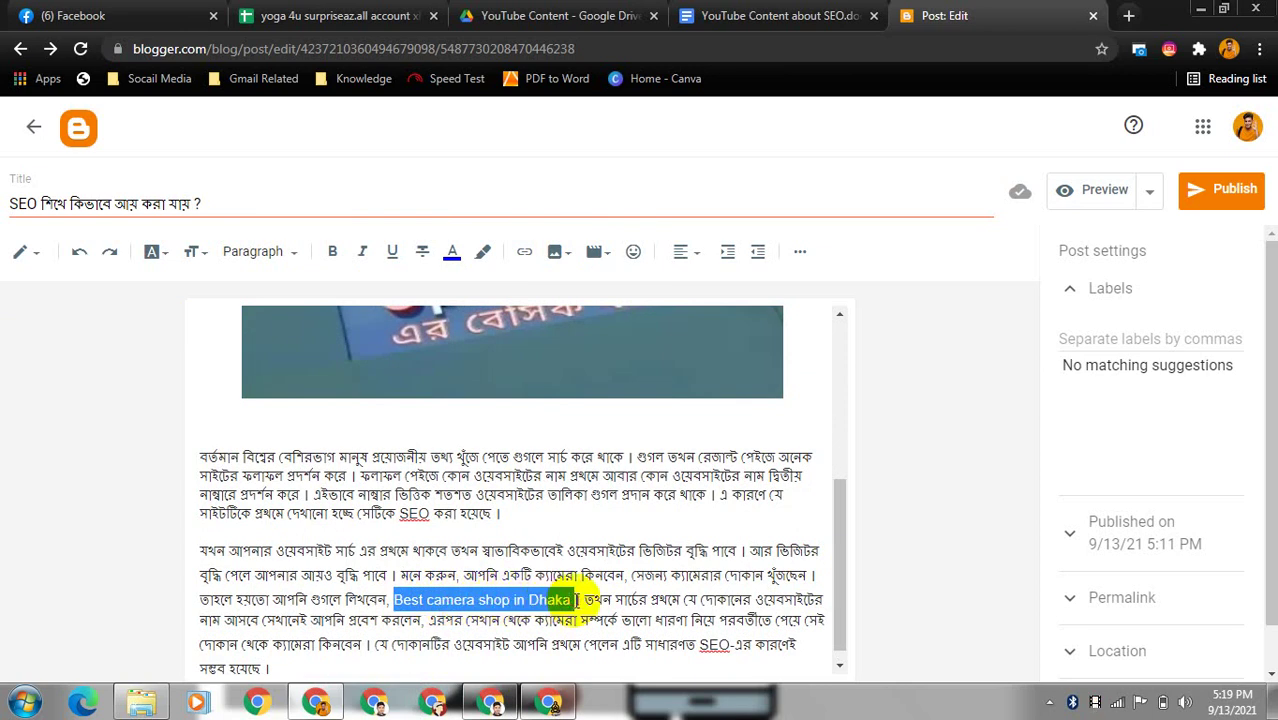
click(576, 600)
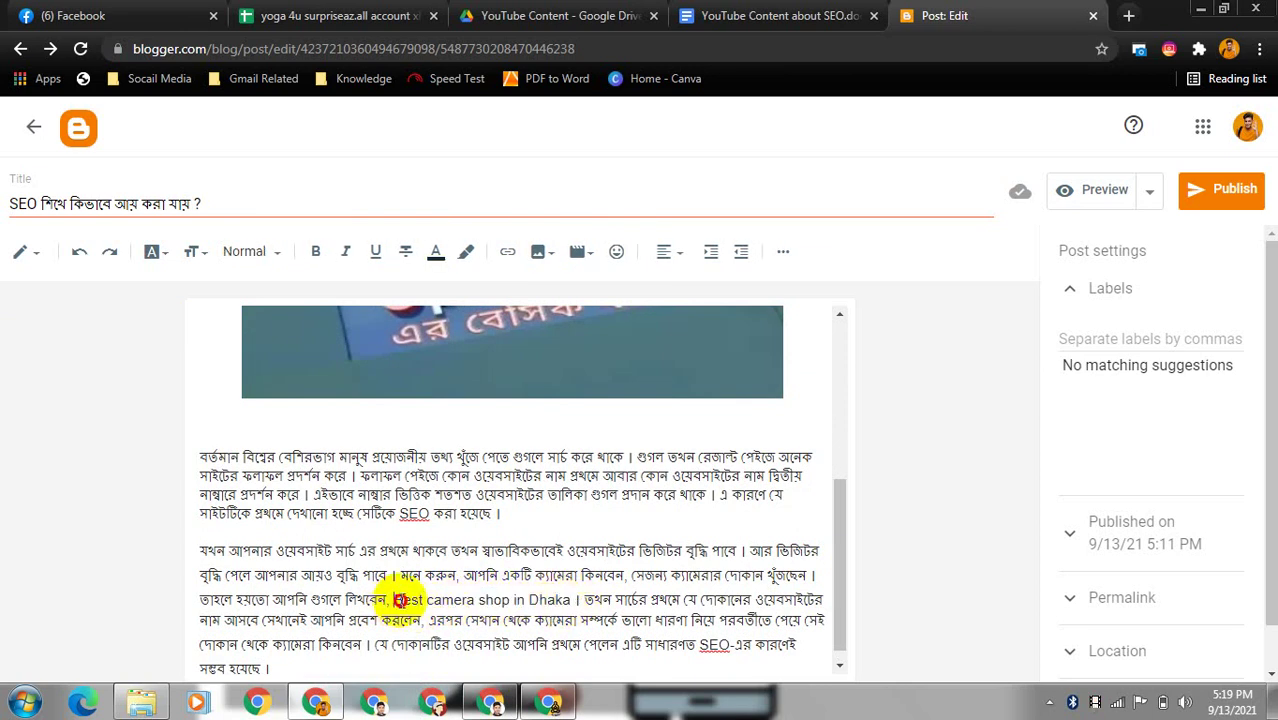
drag(394, 600, 562, 600)
key(ctrl+c)
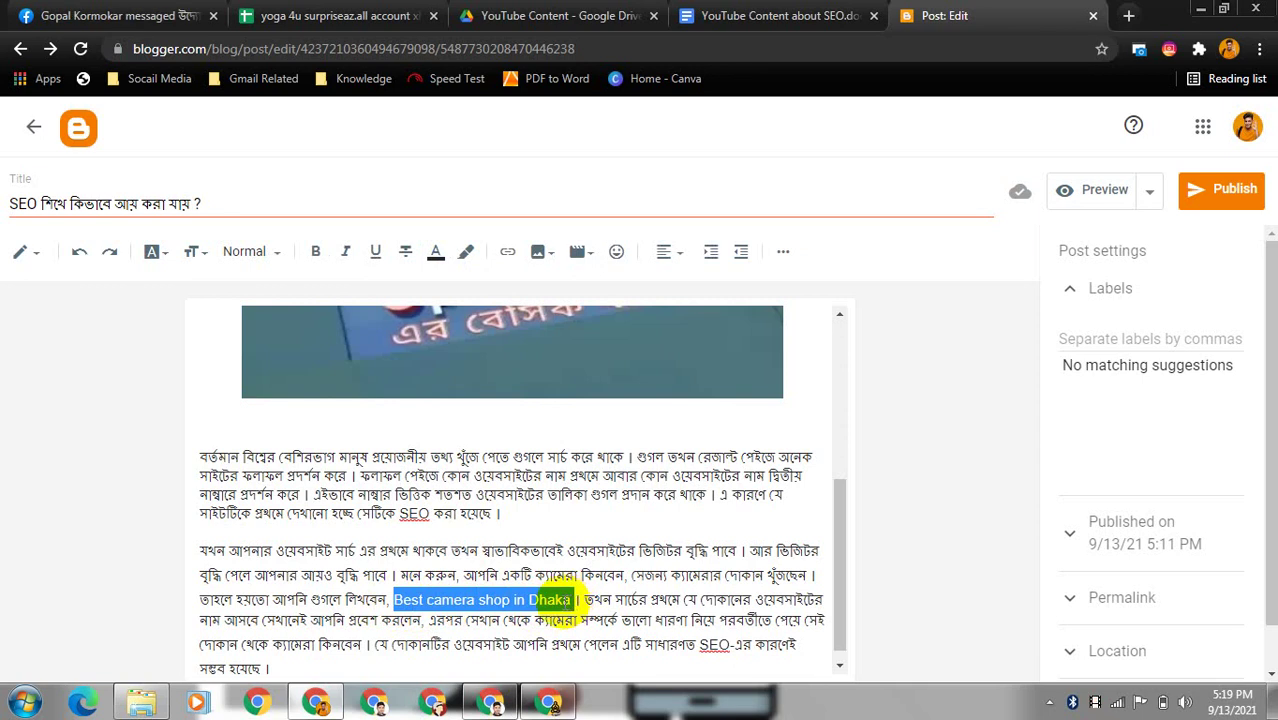
- Search Google in a new tab for 'Best camera shop in Dhaka' and open Star Tech's camera page
click(1128, 15)
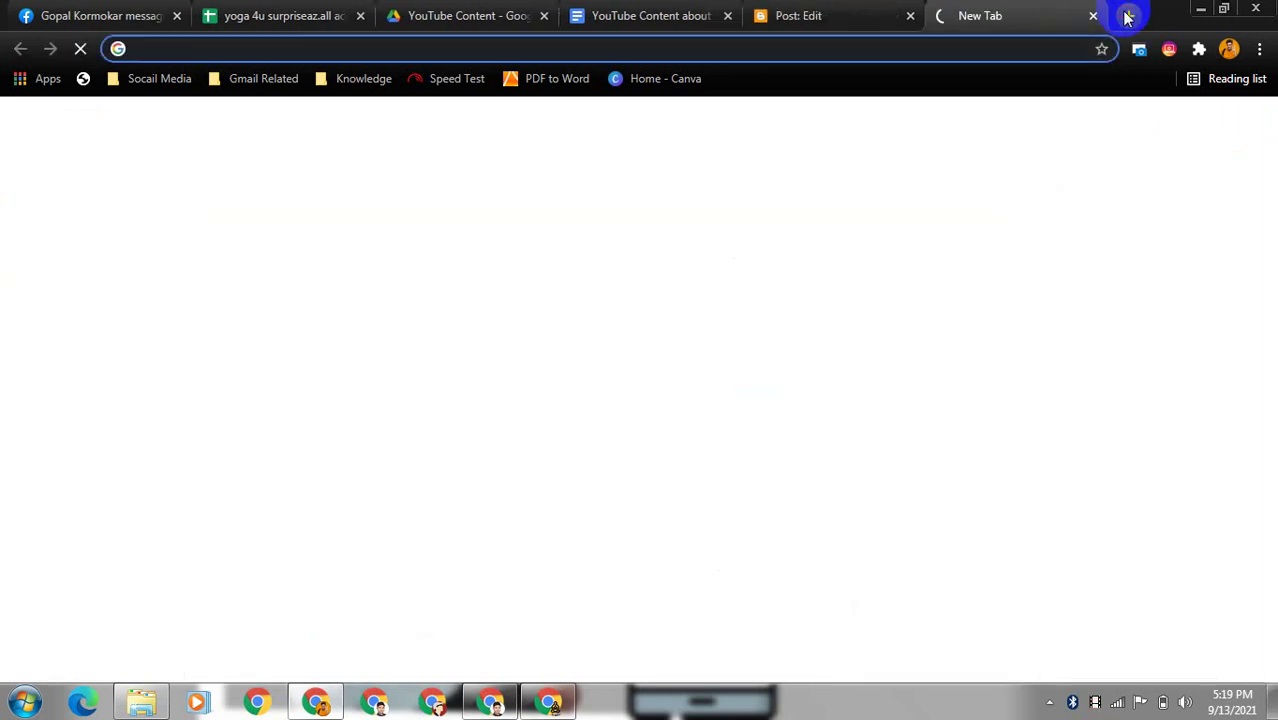
key(ctrl+v)
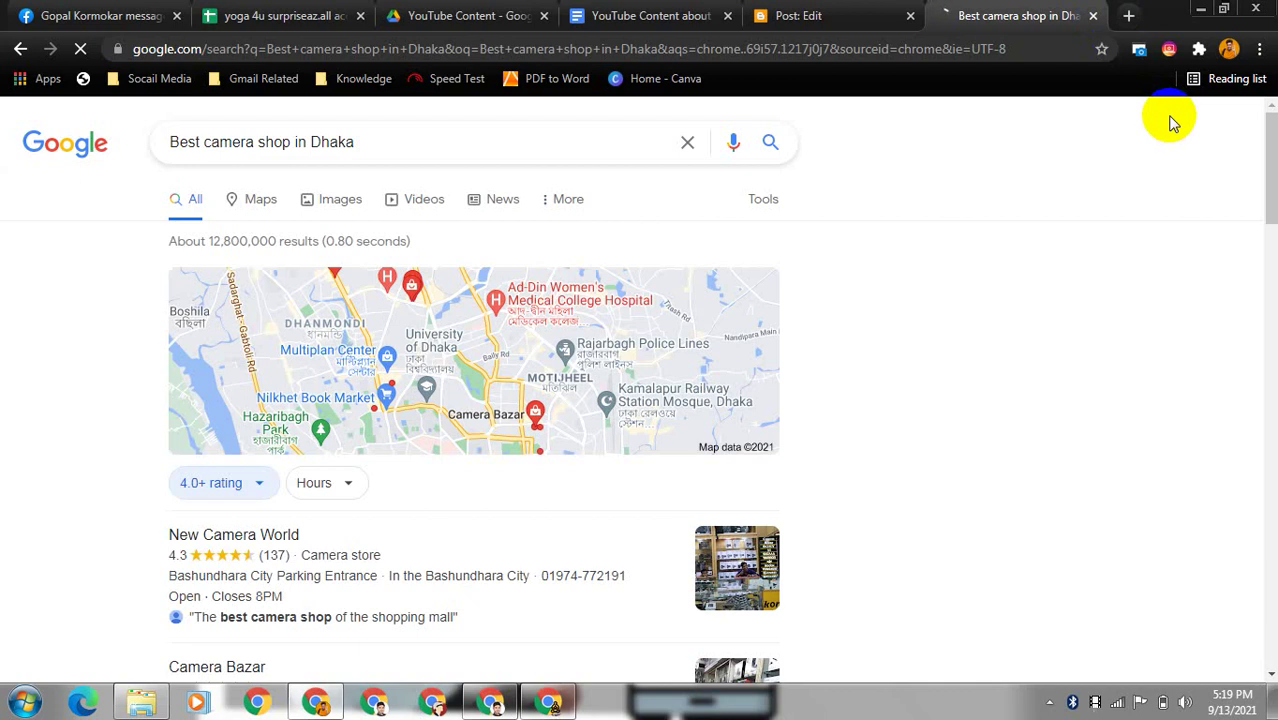
drag(1272, 188, 1272, 343)
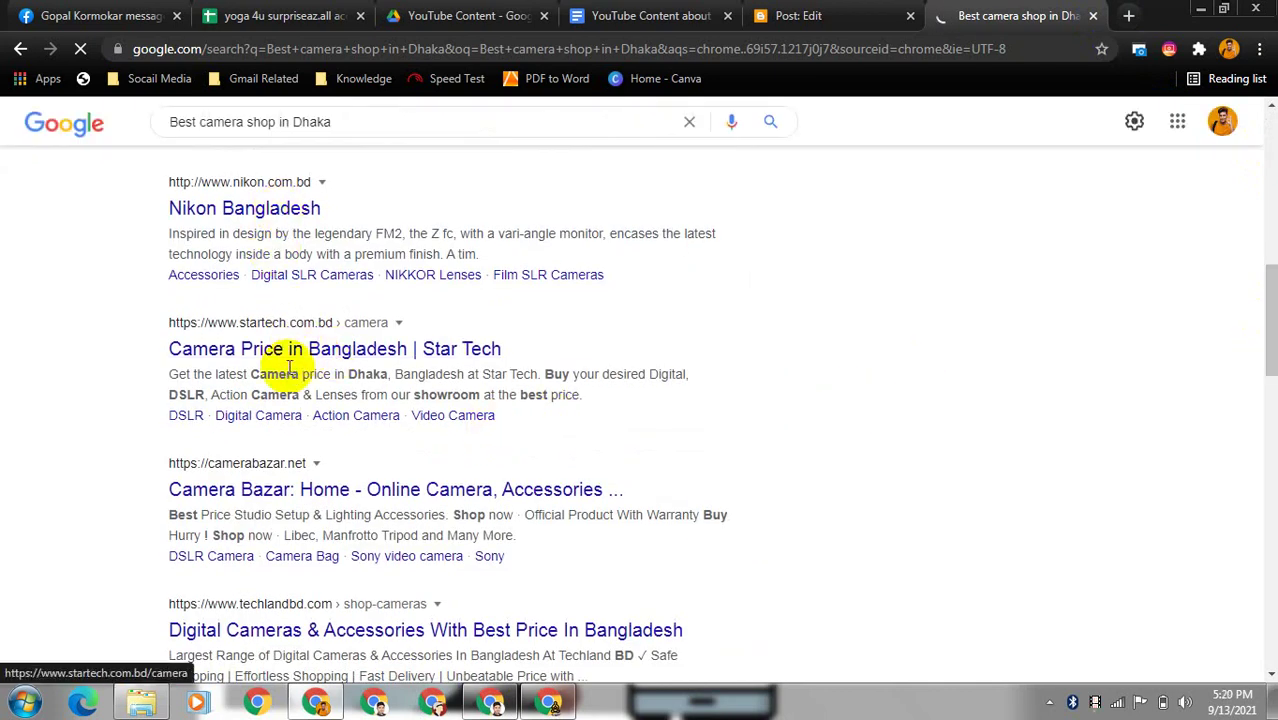
click(345, 357)
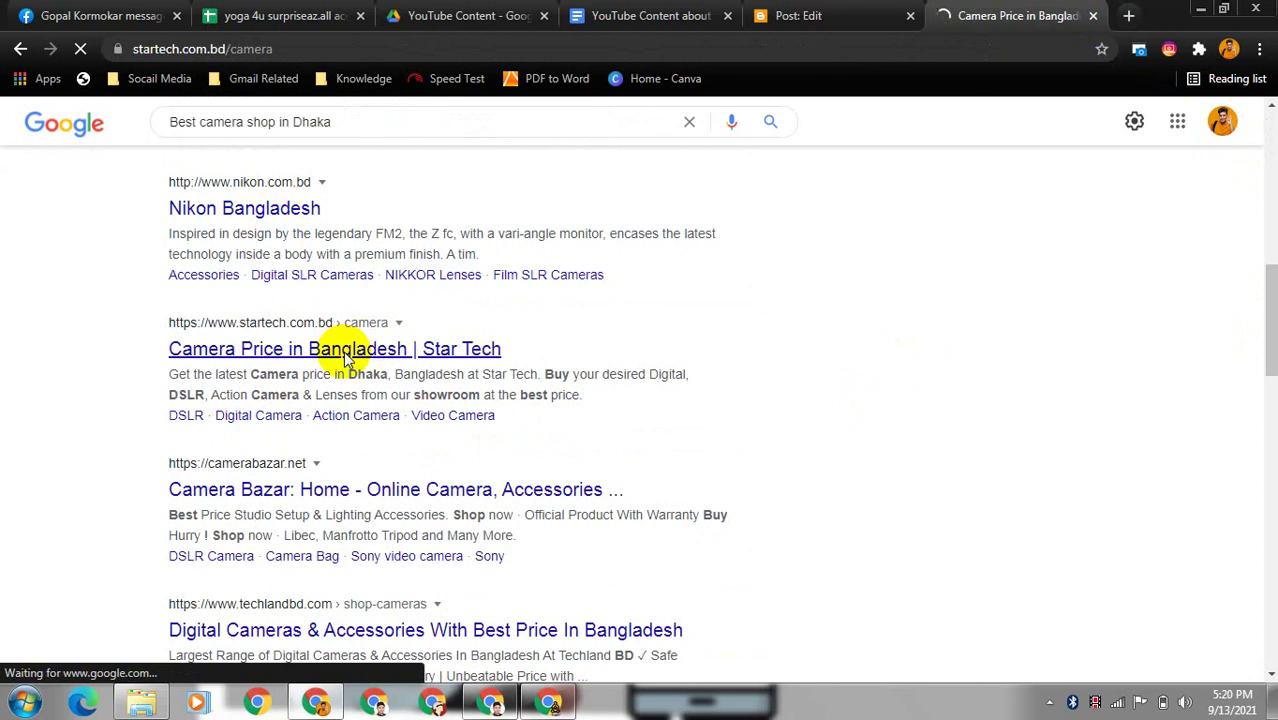
- Copy the Star Tech camera page URL and return to the Blogger draft
click(221, 47)
key(ctrl+c)
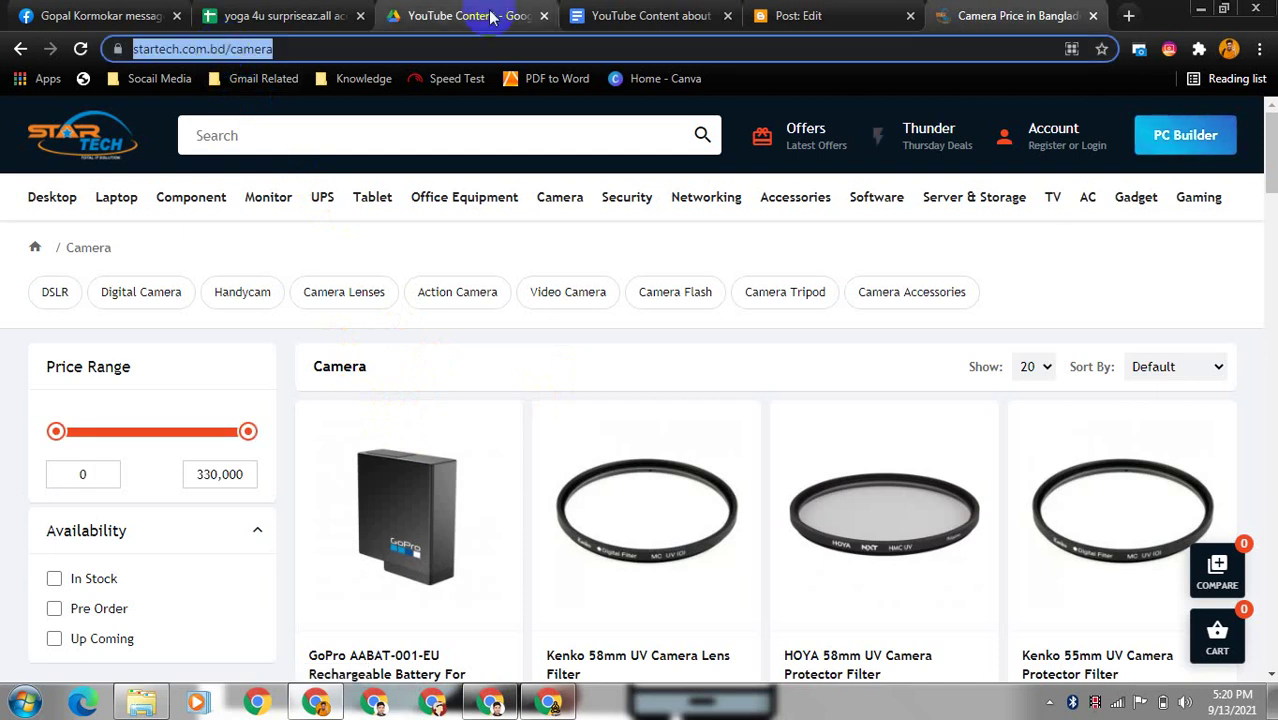
click(802, 14)
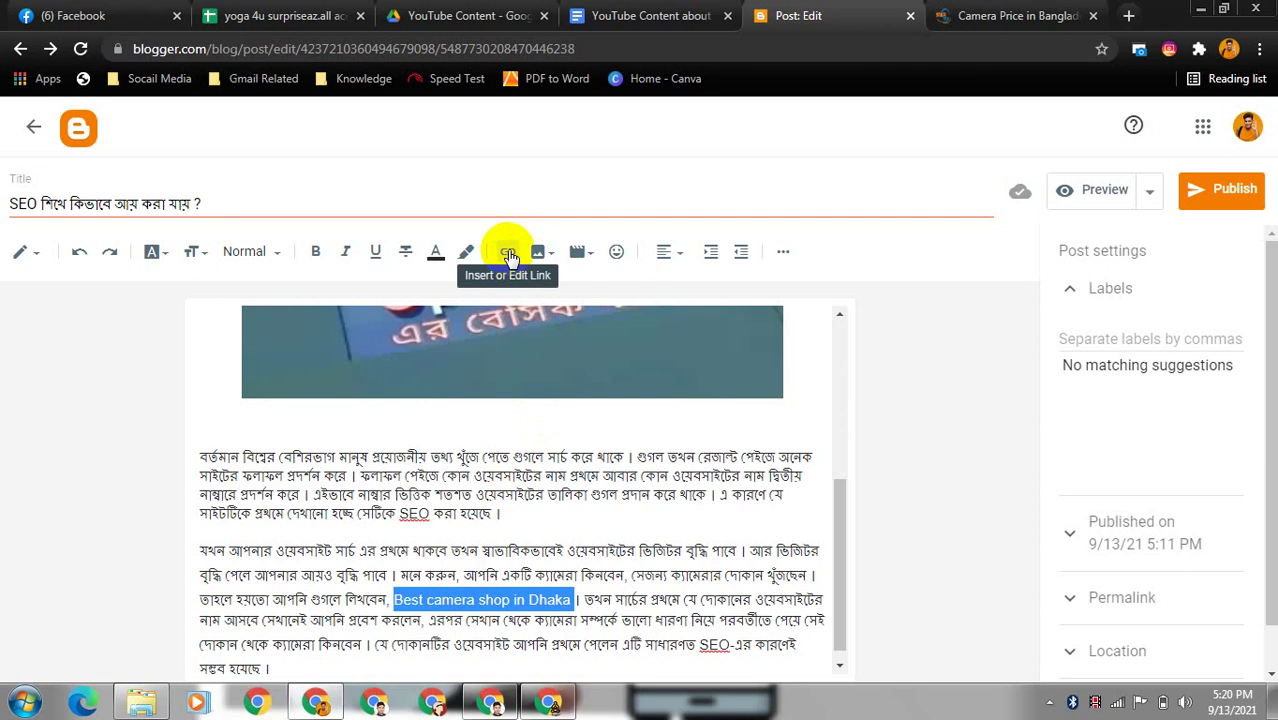
click(508, 252)
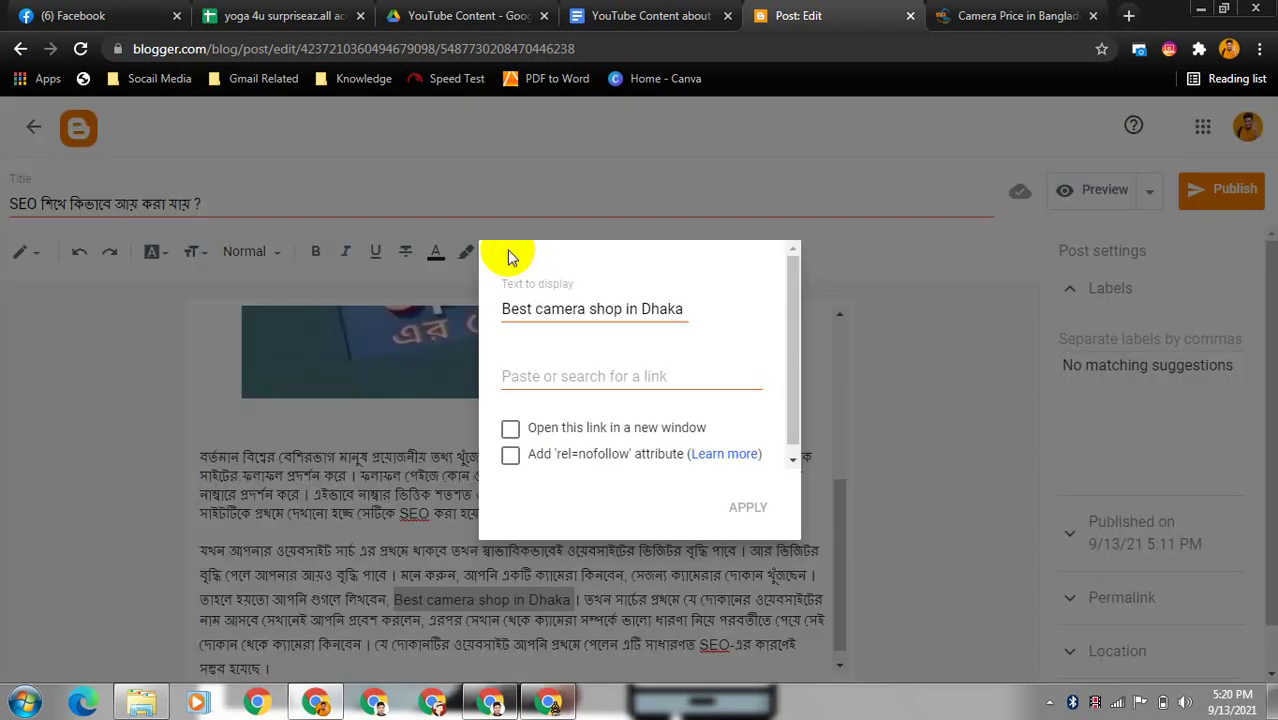
click(587, 374)
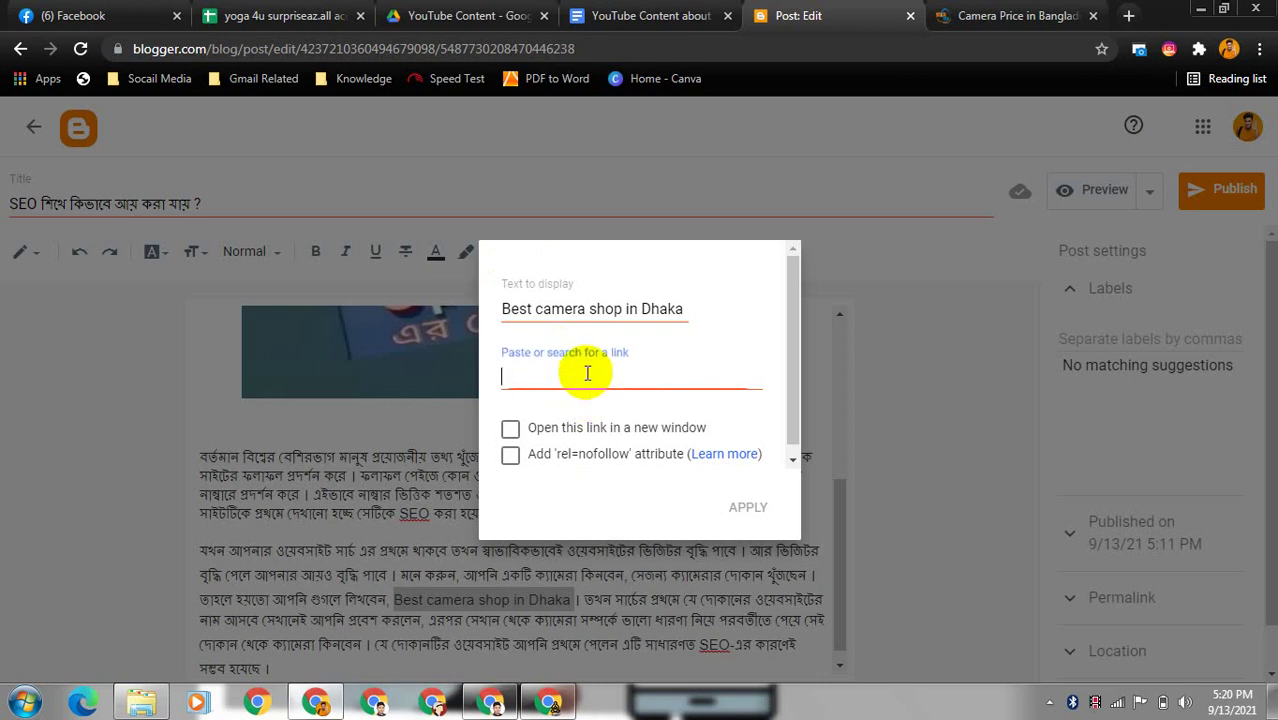
key(ctrl+v)
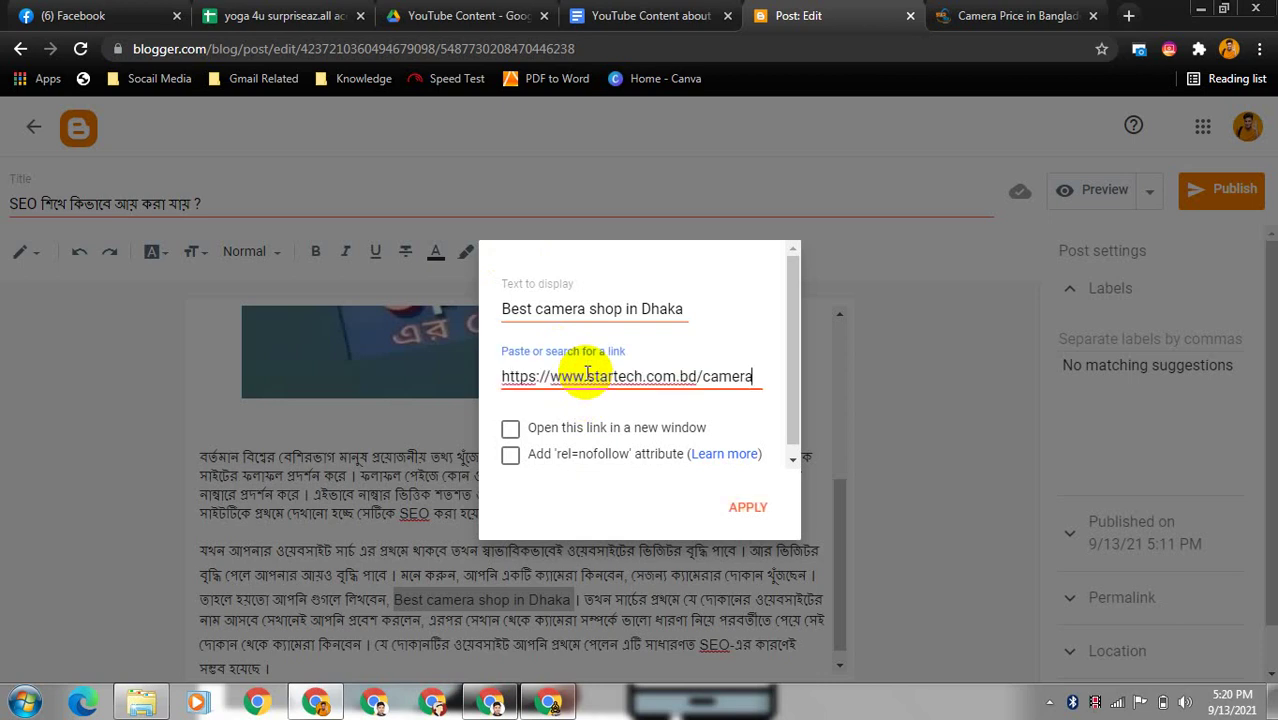
click(512, 431)
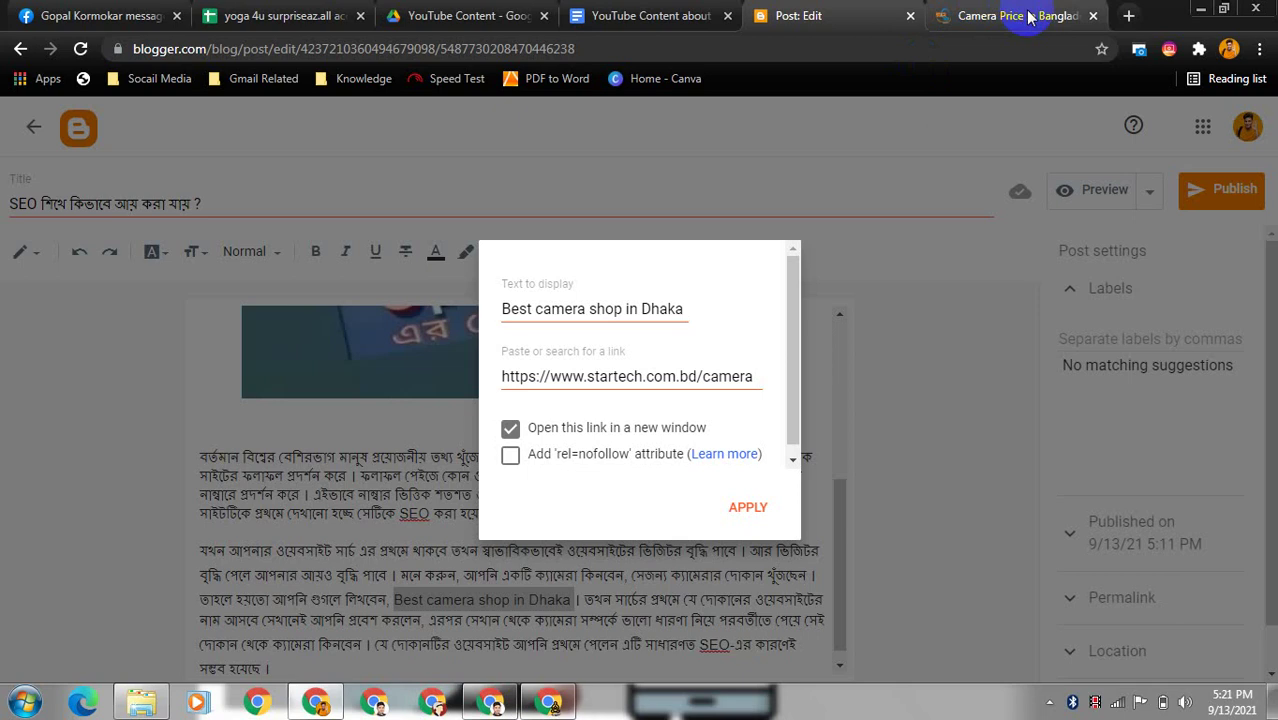
click(511, 457)
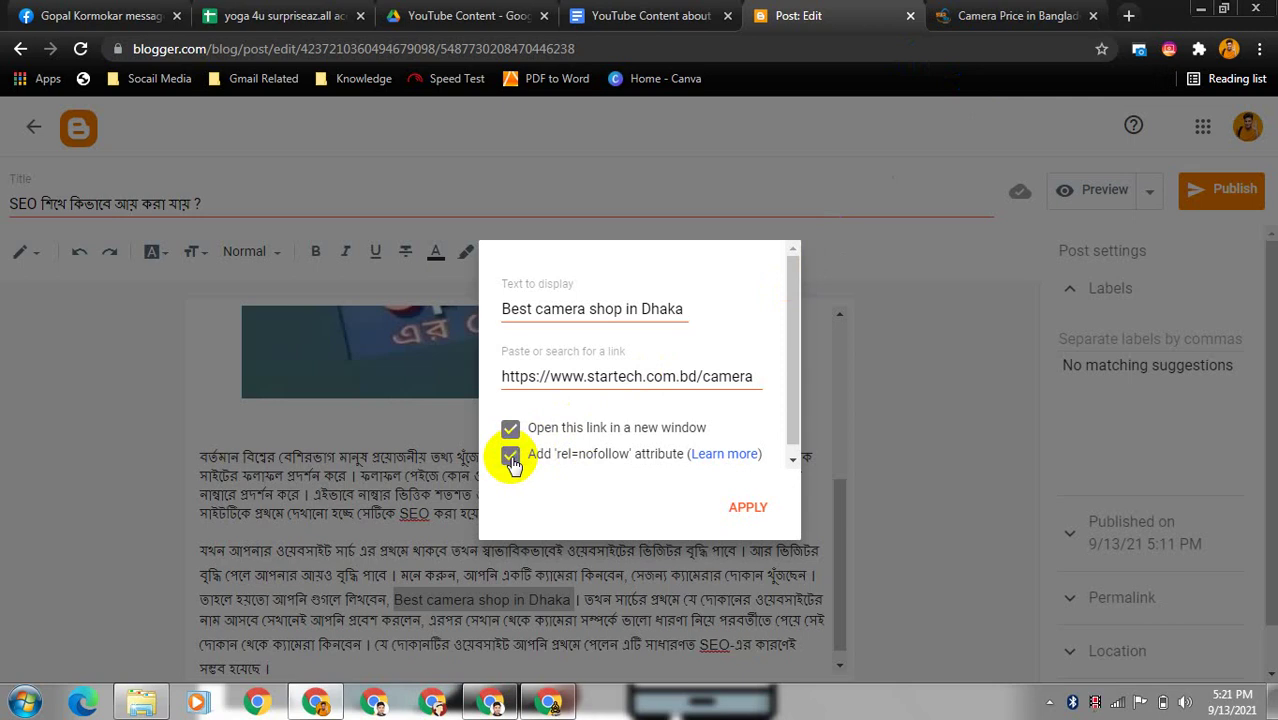
click(752, 509)
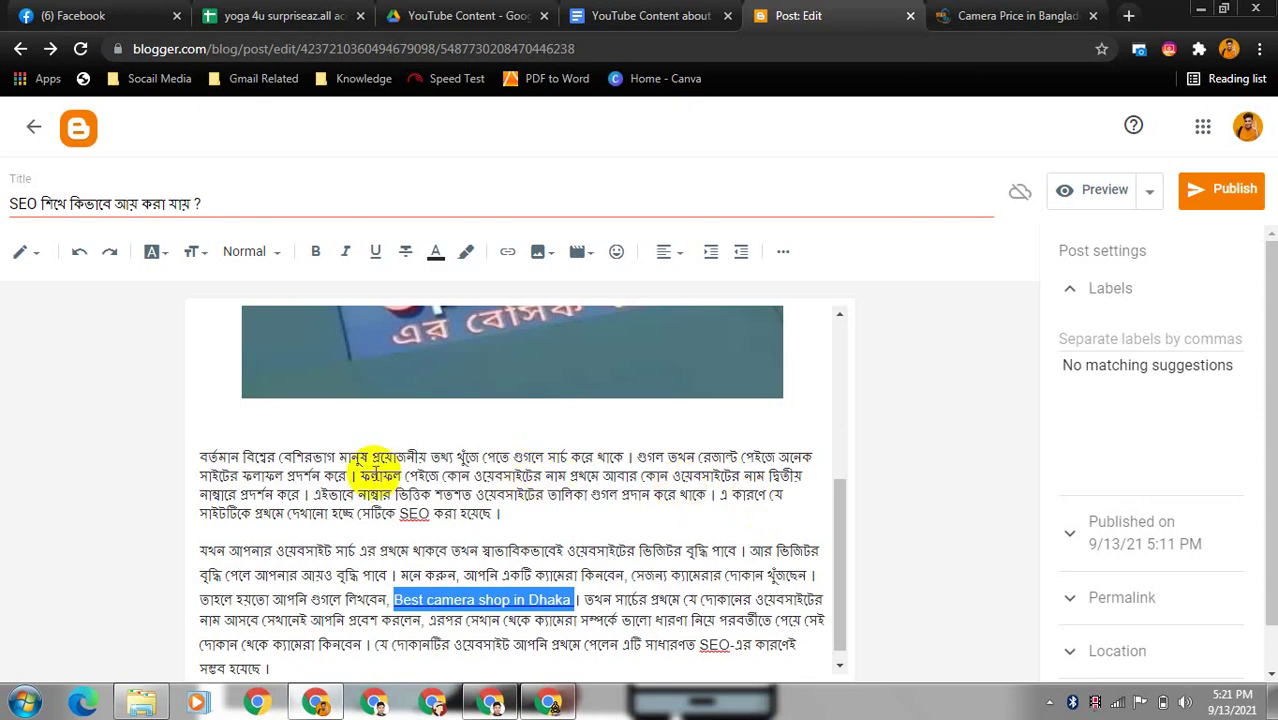
- Make the linked 'Best camera shop in Dhaka' phrase bold
click(316, 256)
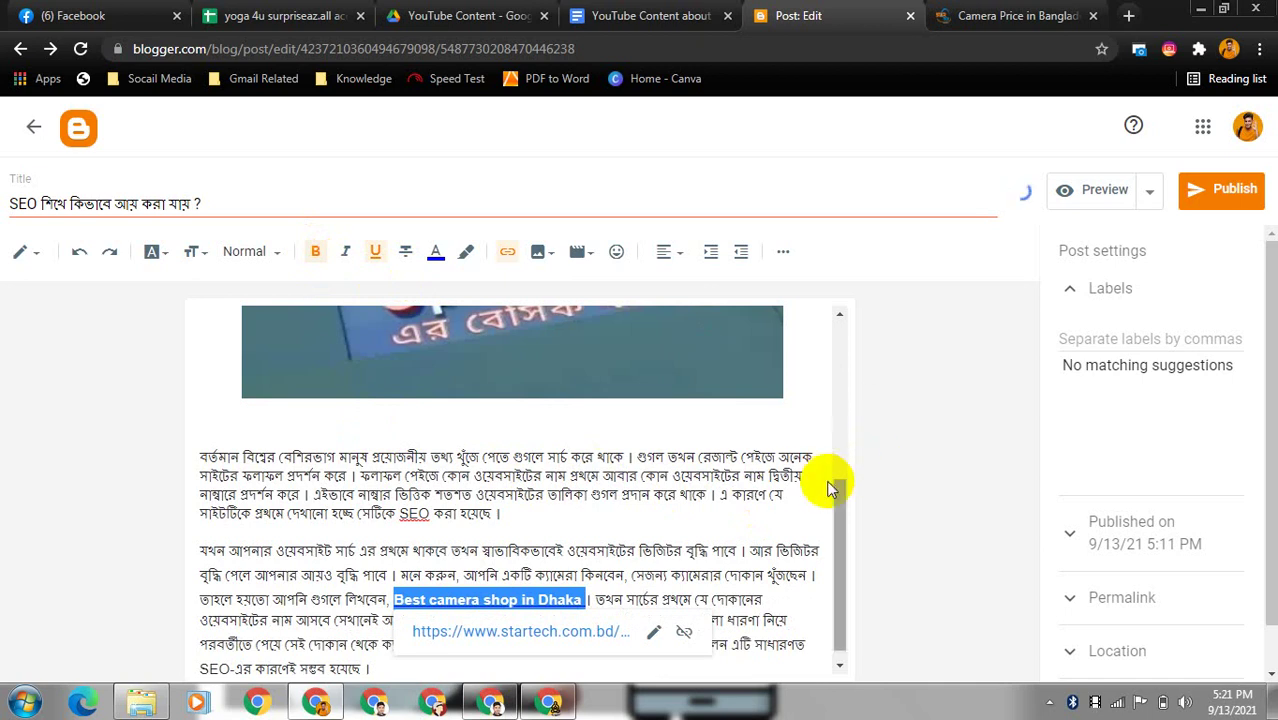
click(802, 478)
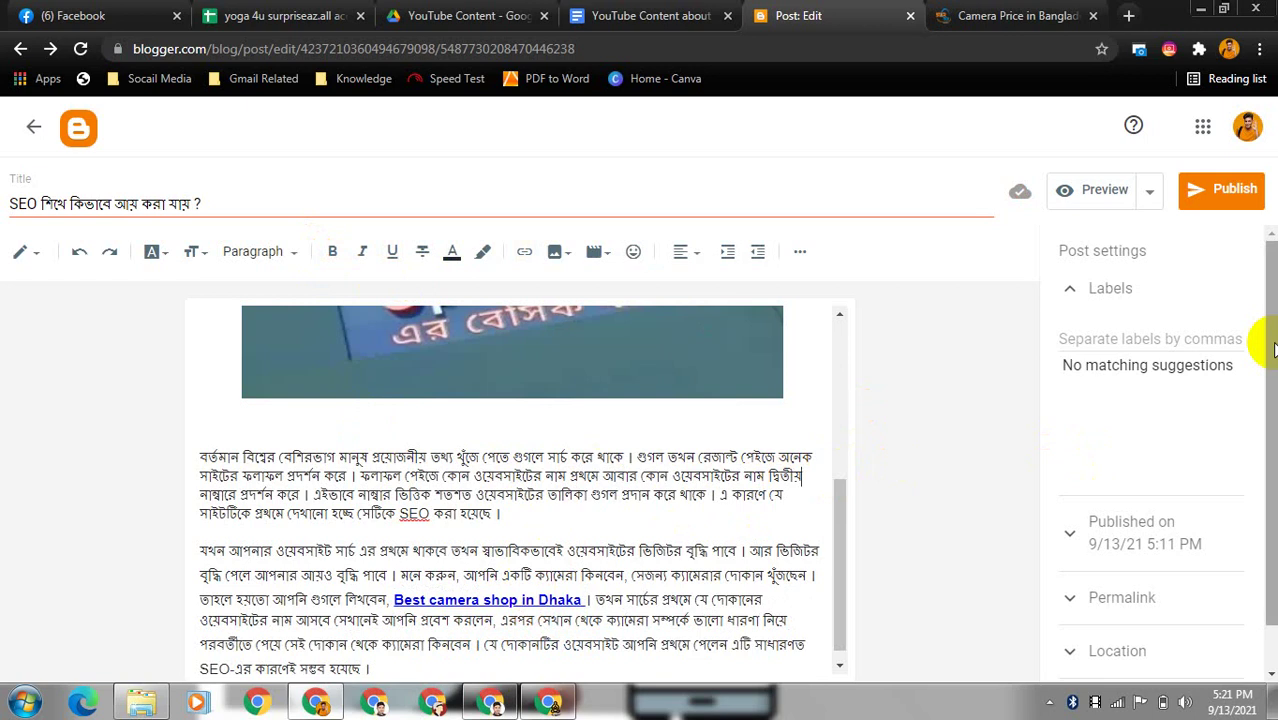
scroll(1268, 344, down, 2)
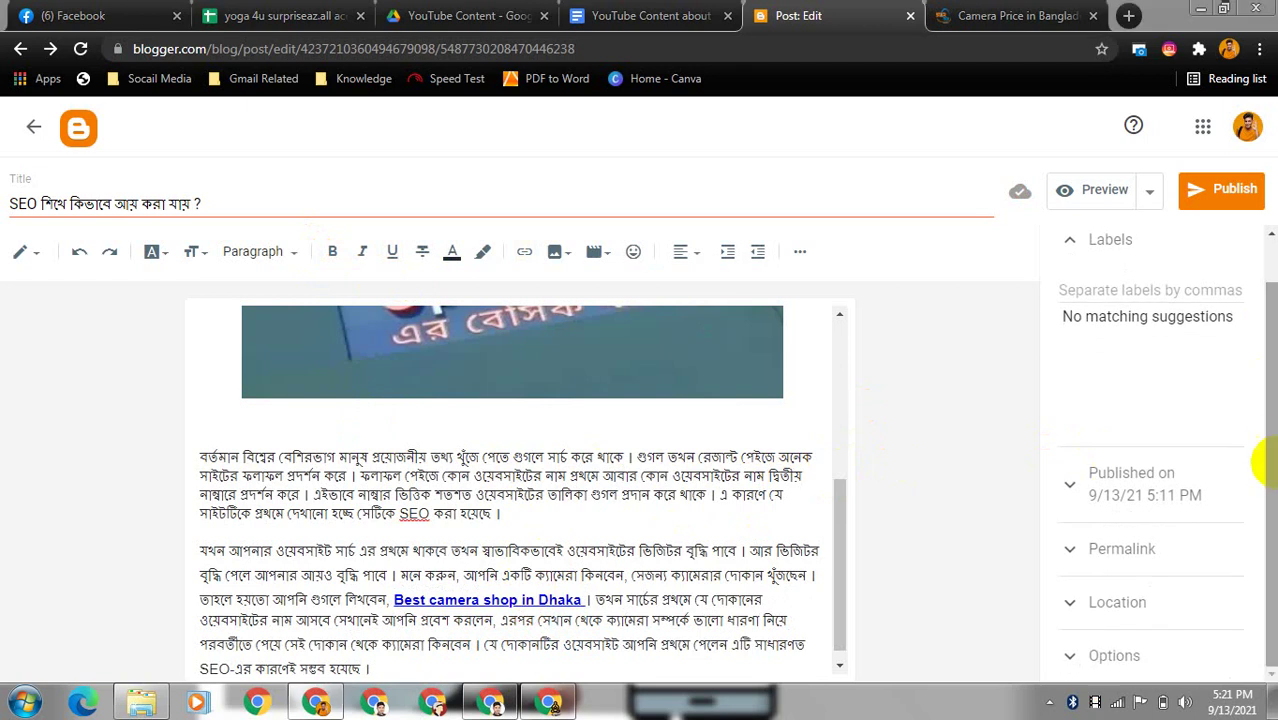
scroll(1255, 440, up, 2)
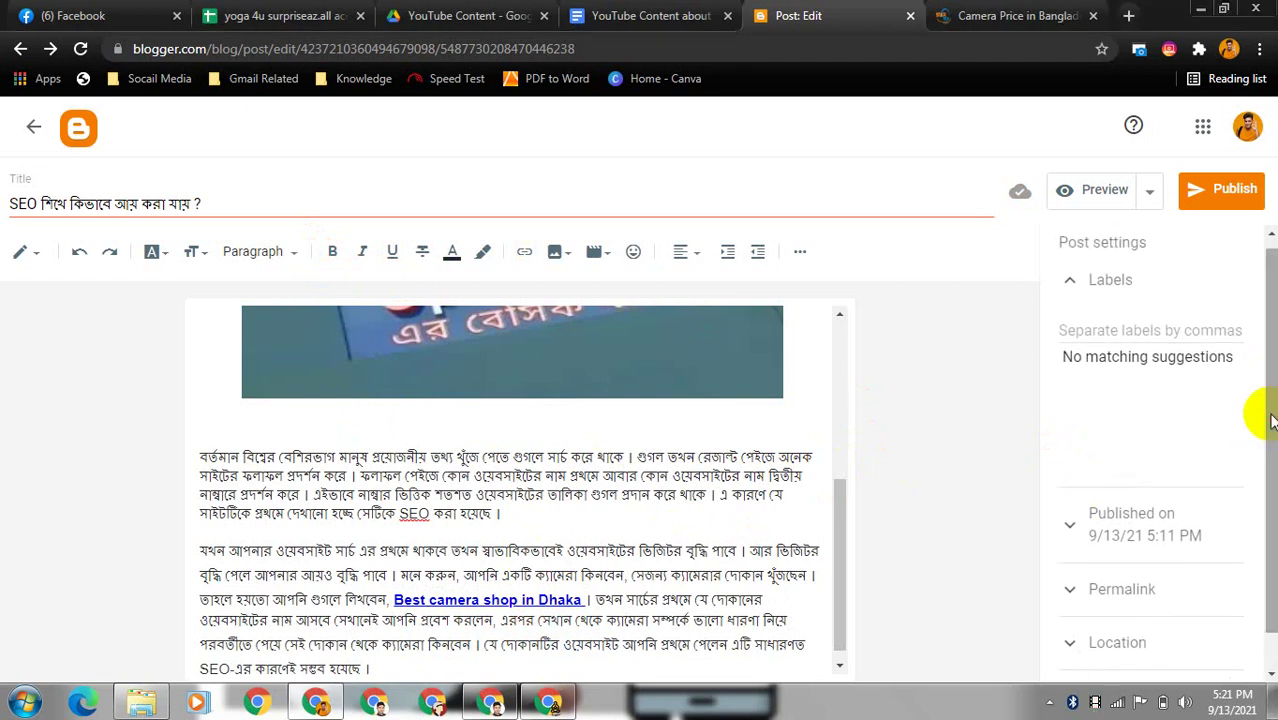
- Add the labels seo and camera in the post settings
click(1154, 339)
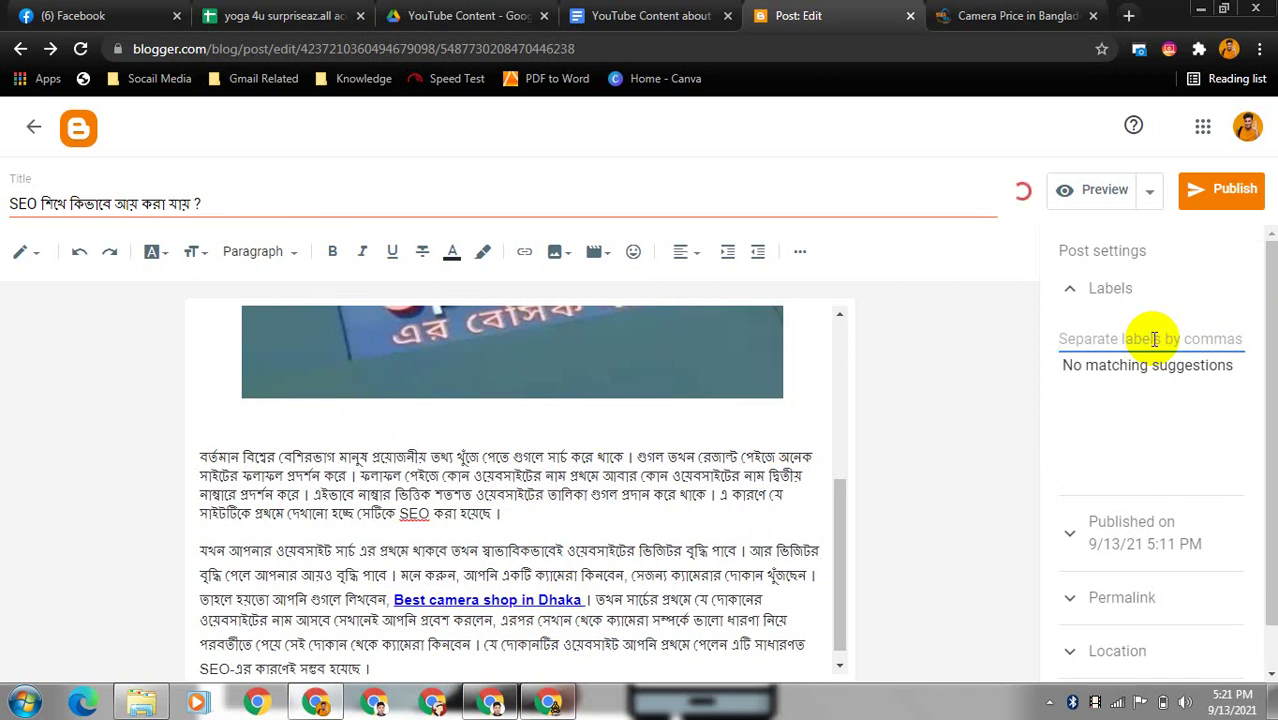
text(seo, camera,)
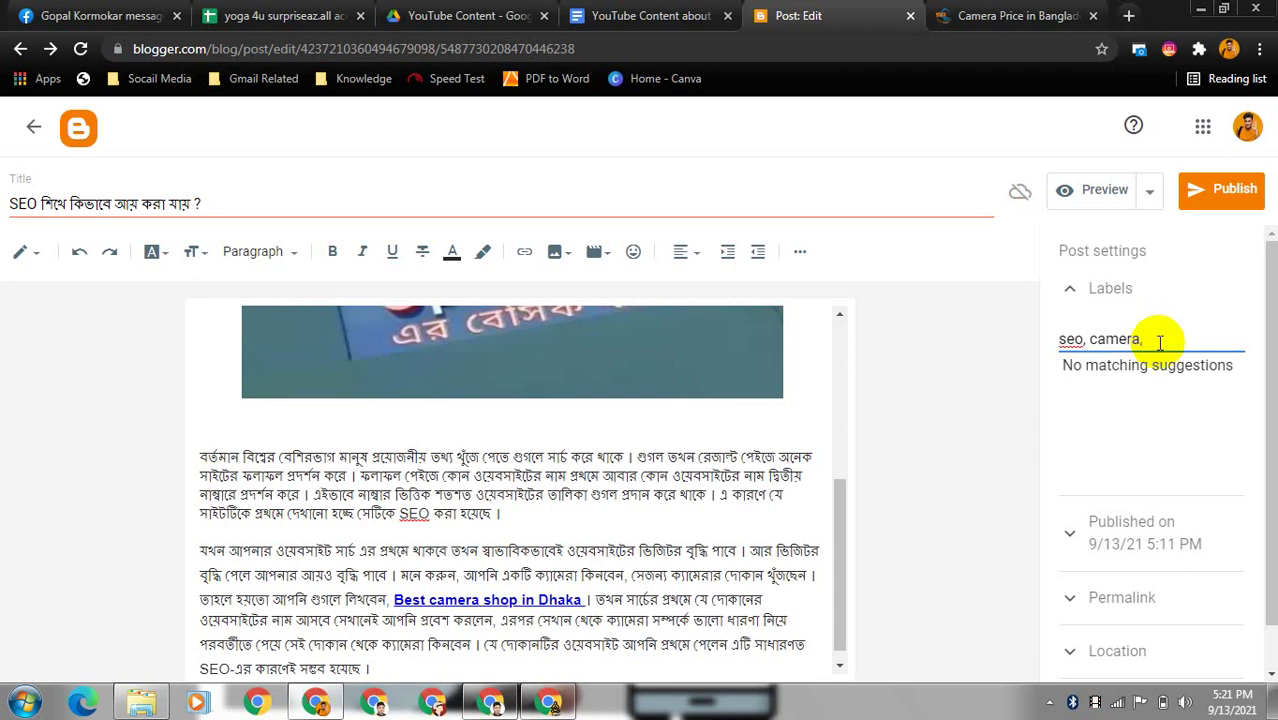
scroll(1273, 350, down, 1)
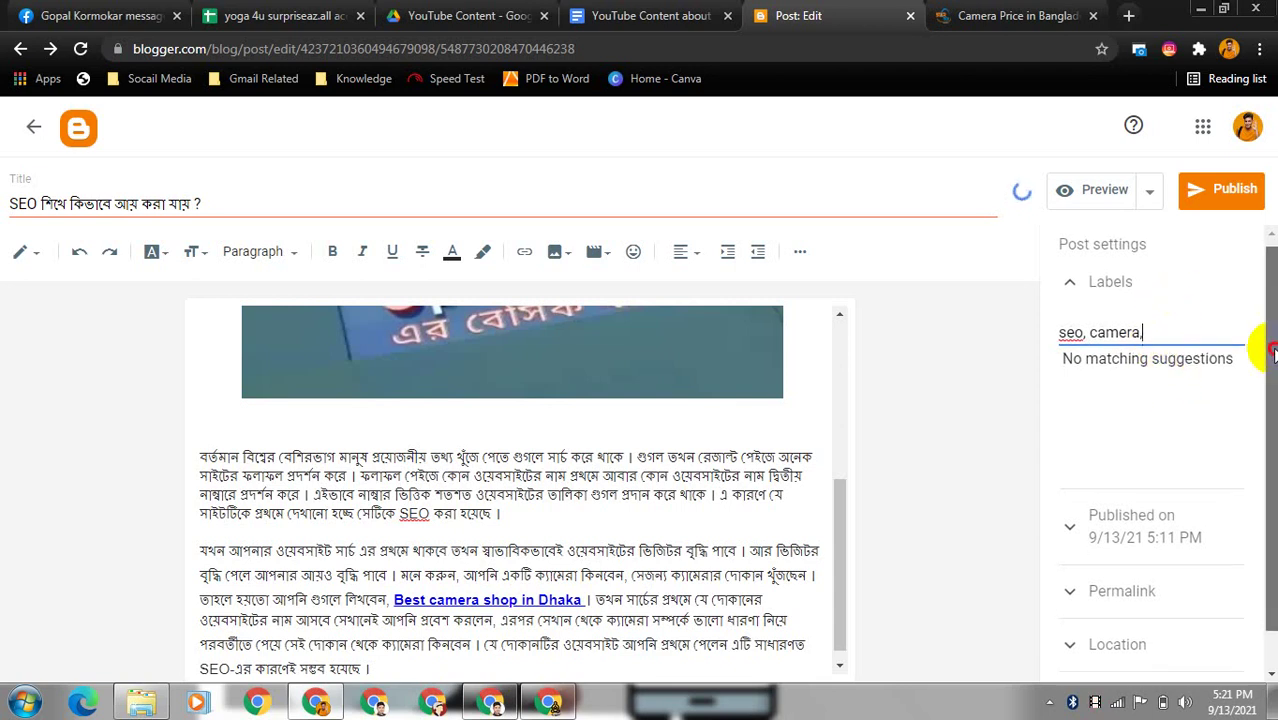
scroll(1273, 350, down, 1)
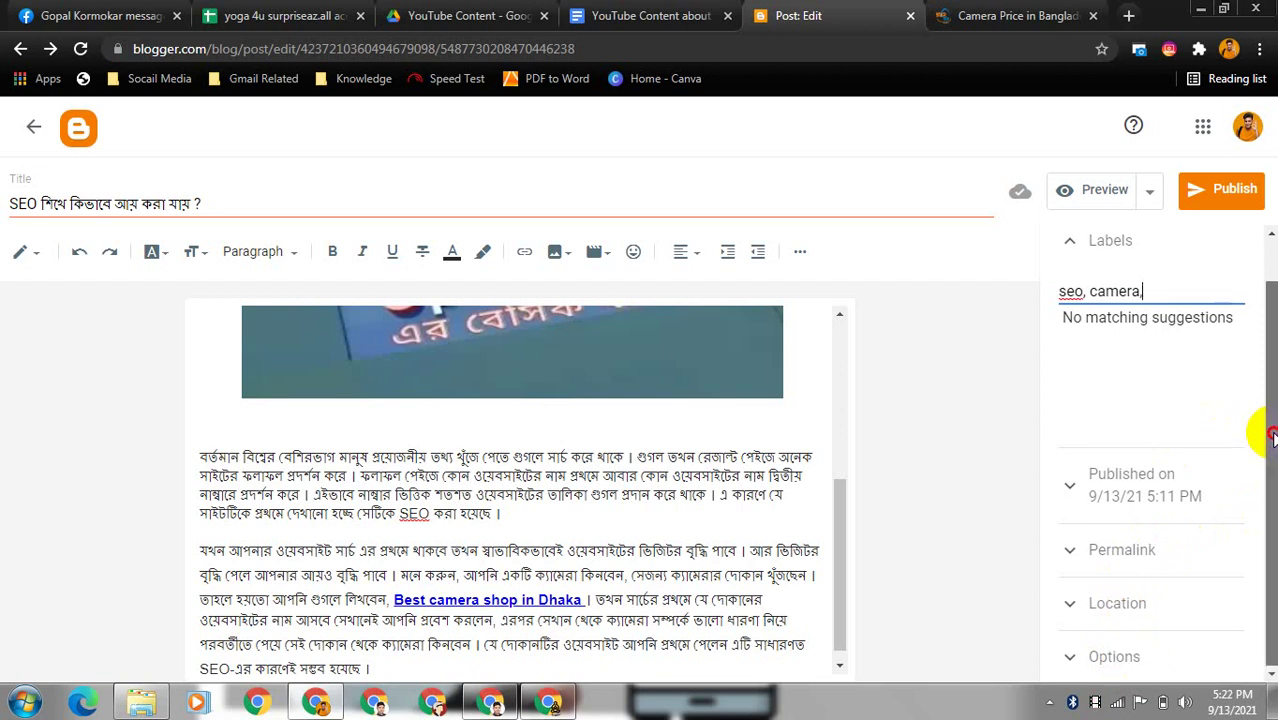
scroll(1271, 437, up, 1)
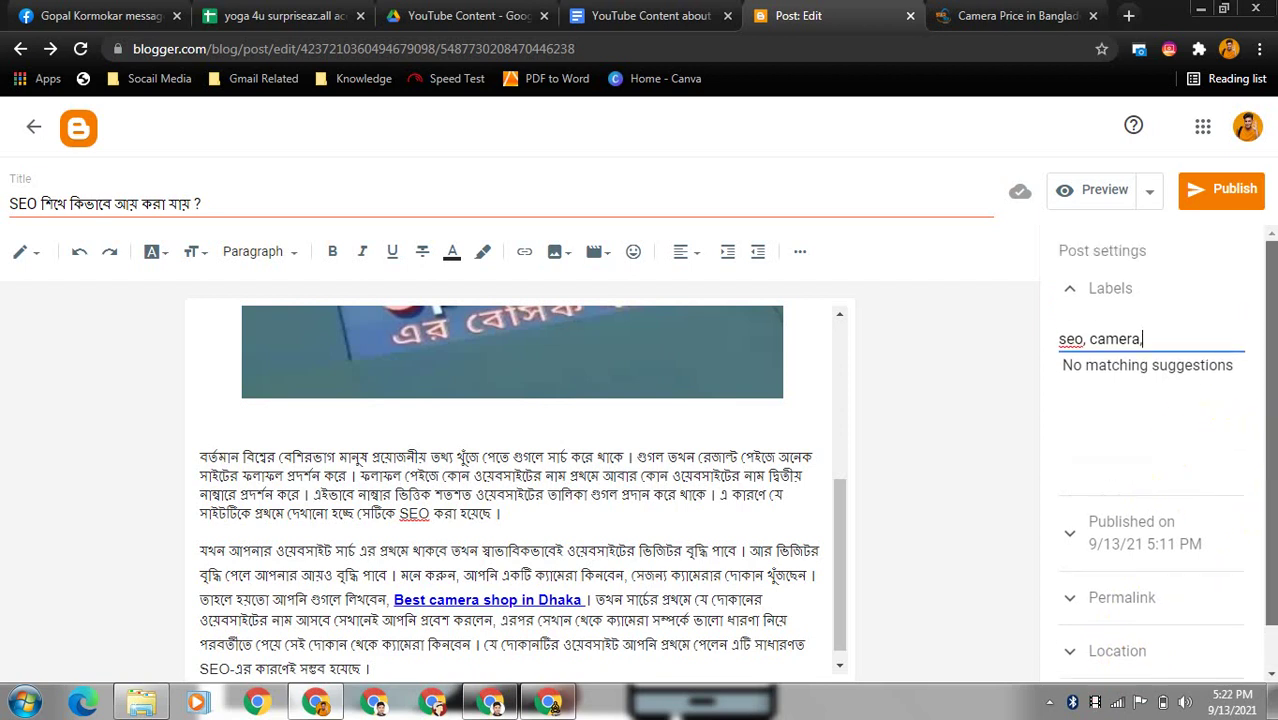
- Publish and confirm the post, then view the live IT Care 24 blog in a new tab
click(1222, 193)
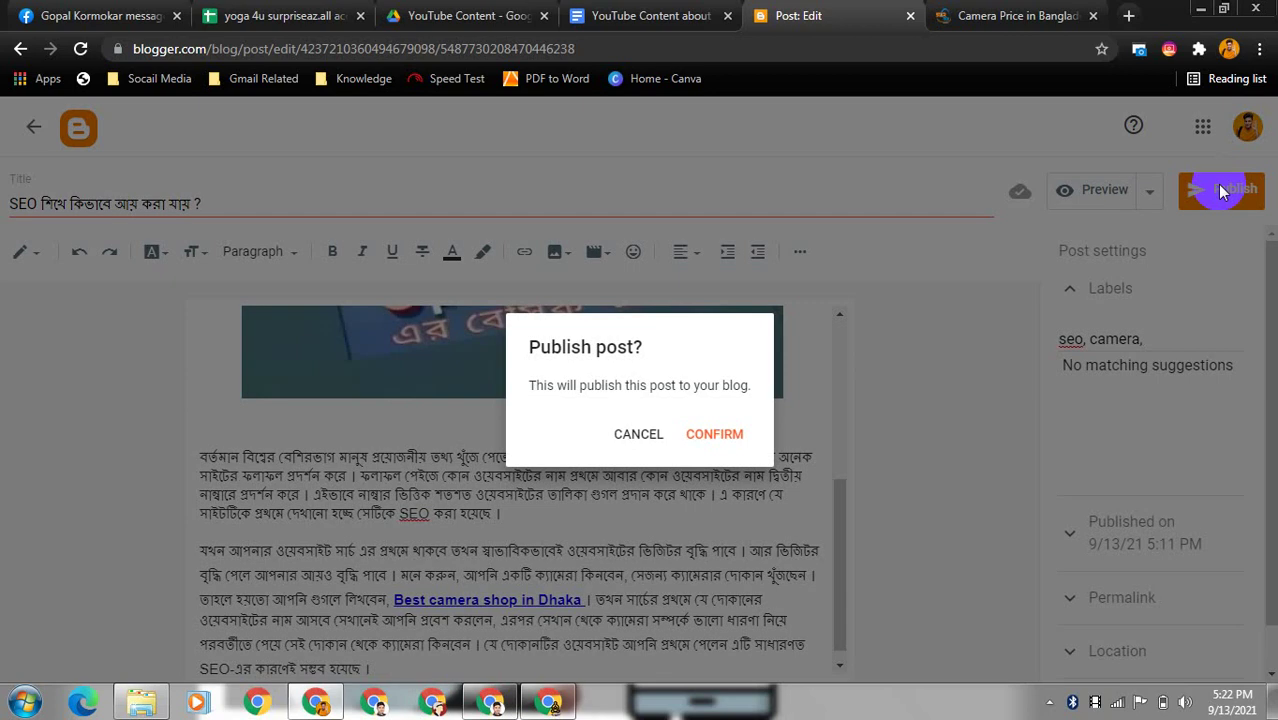
click(728, 437)
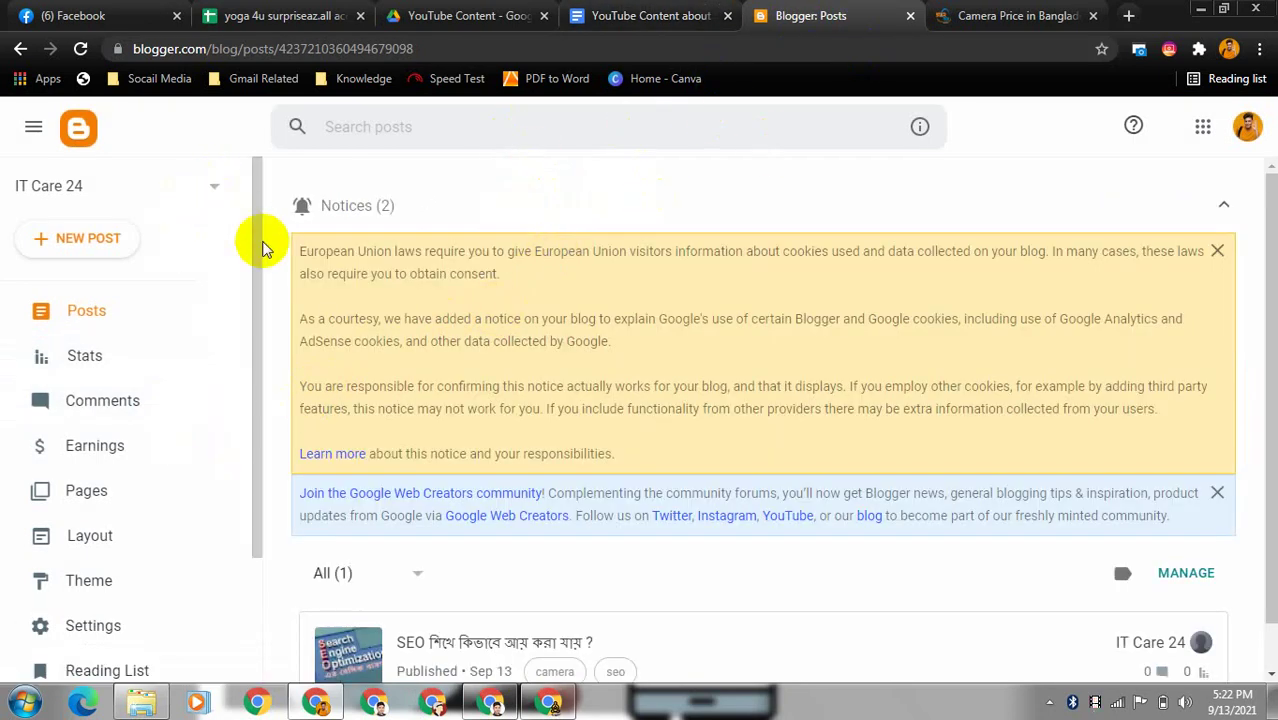
drag(253, 271, 270, 445)
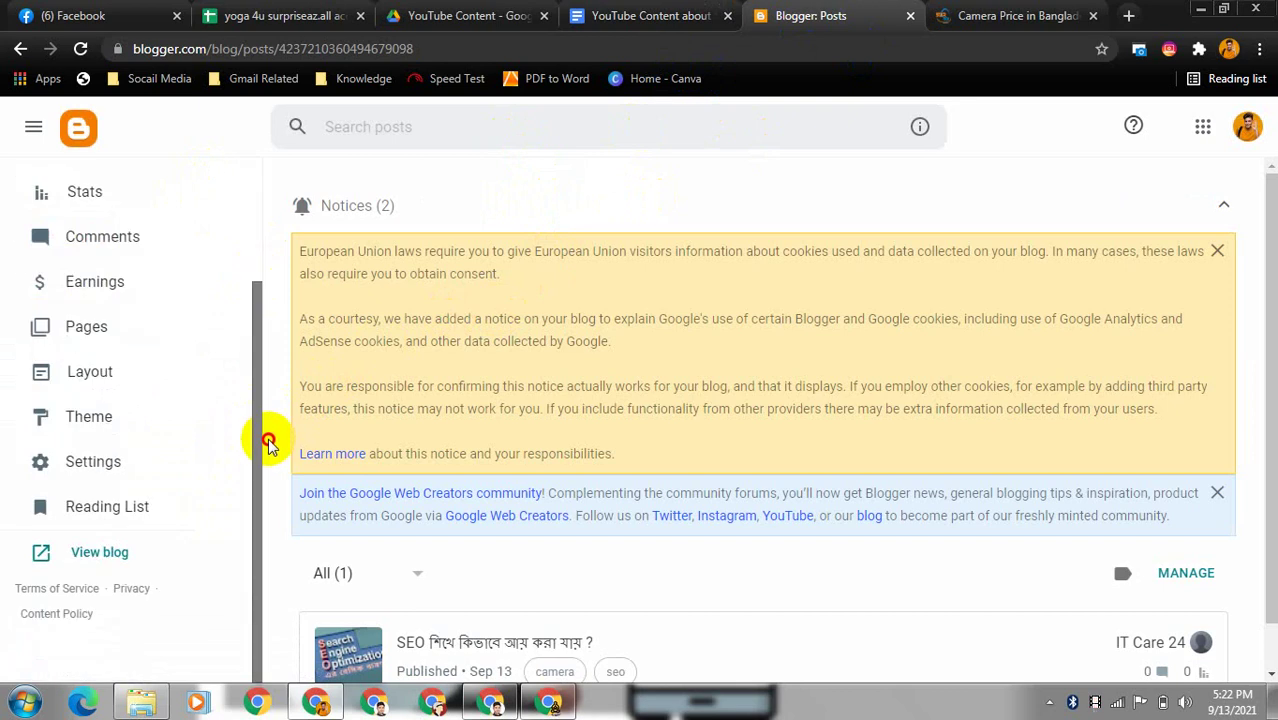
click(103, 555)
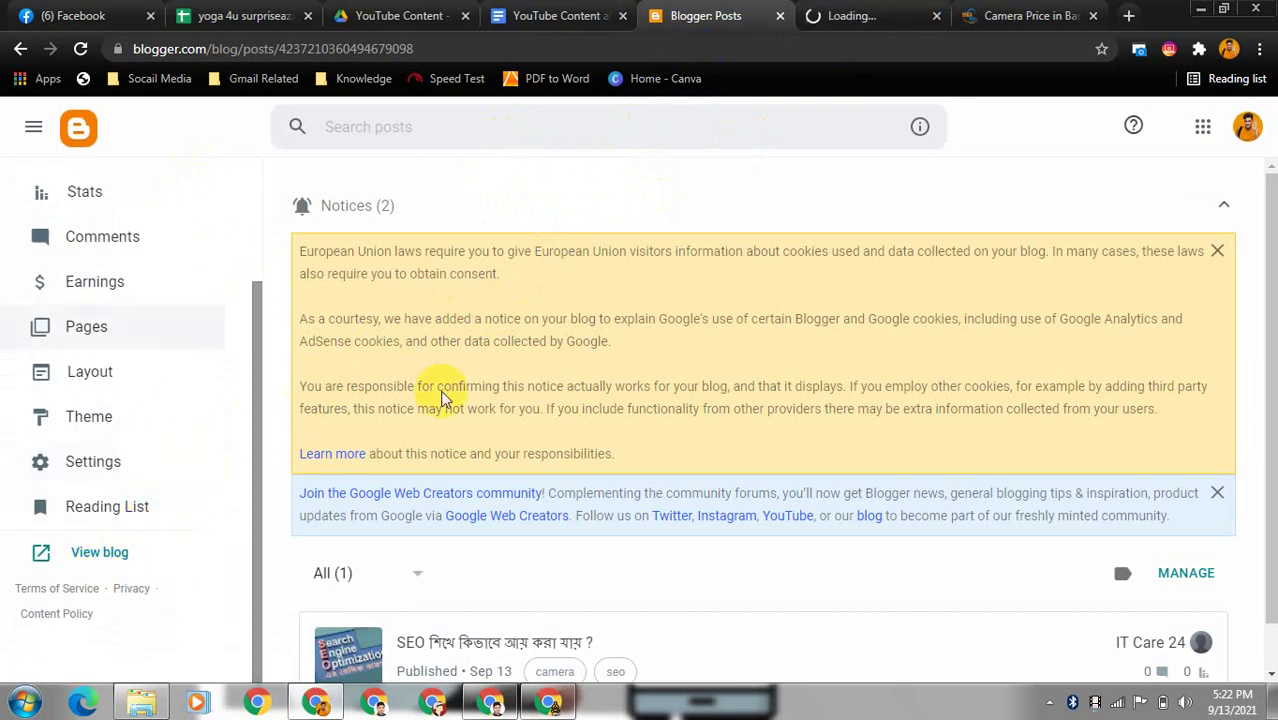
click(883, 16)
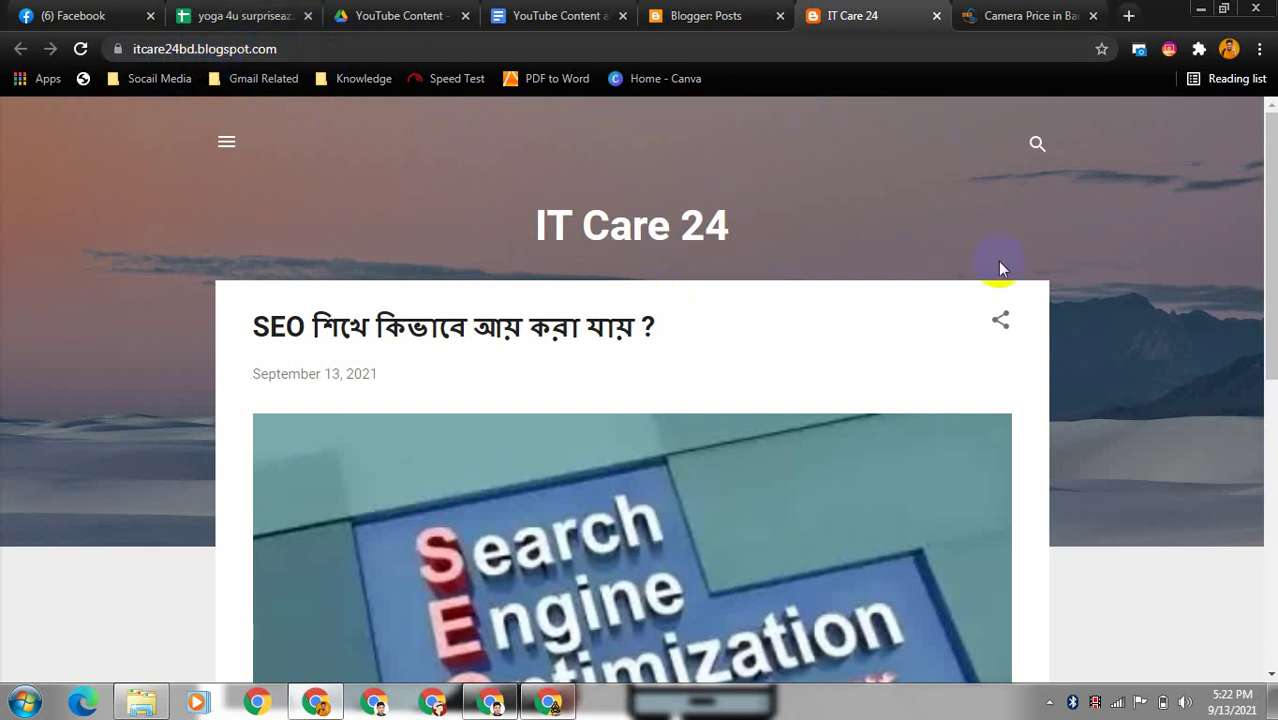
- Open the full published SEO post with READ MORE
scroll(638, 390, down, 2)
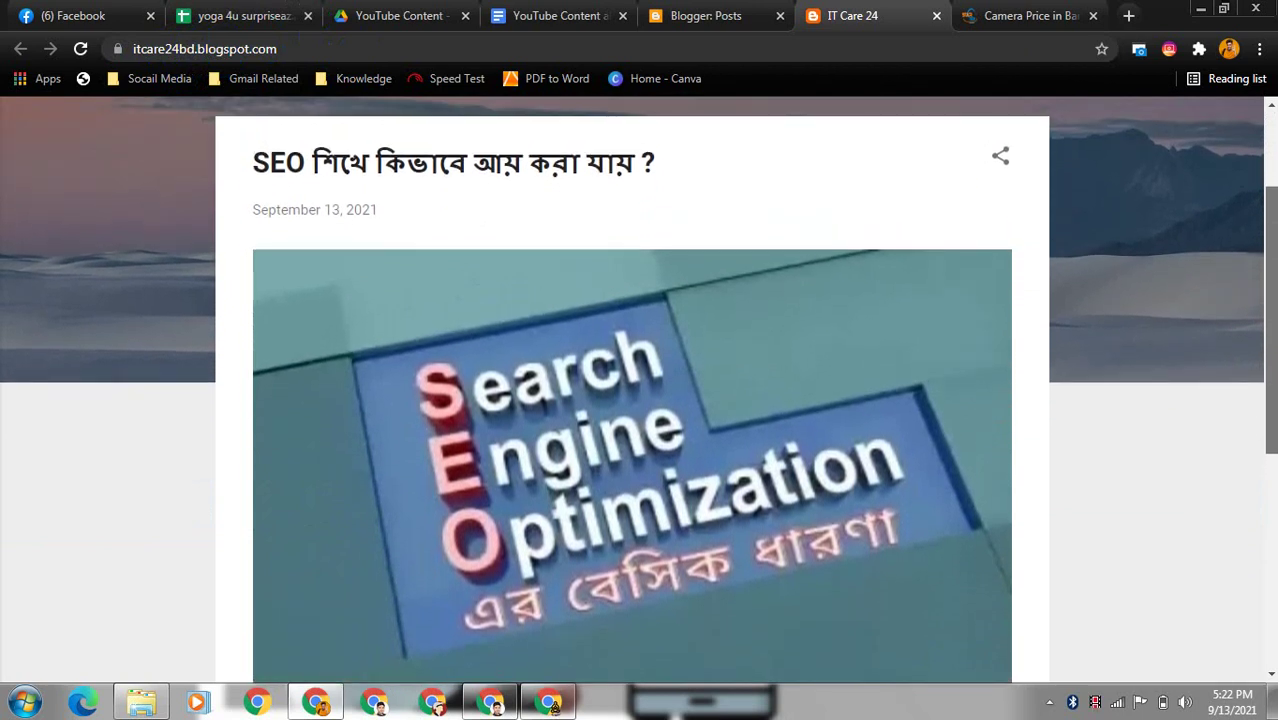
scroll(638, 390, down, 2)
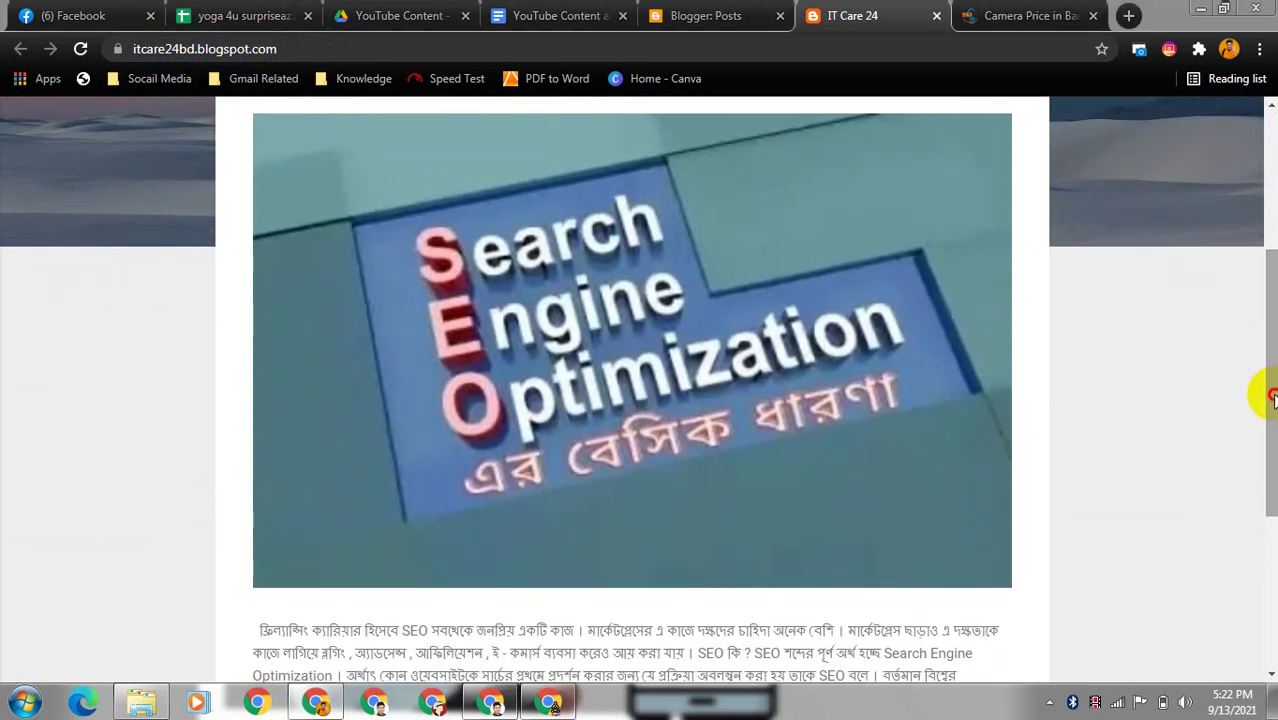
drag(1270, 345, 1270, 466)
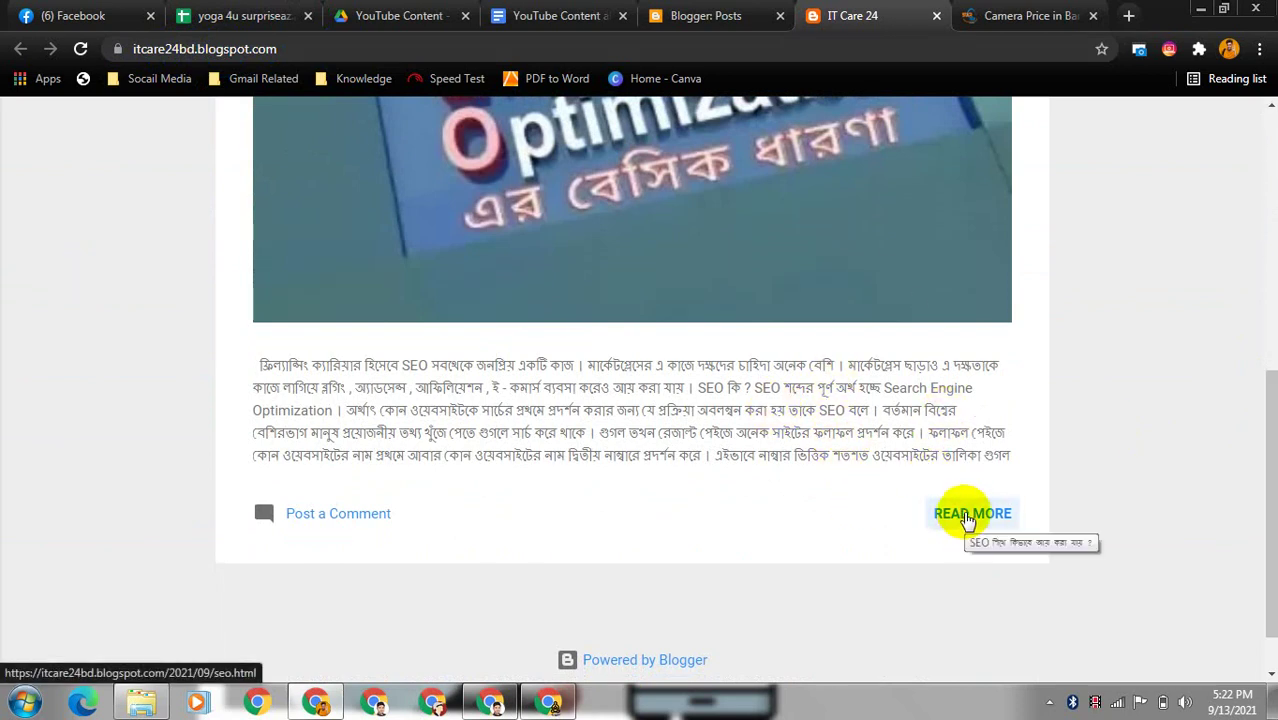
click(967, 520)
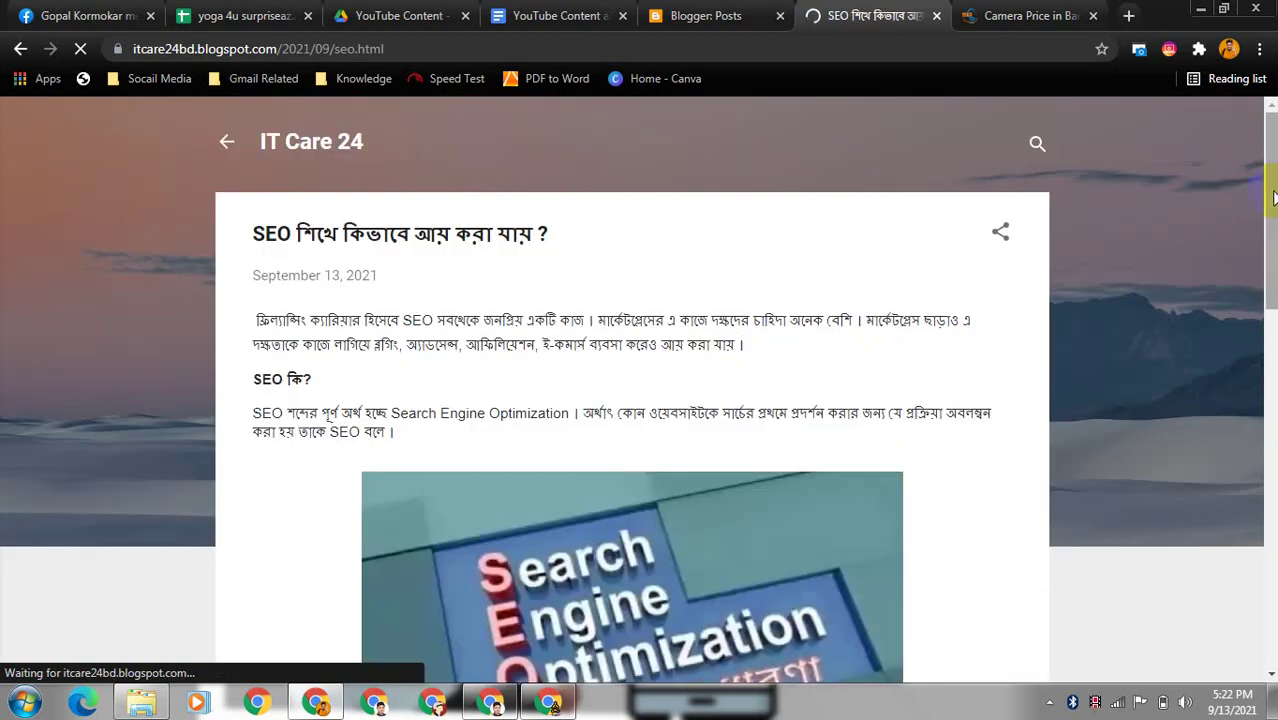
- Confirm the 'Best camera shop in Dhaka' link opens StarTech, then return to Blogger Posts
drag(1272, 197, 1272, 408)
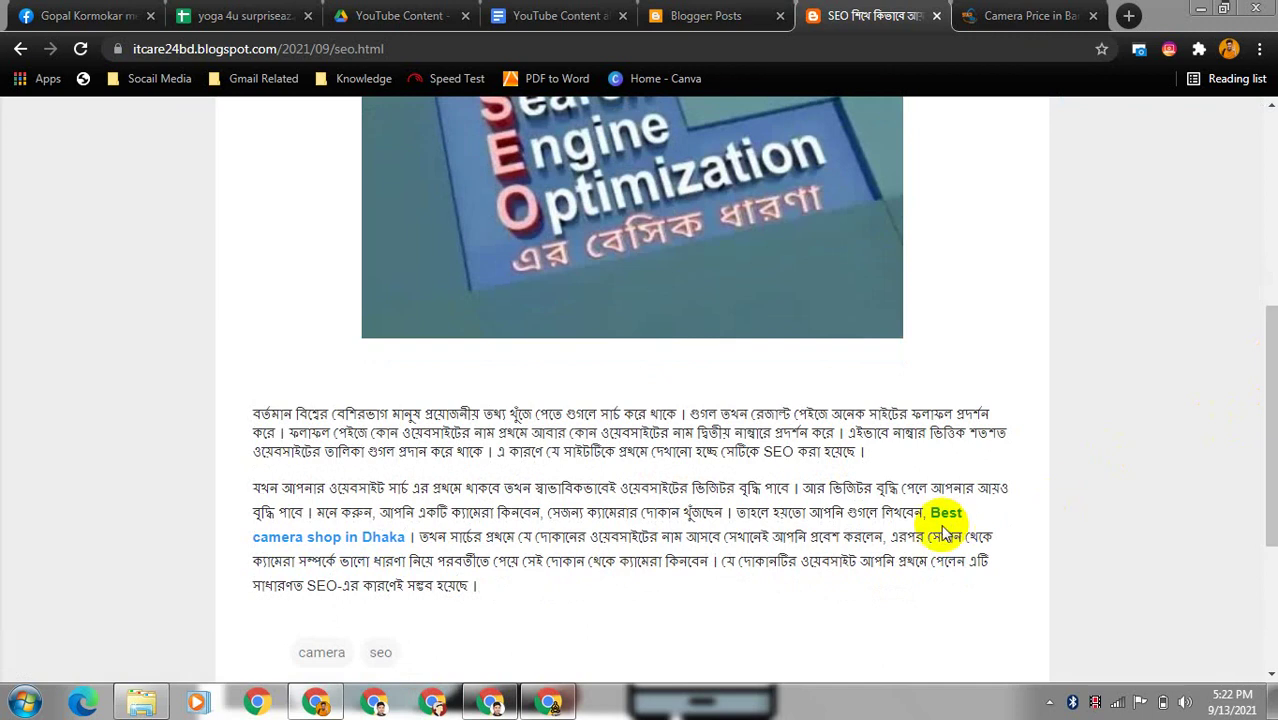
click(946, 515)
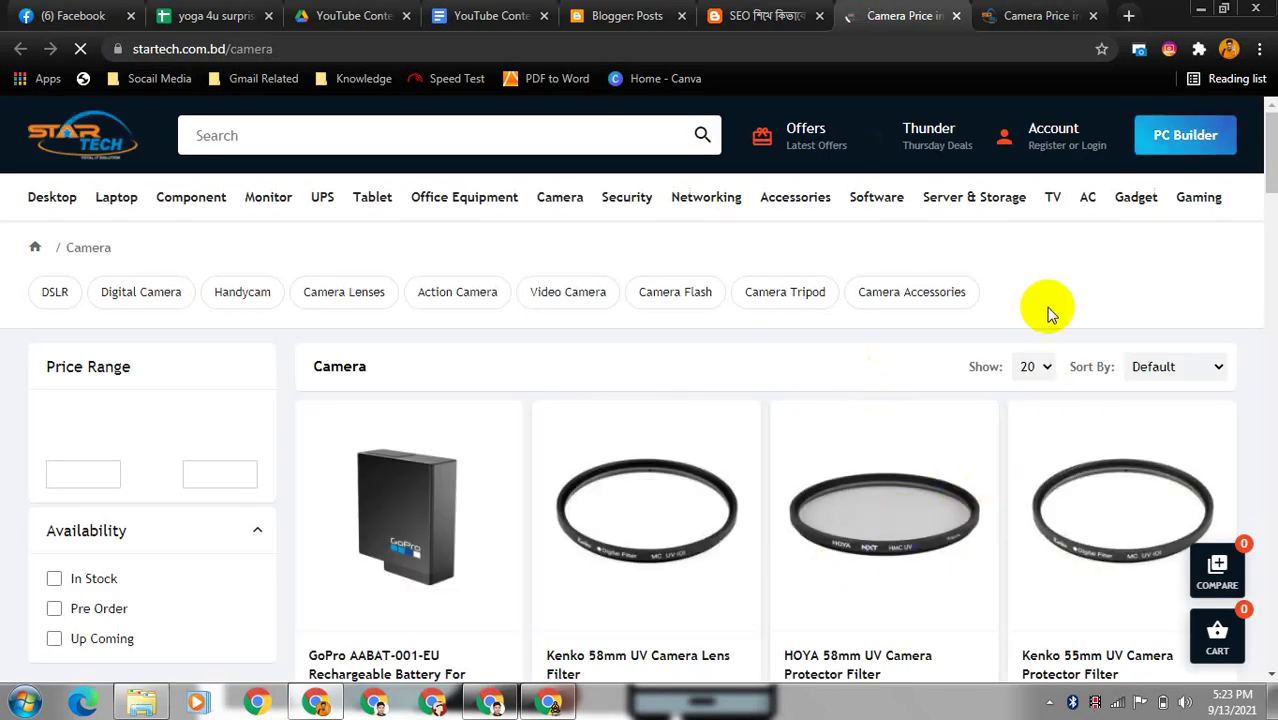
click(766, 16)
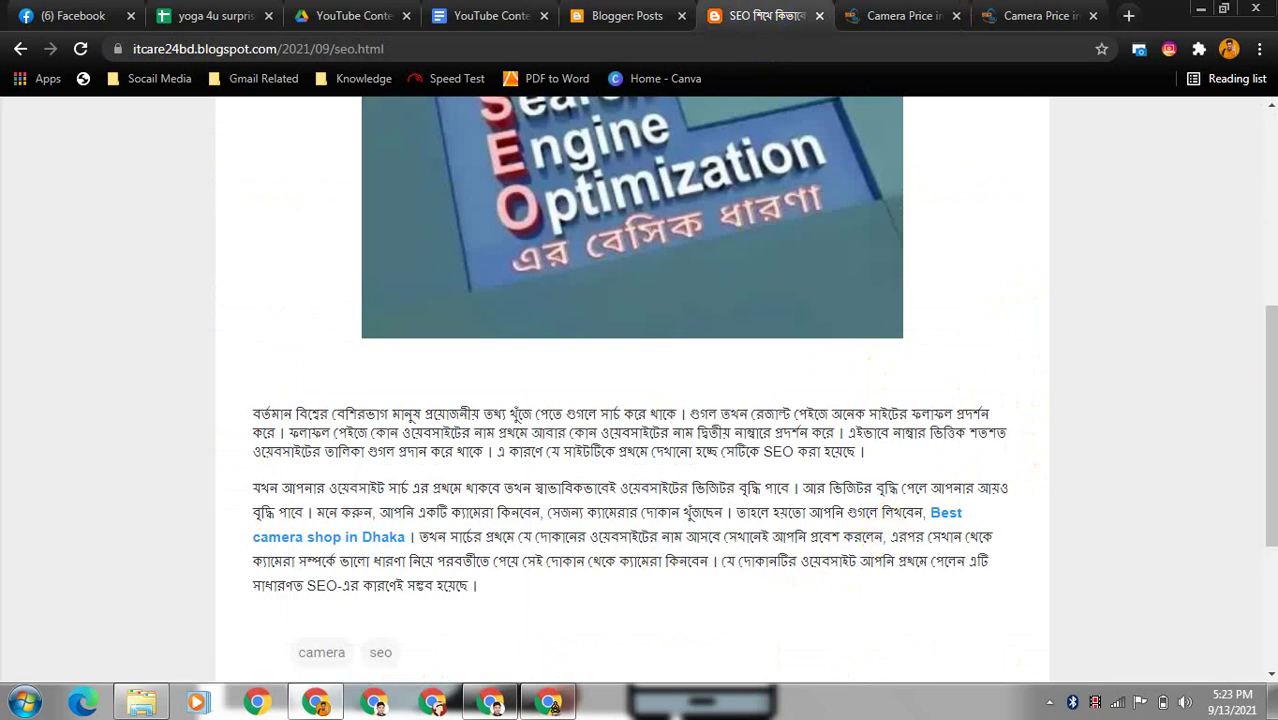
click(626, 28)
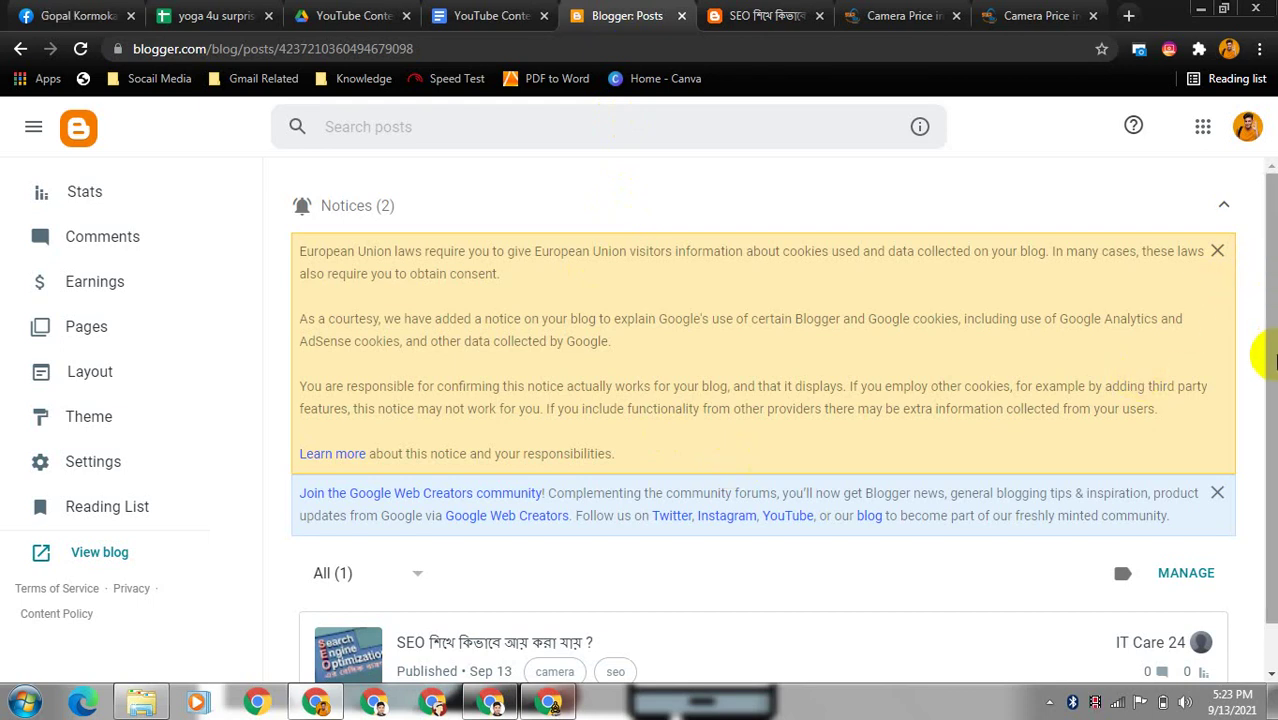
scroll(1262, 430, down, 1)
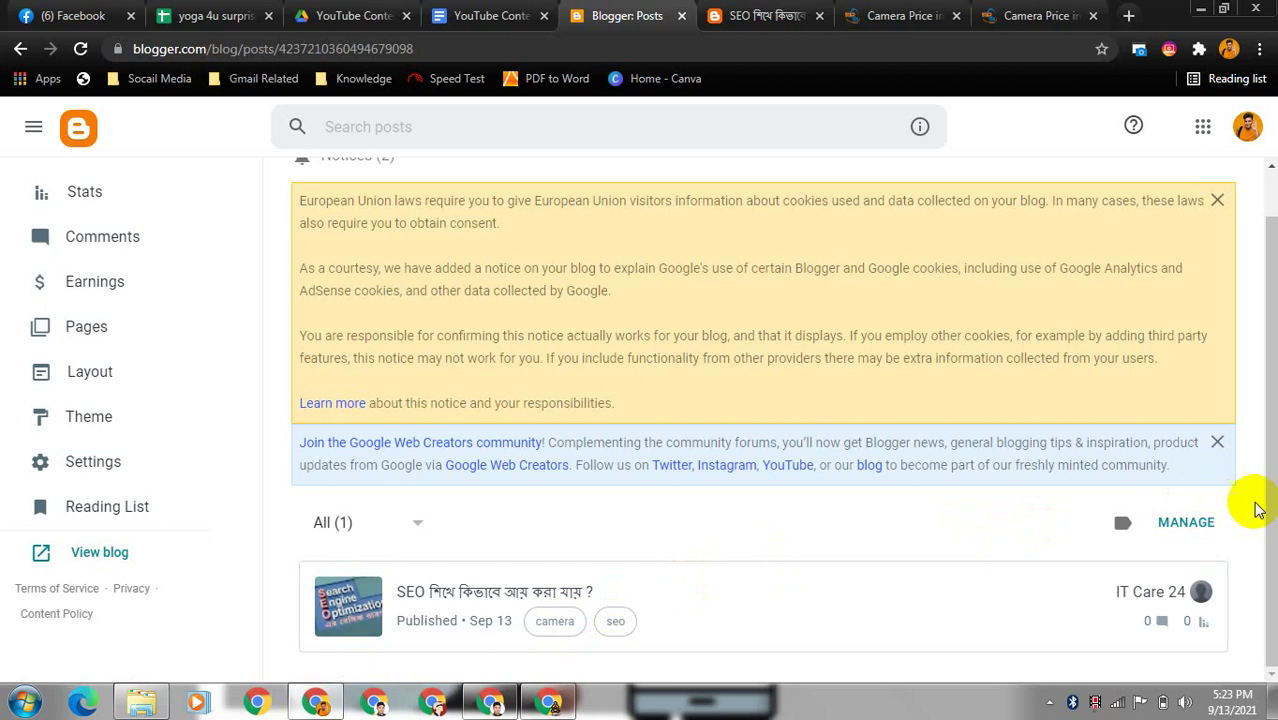
click(1273, 530)
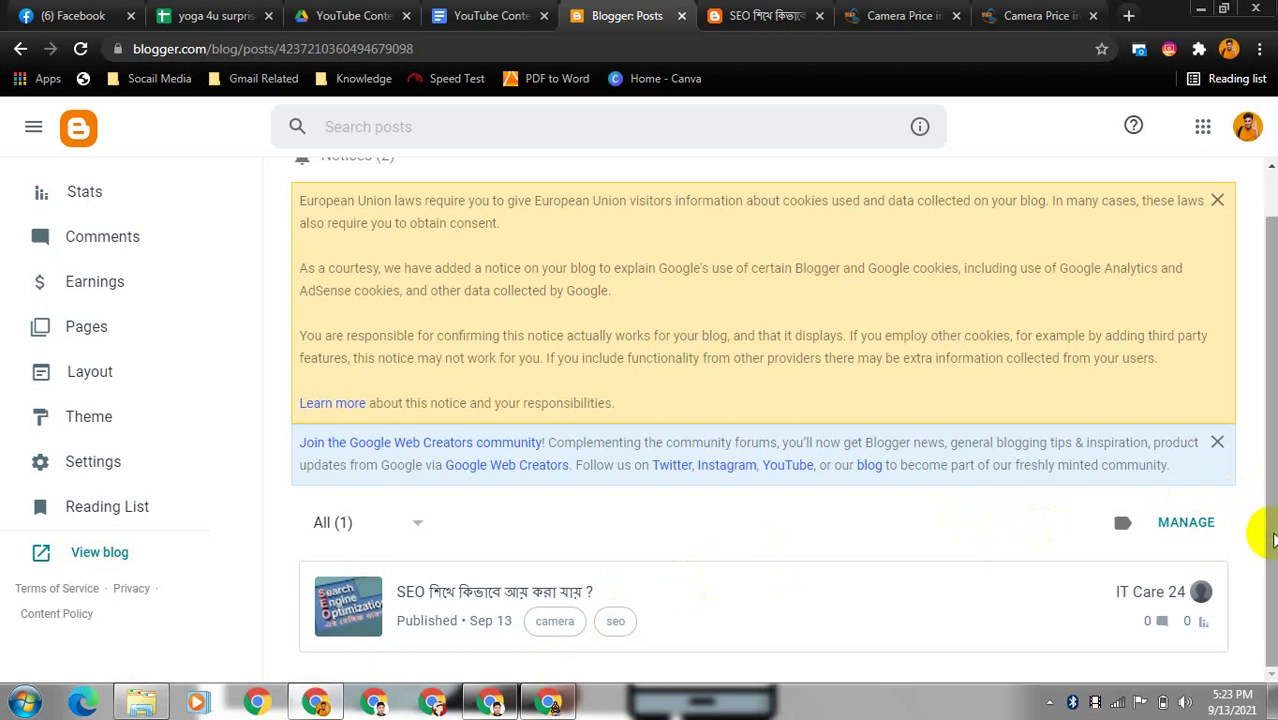
drag(1273, 540, 1266, 422)
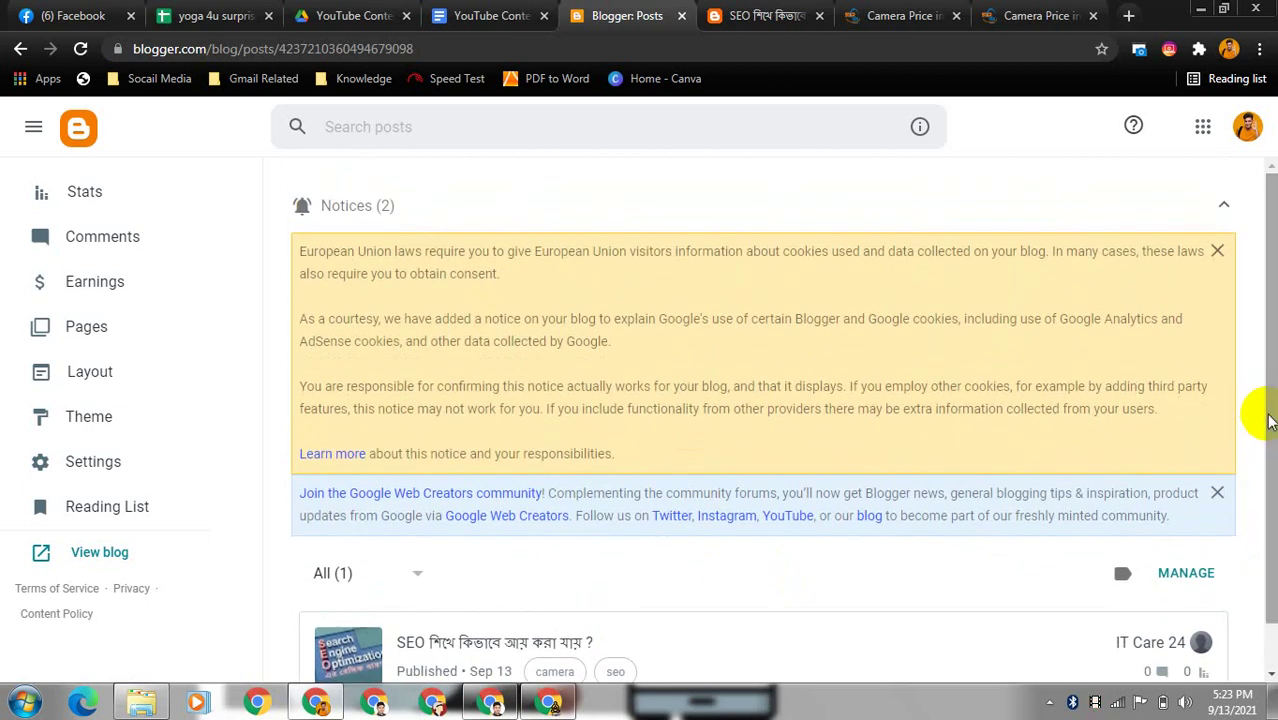
drag(1273, 421, 1273, 473)
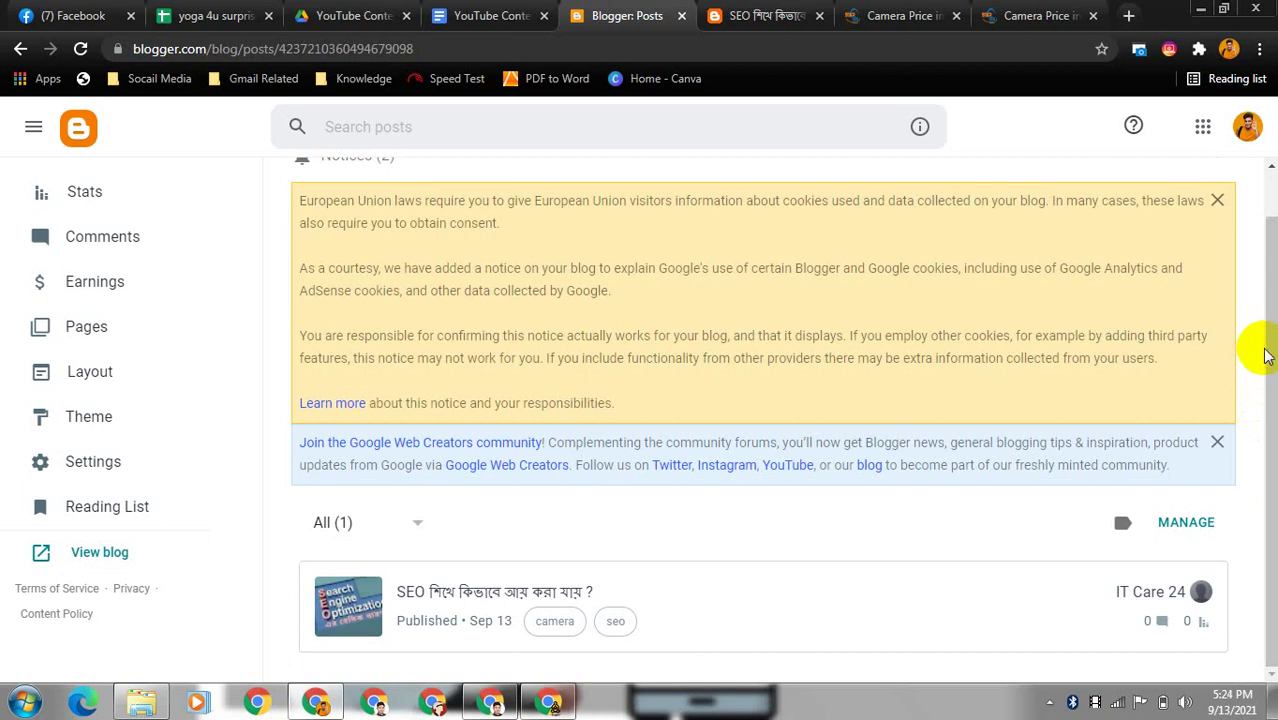
drag(1273, 357, 1272, 354)
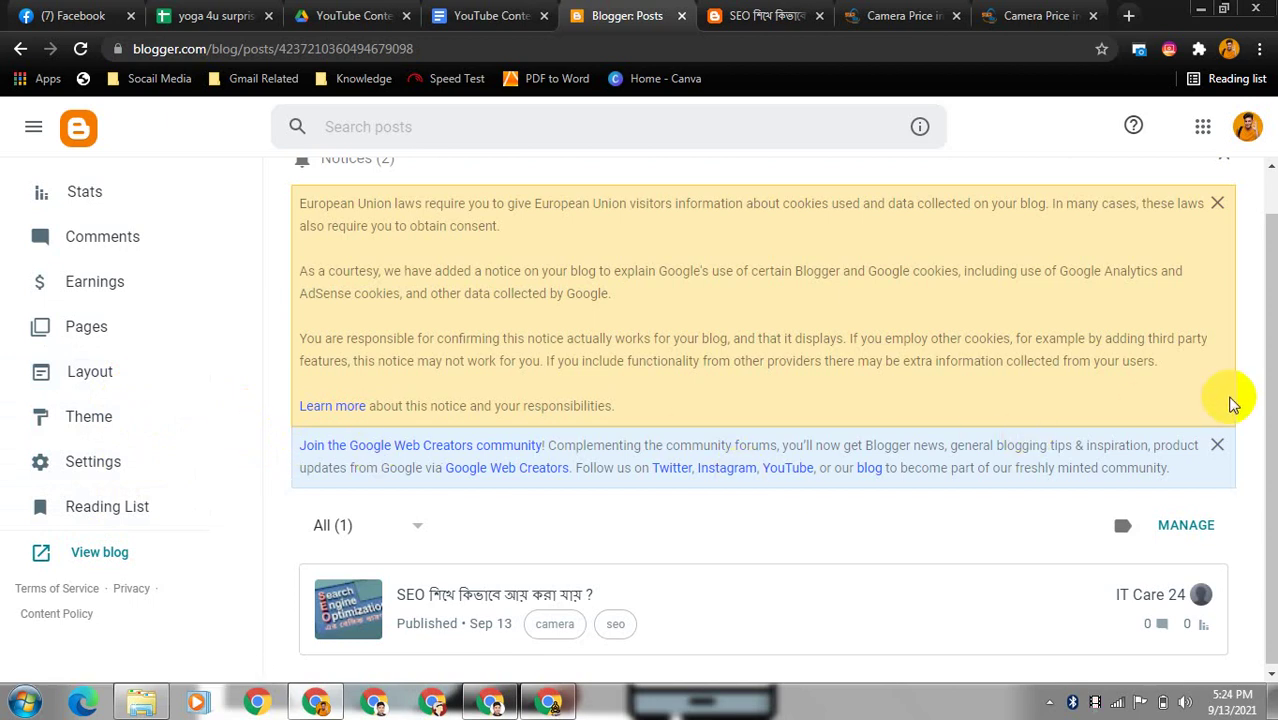
mouse_move(1271, 425)
mouse_down()
mouse_move(1271, 450)
mouse_move(1262, 442)
mouse_up()
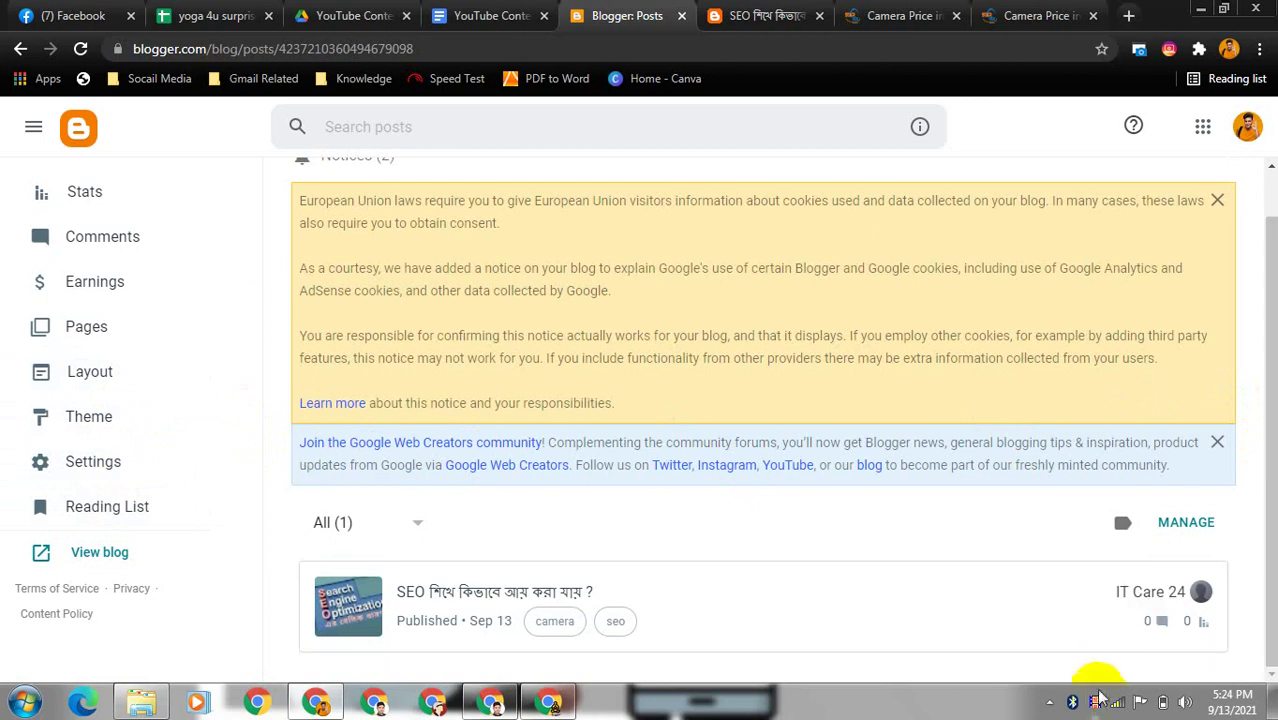